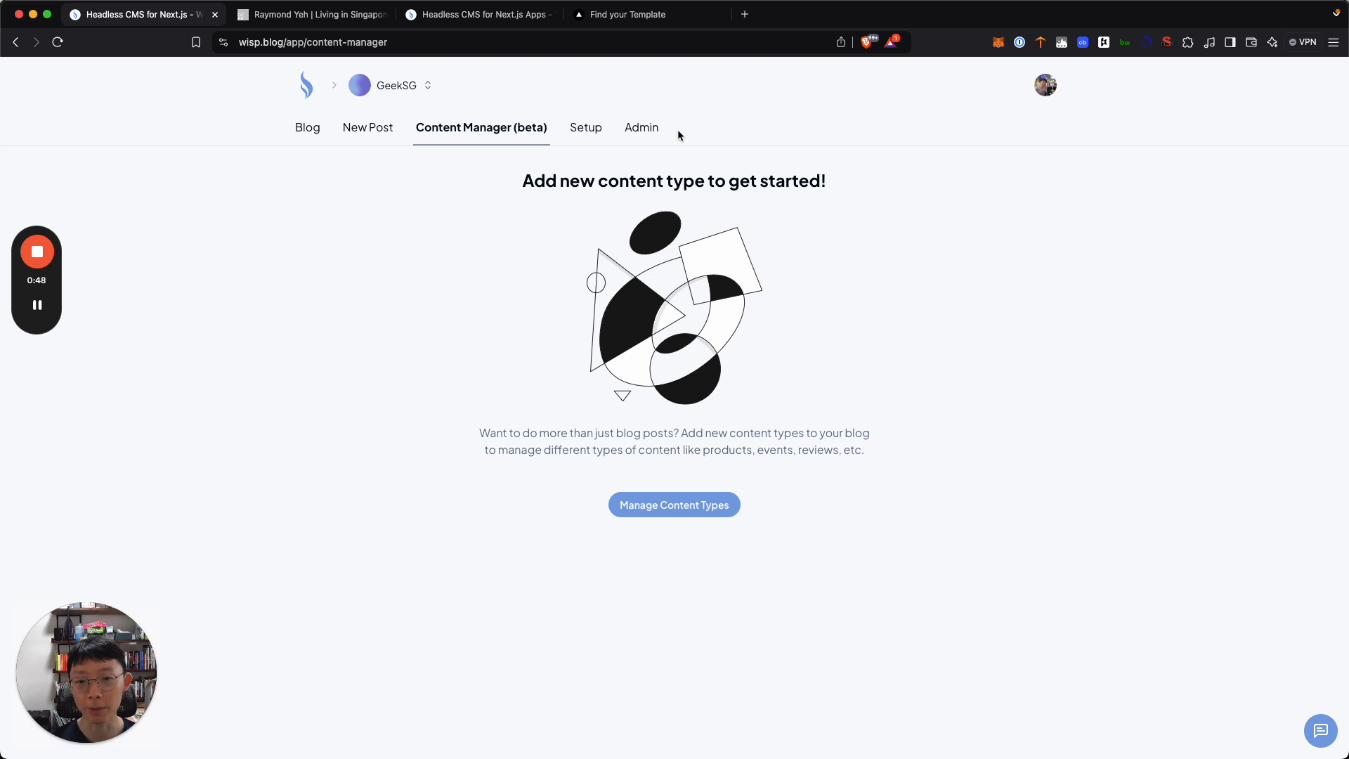
Examine the GeekSG blog's post list in the CMS and the matching articles on the published geek.sg site
{"action": "left_click", "coordinate": [292, 137]}
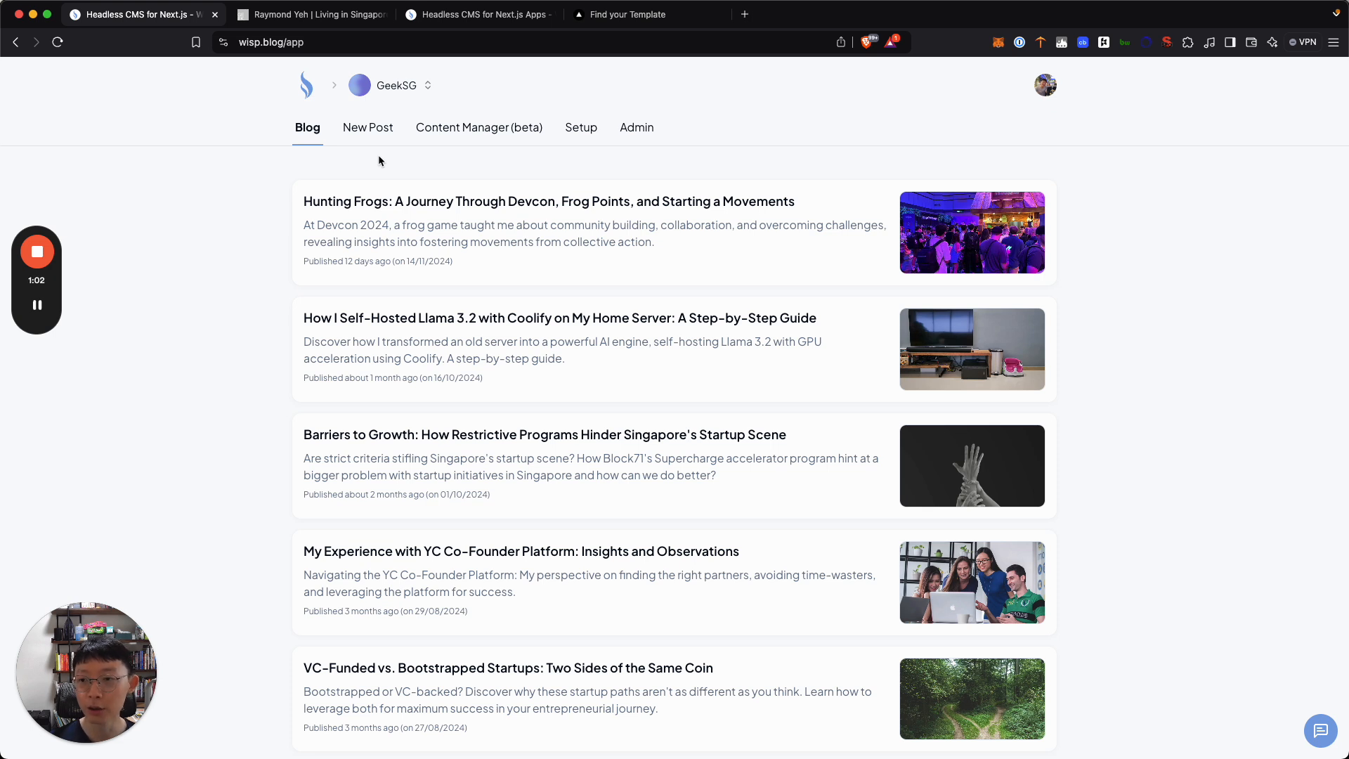
{"action": "left_click", "coordinate": [523, 225]}
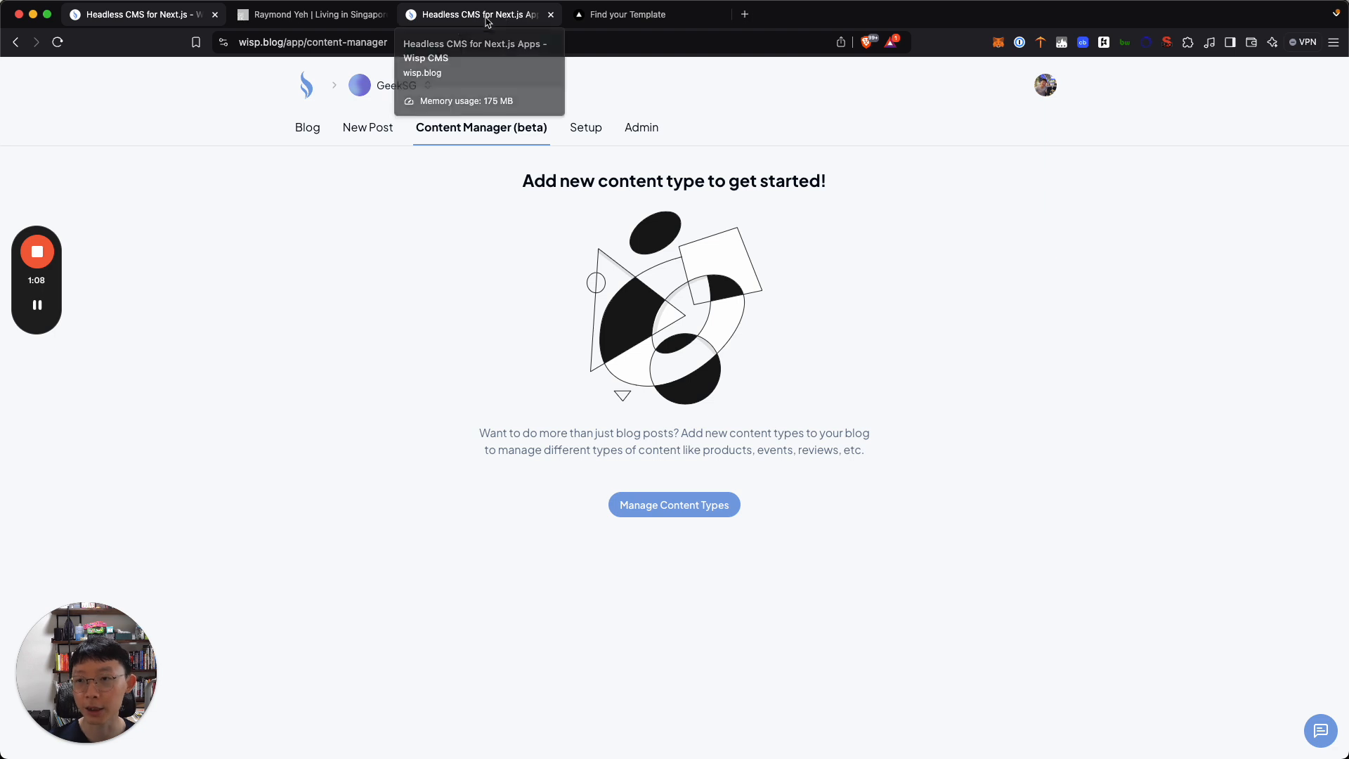
{"action": "left_click", "coordinate": [334, 22]}
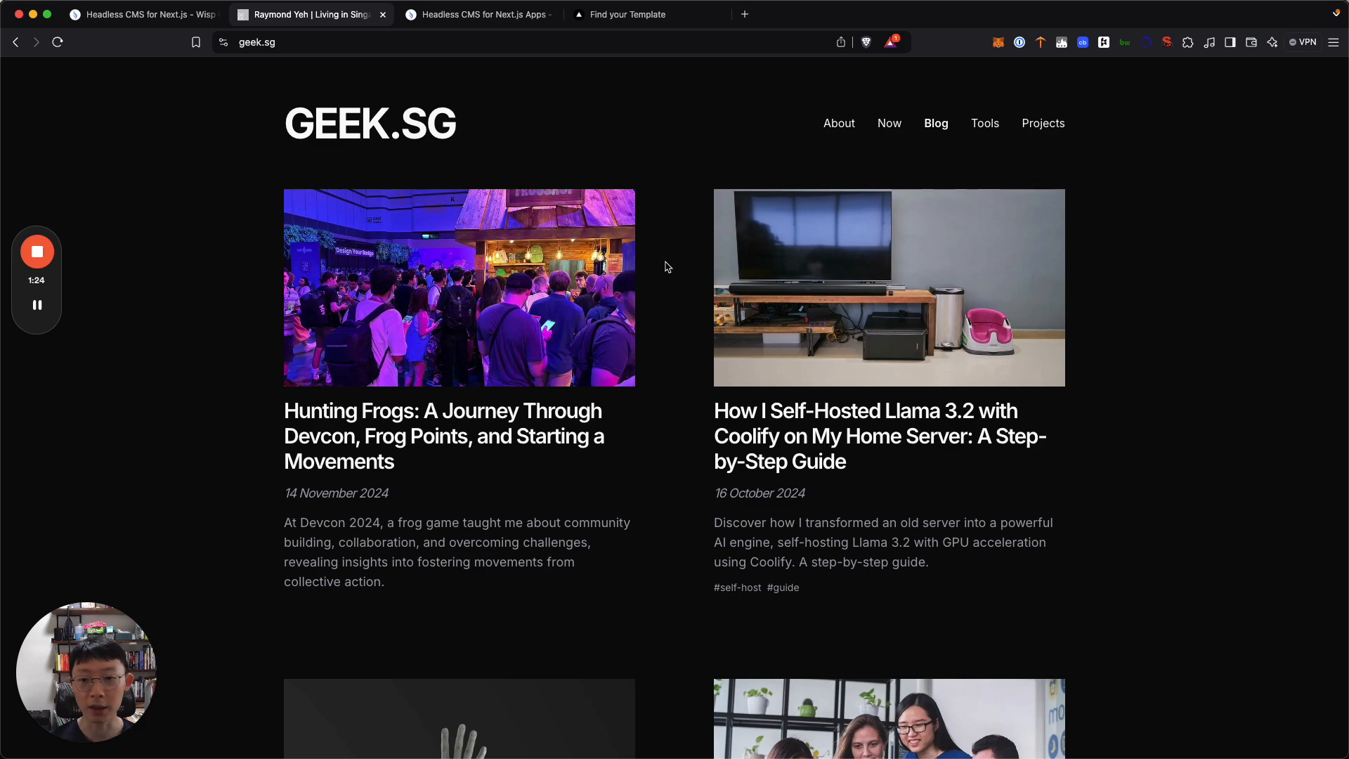
{"action": "scroll", "coordinate": [424, 109], "scroll_direction": "down", "scroll_amount": 5}
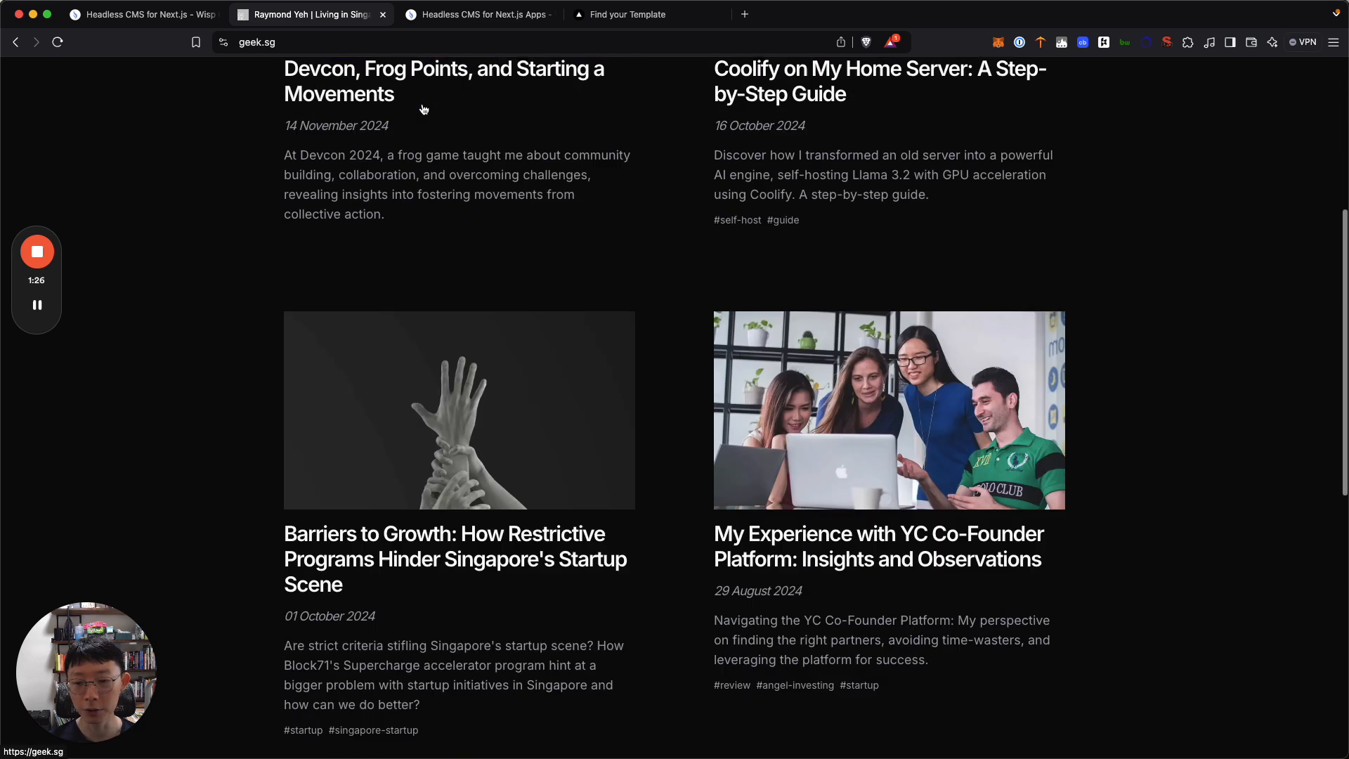
{"action": "scroll", "coordinate": [424, 109], "scroll_direction": "up", "scroll_amount": 6}
Look over the Wisp homepage and browse the starter templates in Vercel's template gallery
{"action": "key", "text": "ctrl+Tab"}
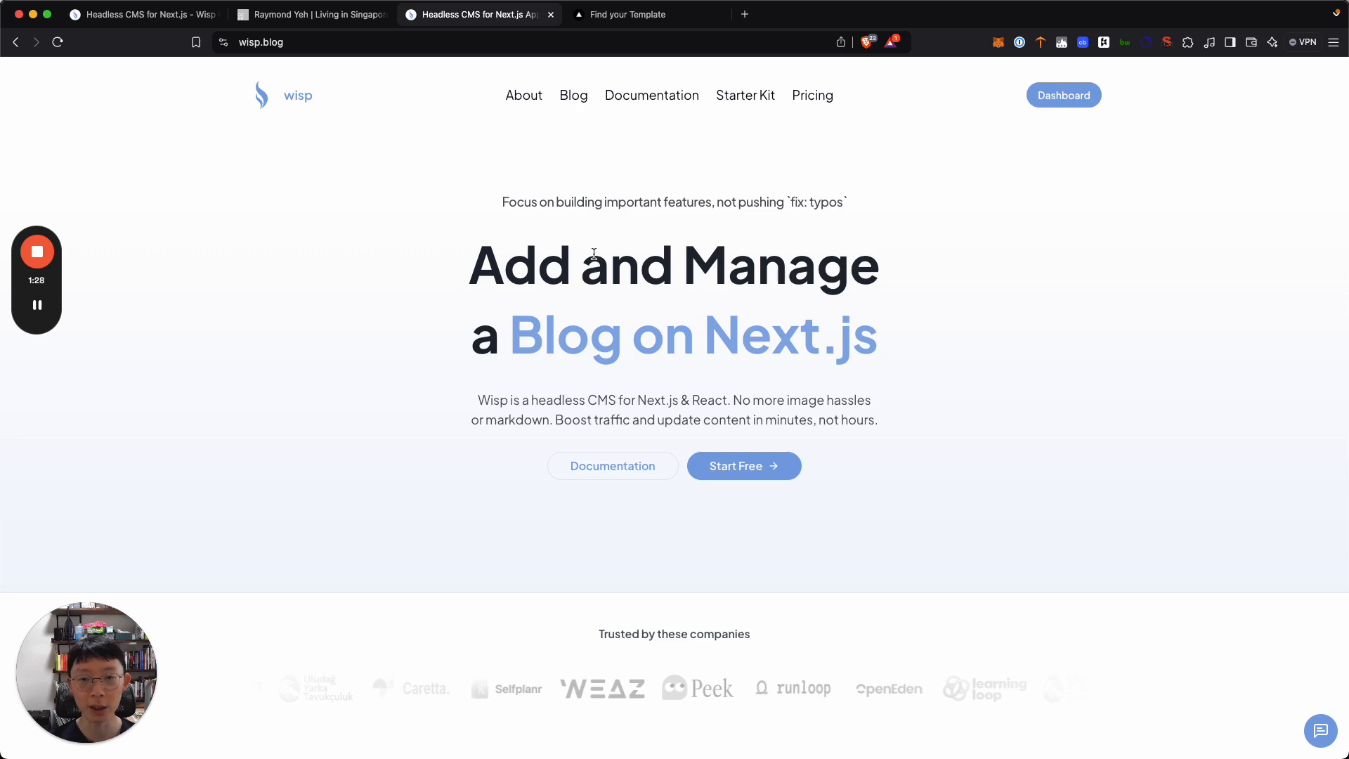
{"action": "left_click", "coordinate": [619, 16]}
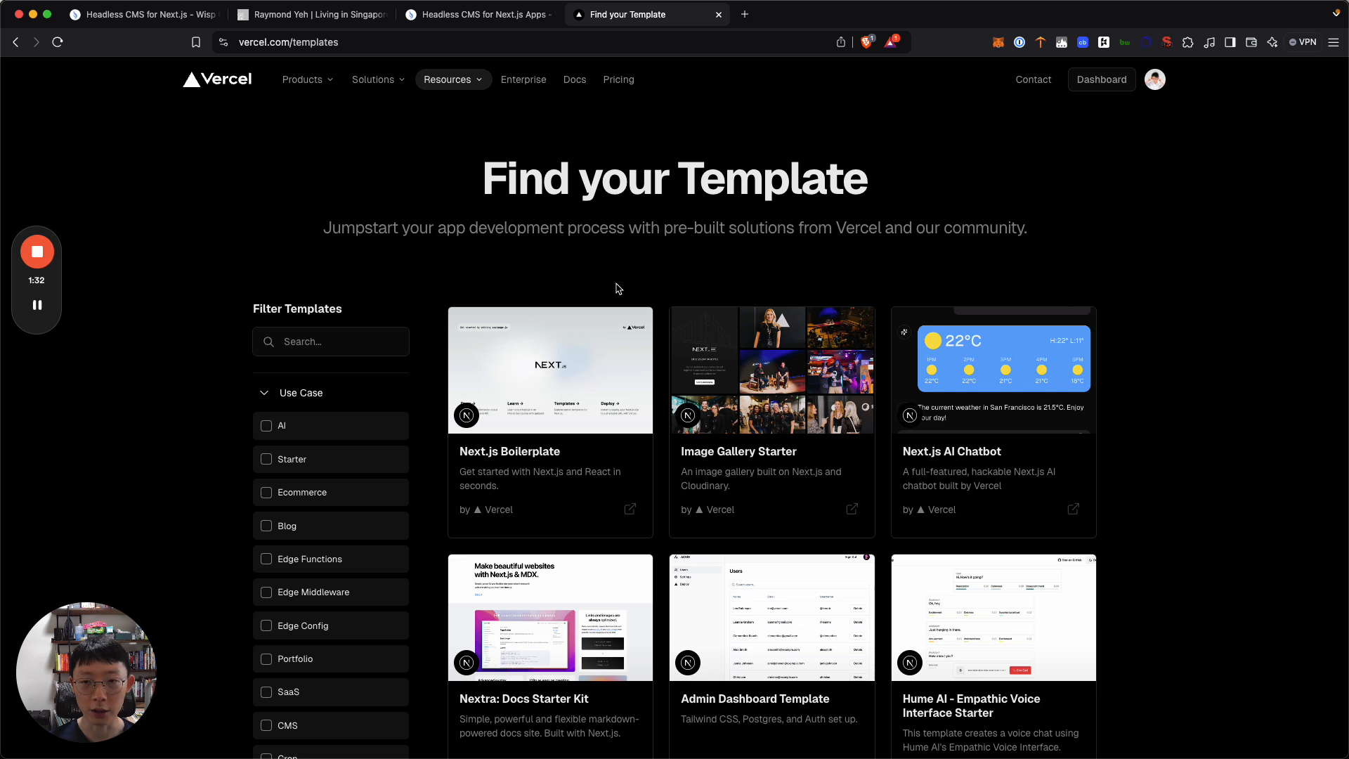
{"action": "scroll", "coordinate": [618, 288], "scroll_direction": "down", "scroll_amount": 1}
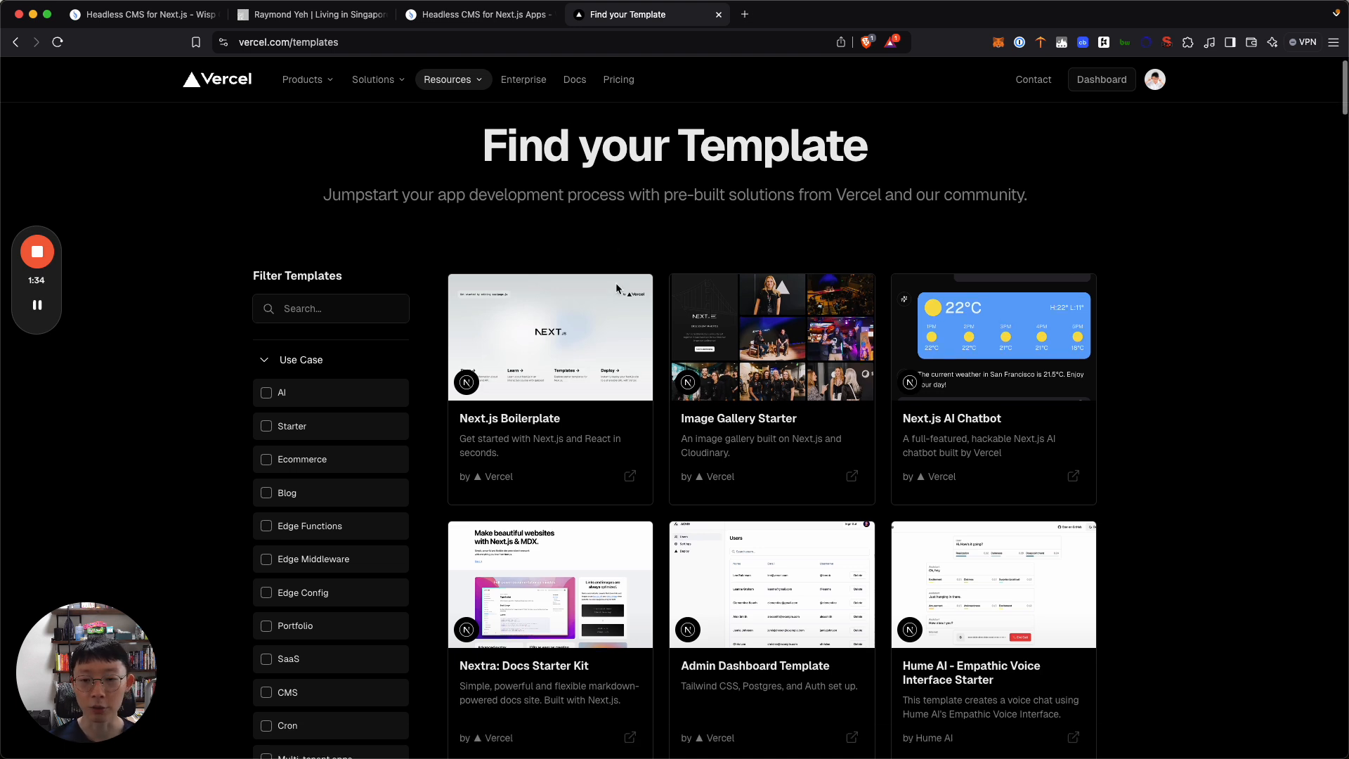
{"action": "left_click", "coordinate": [503, 18]}
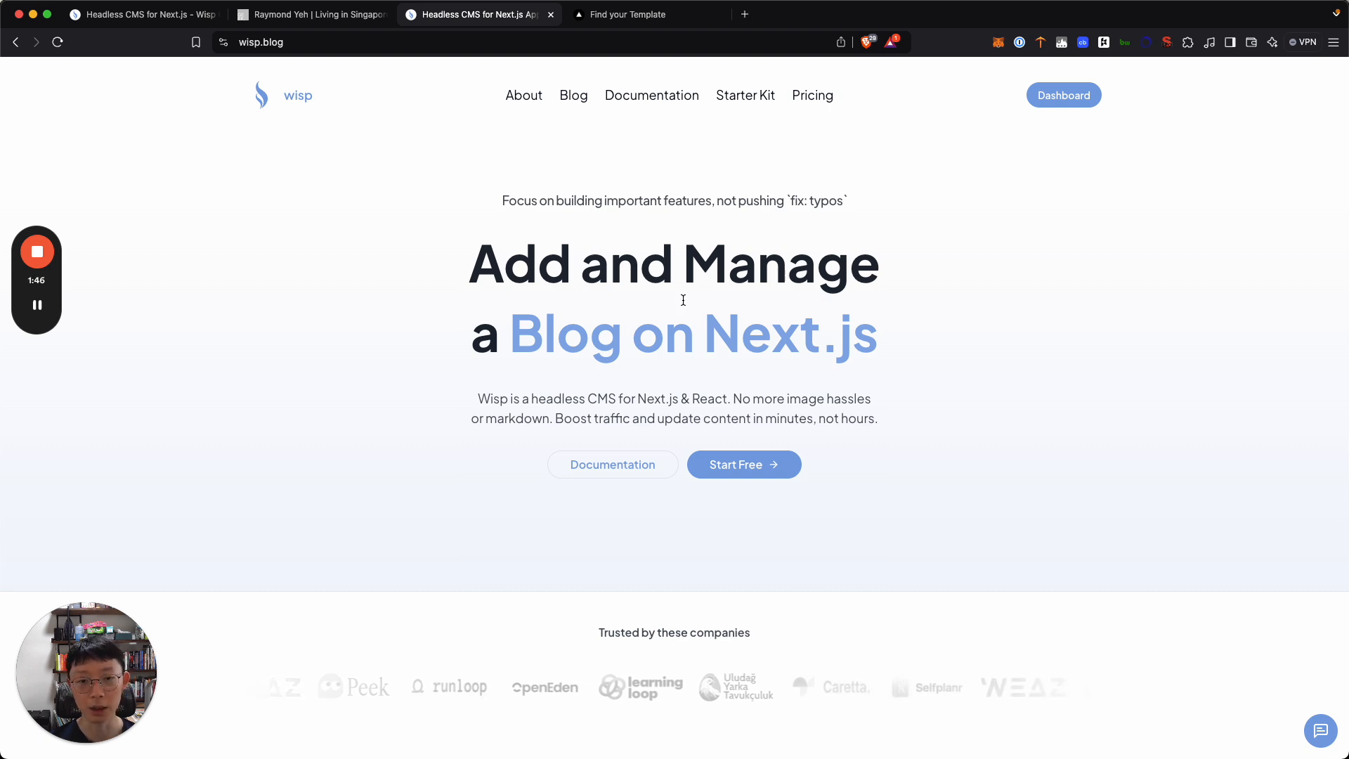
{"action": "scroll", "coordinate": [682, 301], "scroll_direction": "down", "scroll_amount": 2}
{"action": "scroll", "coordinate": [678, 236], "scroll_direction": "down", "scroll_amount": 1}
{"action": "scroll", "coordinate": [678, 236], "scroll_direction": "up", "scroll_amount": 3}
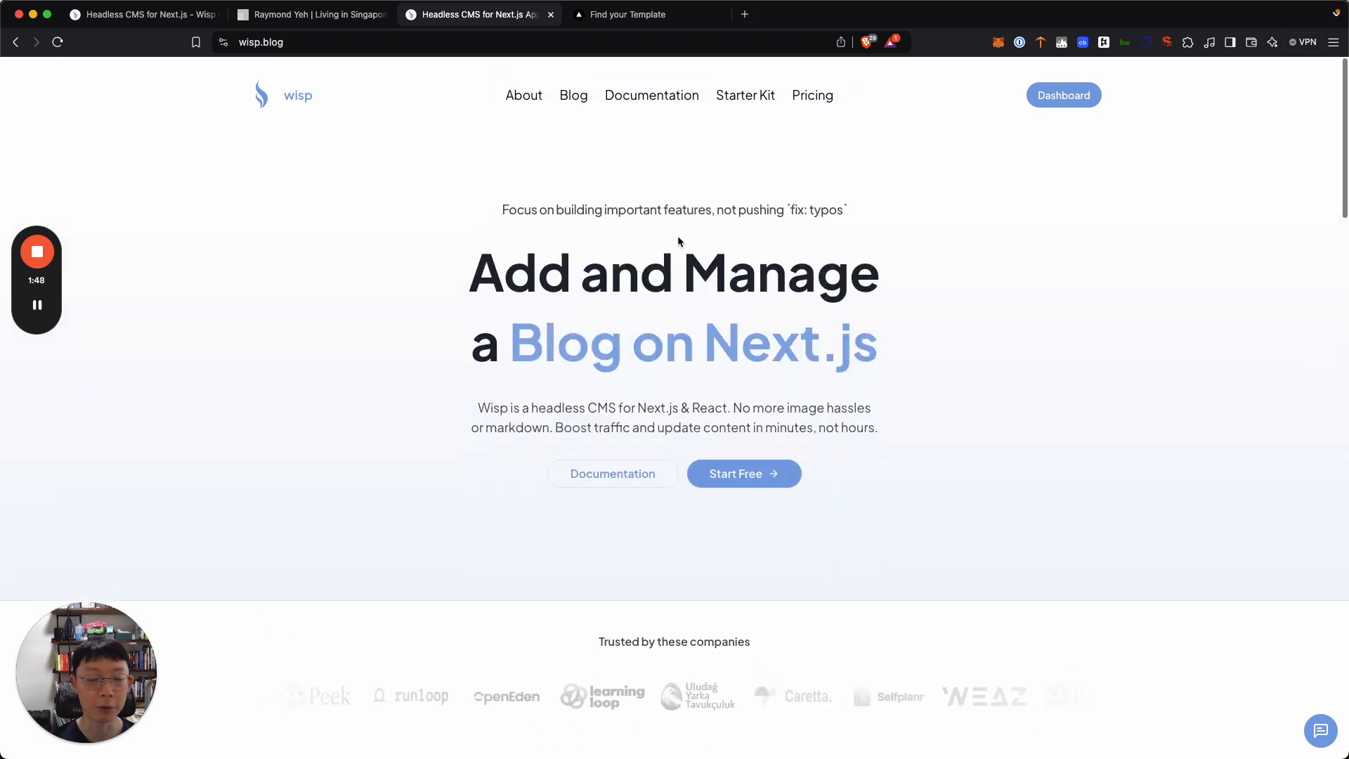
{"action": "left_click", "coordinate": [635, 13]}
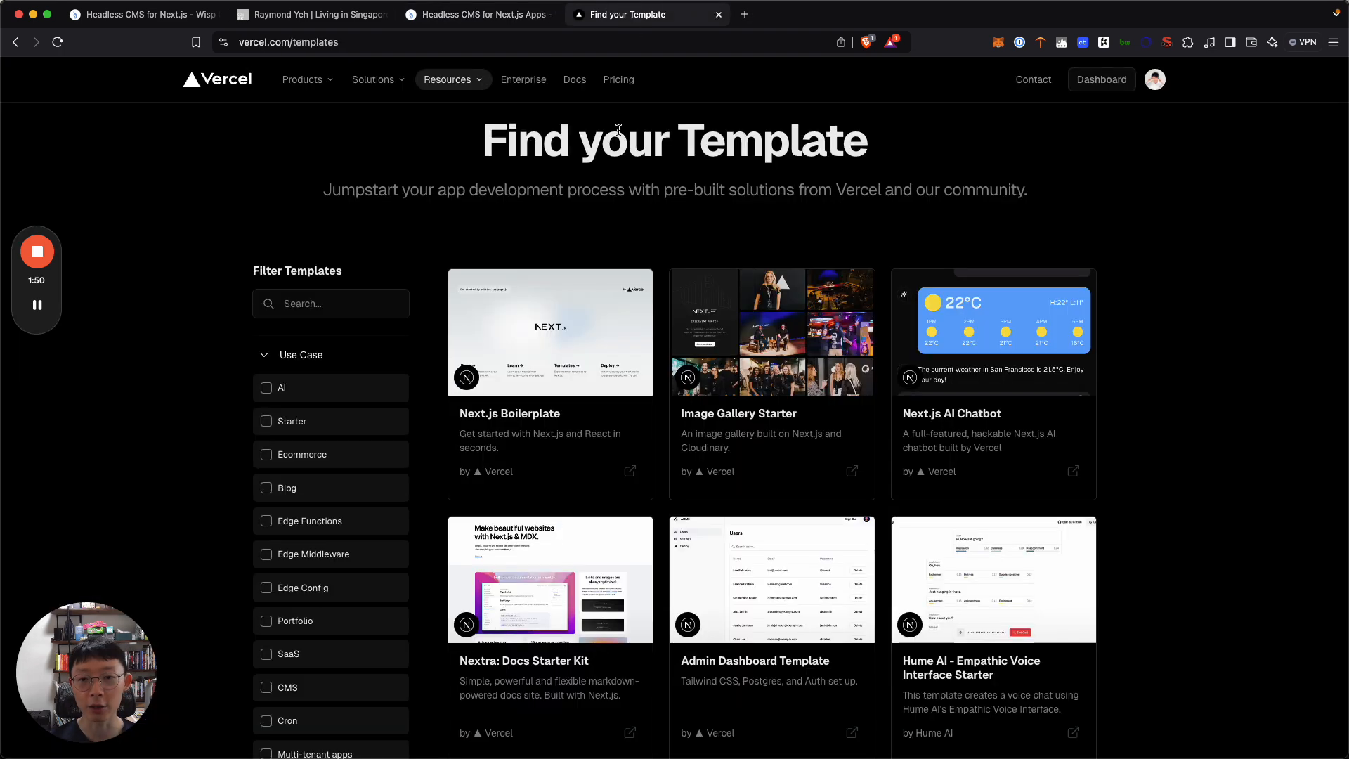
{"action": "scroll", "coordinate": [618, 130], "scroll_direction": "down", "scroll_amount": 2}
{"action": "scroll", "coordinate": [619, 130], "scroll_direction": "down", "scroll_amount": 1}
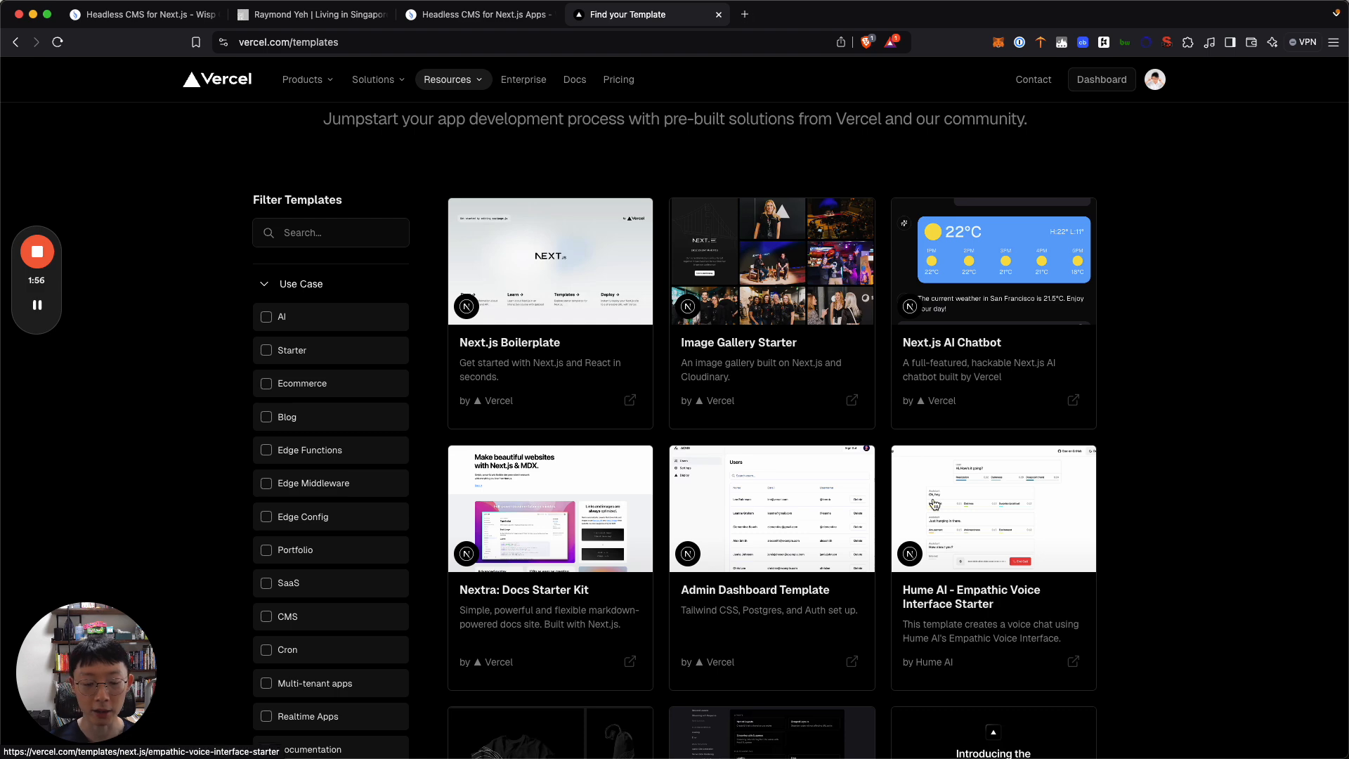
{"action": "left_click", "coordinate": [478, 14]}
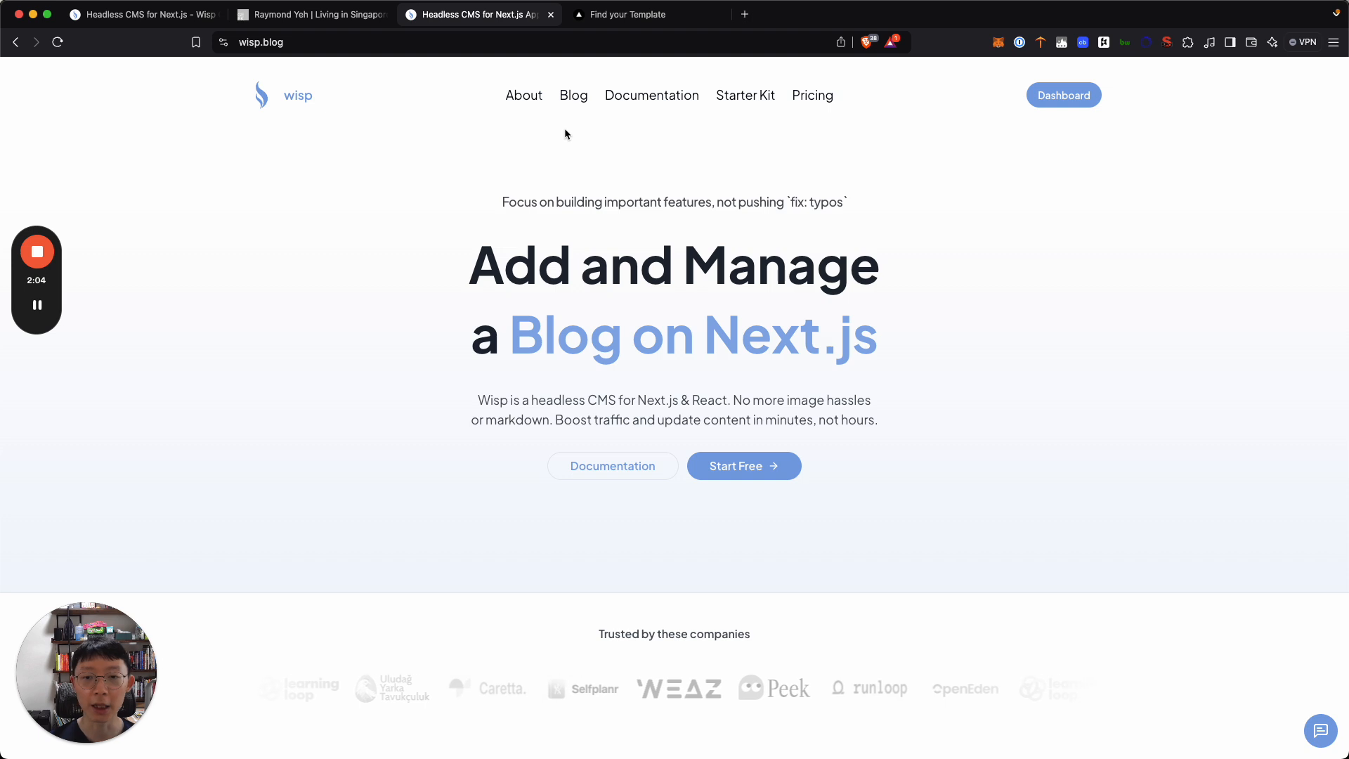
Switch the content manager to the [DEMO] AI Publication blog and open the form for a new content type
{"action": "left_click", "coordinate": [140, 14]}
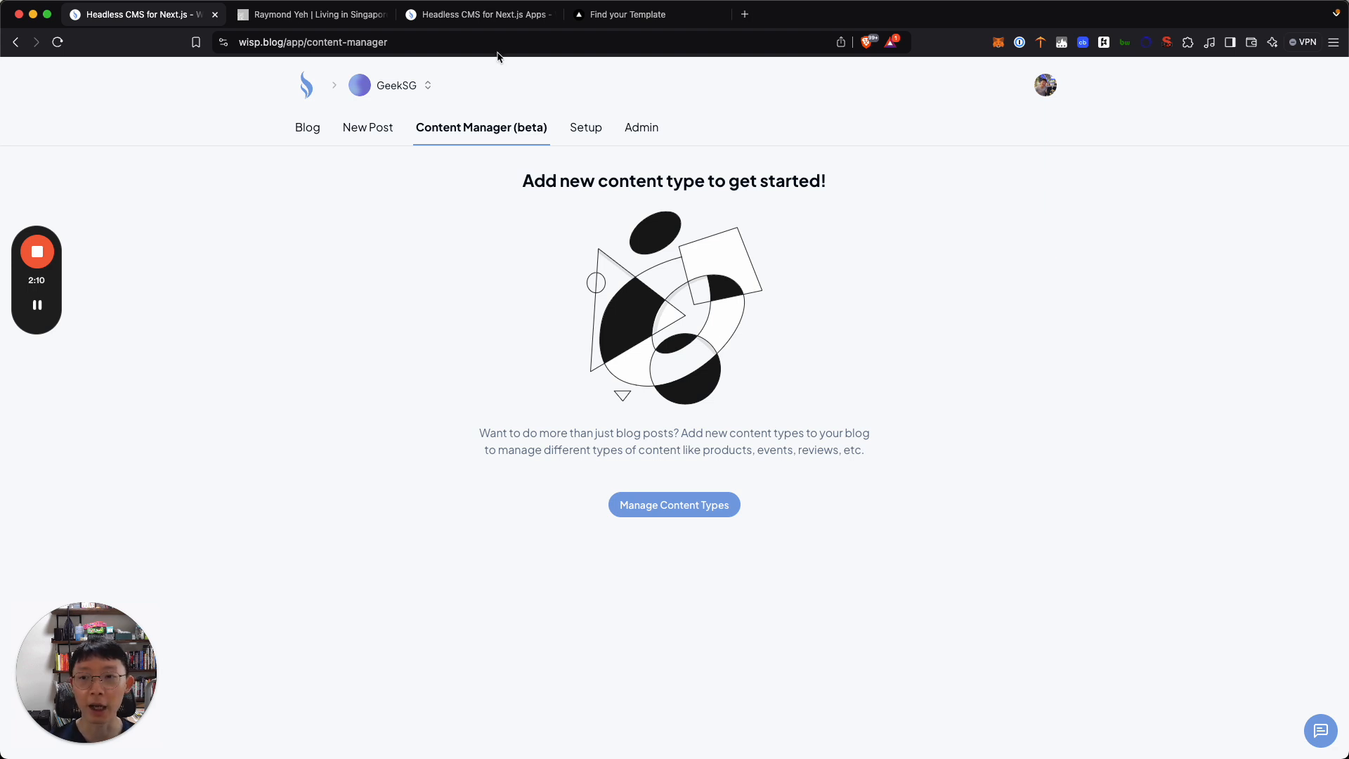
{"action": "left_click", "coordinate": [485, 14]}
{"action": "left_click", "coordinate": [315, 17]}
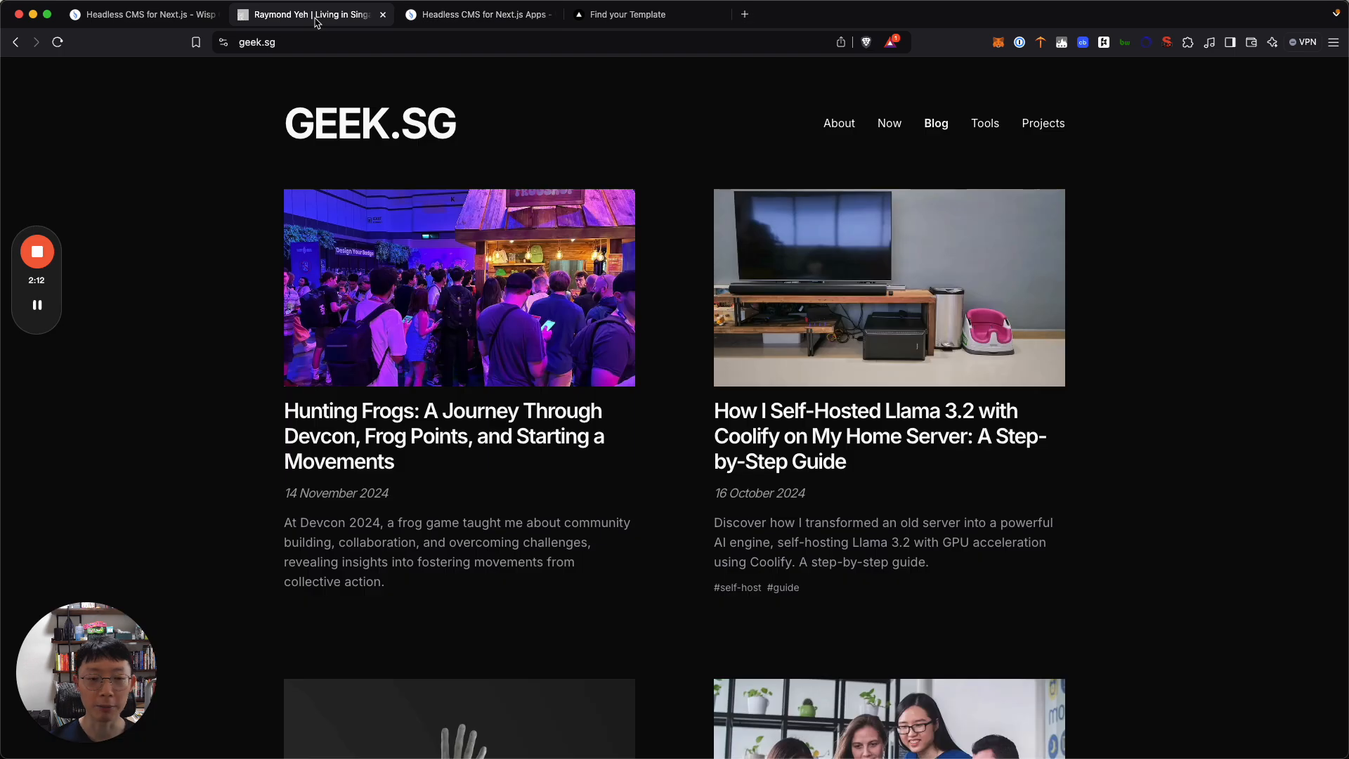
{"action": "left_click", "coordinate": [173, 17]}
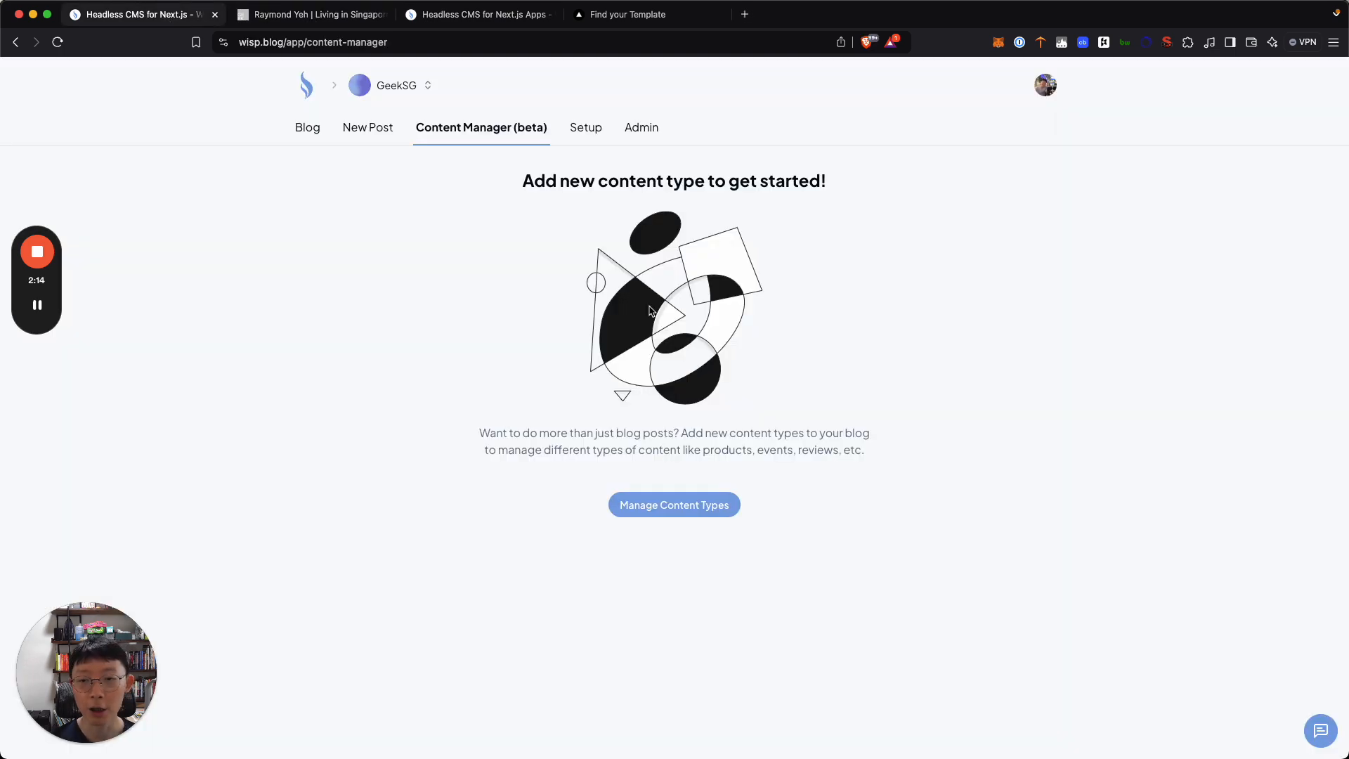
{"action": "left_click", "coordinate": [398, 83]}
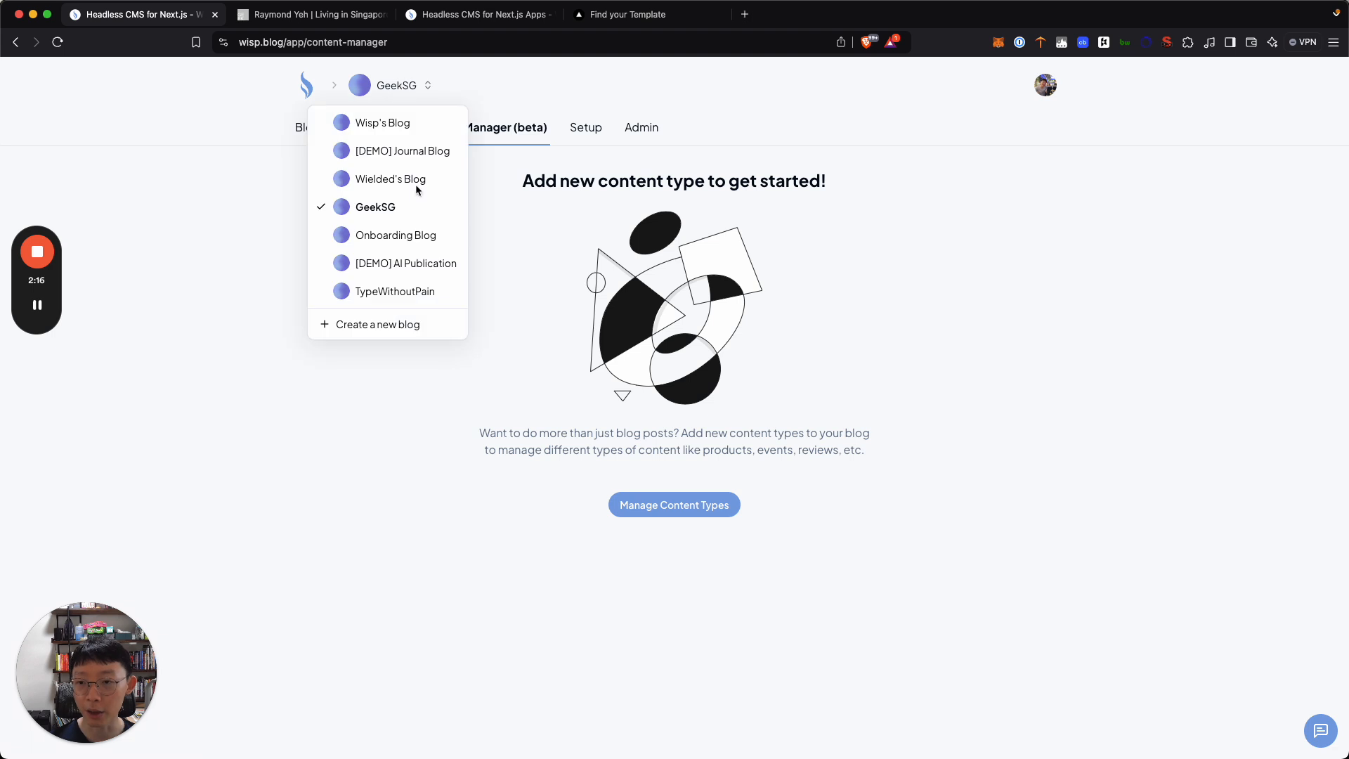
{"action": "left_click", "coordinate": [402, 262]}
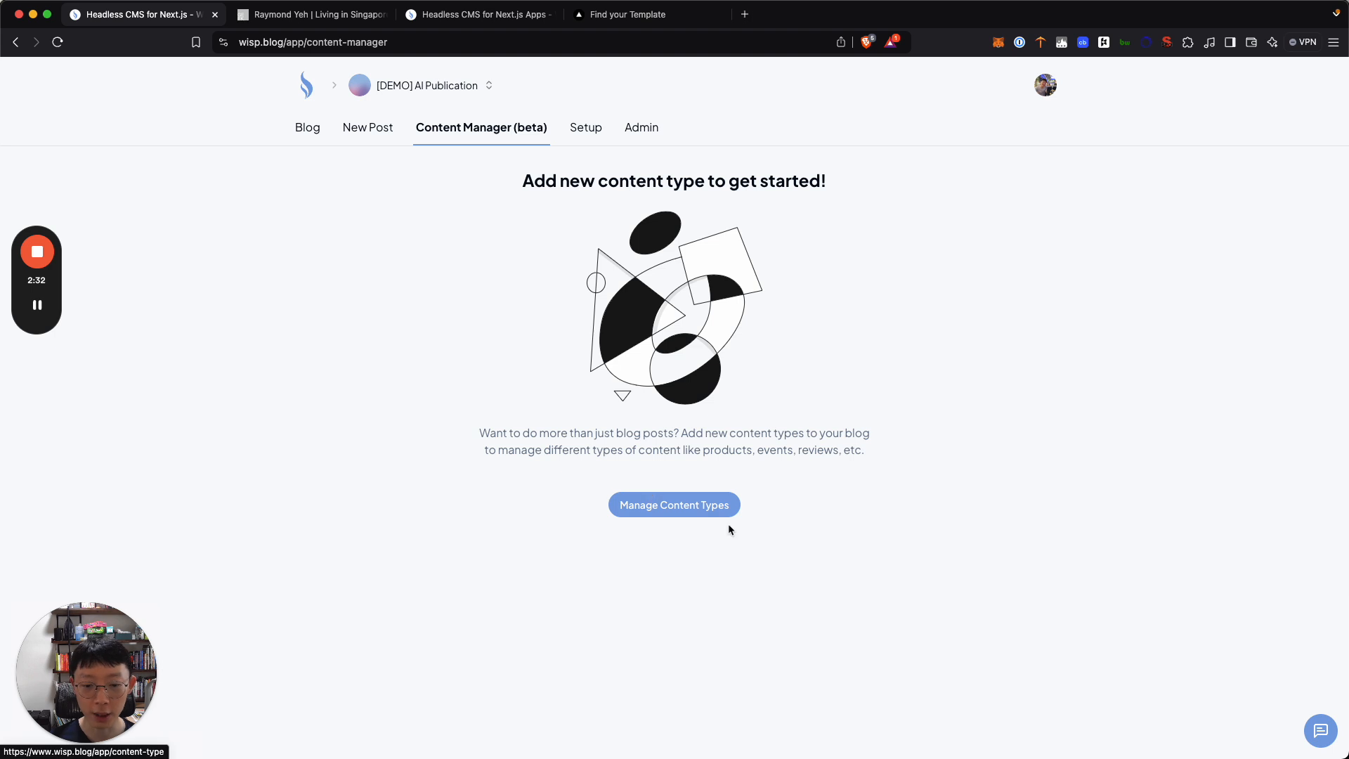
{"action": "left_click", "coordinate": [679, 509]}
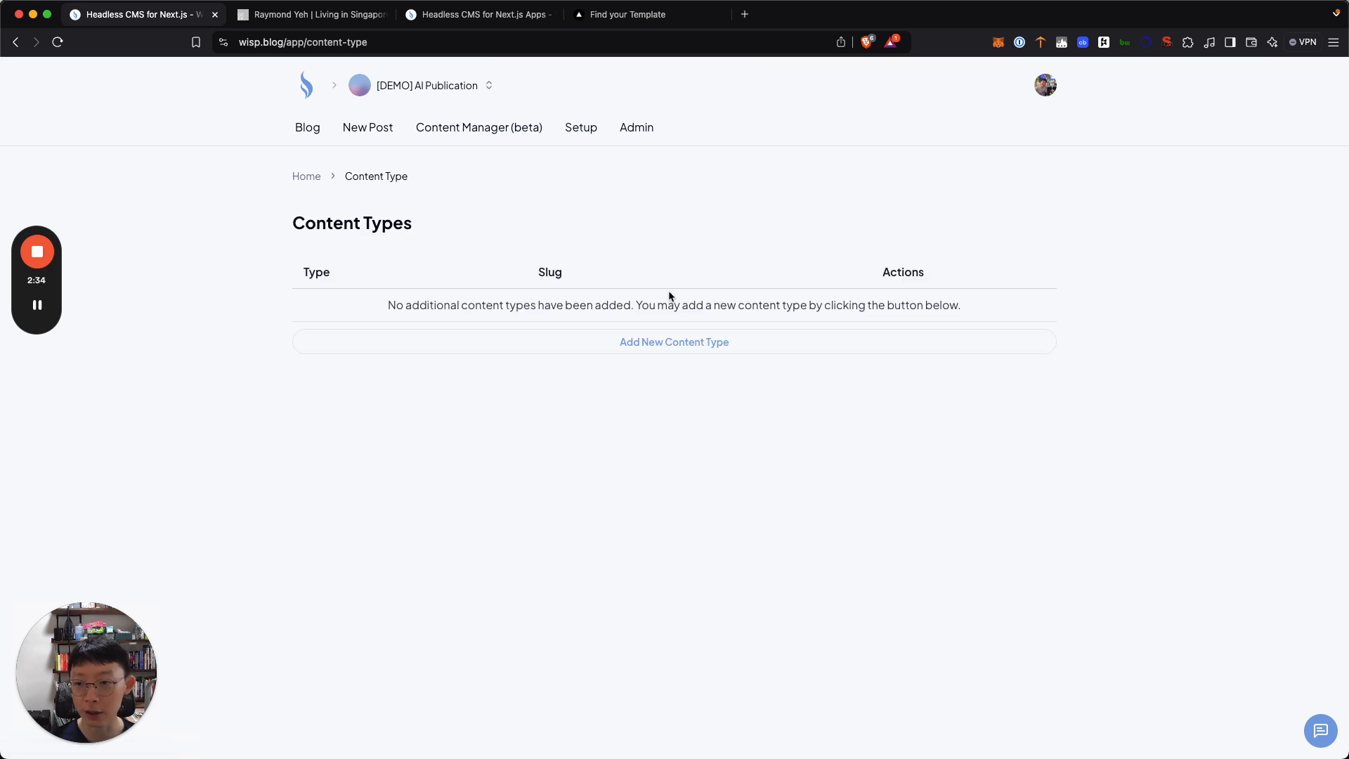
{"action": "left_click", "coordinate": [686, 341]}
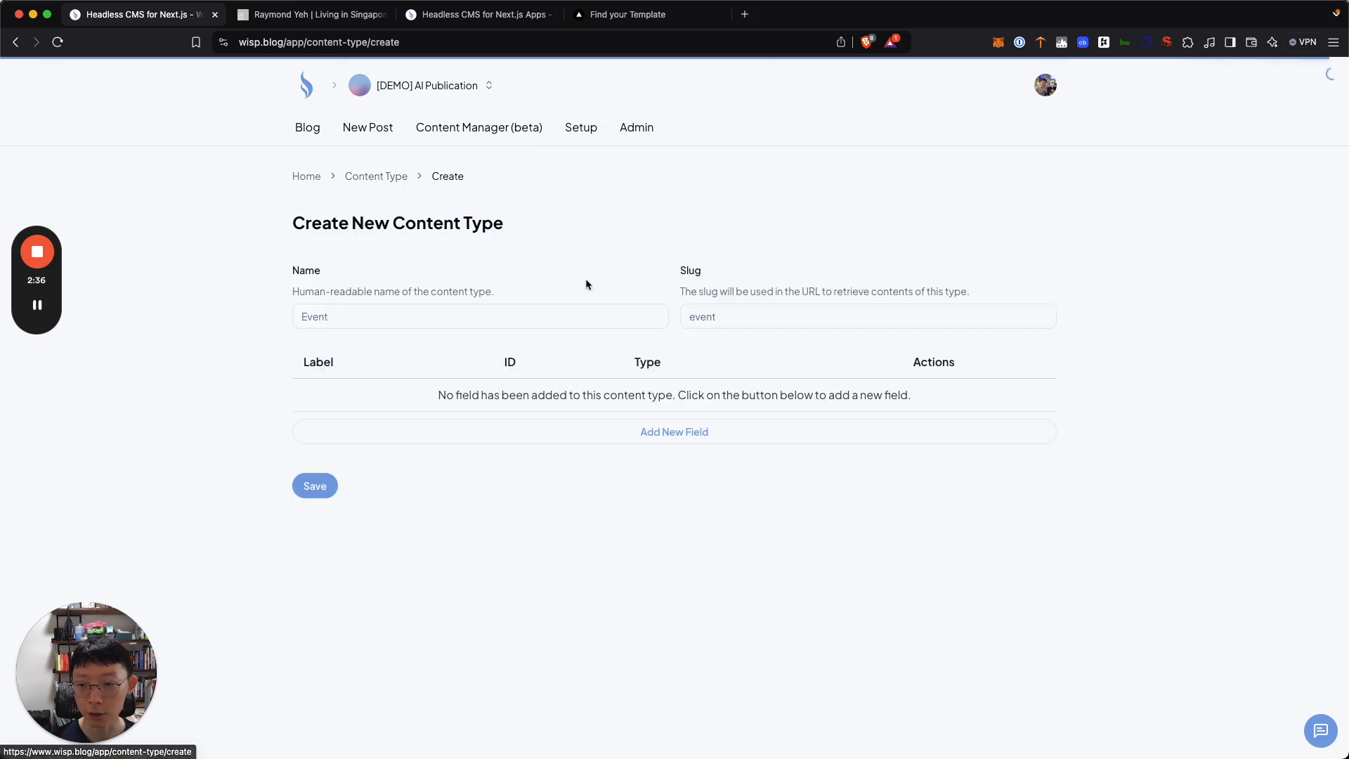
Open corporate-blog-demo.wisp.blog in a new browser tab and look over the blog's home page
{"action": "key", "text": "ctrl+t"}
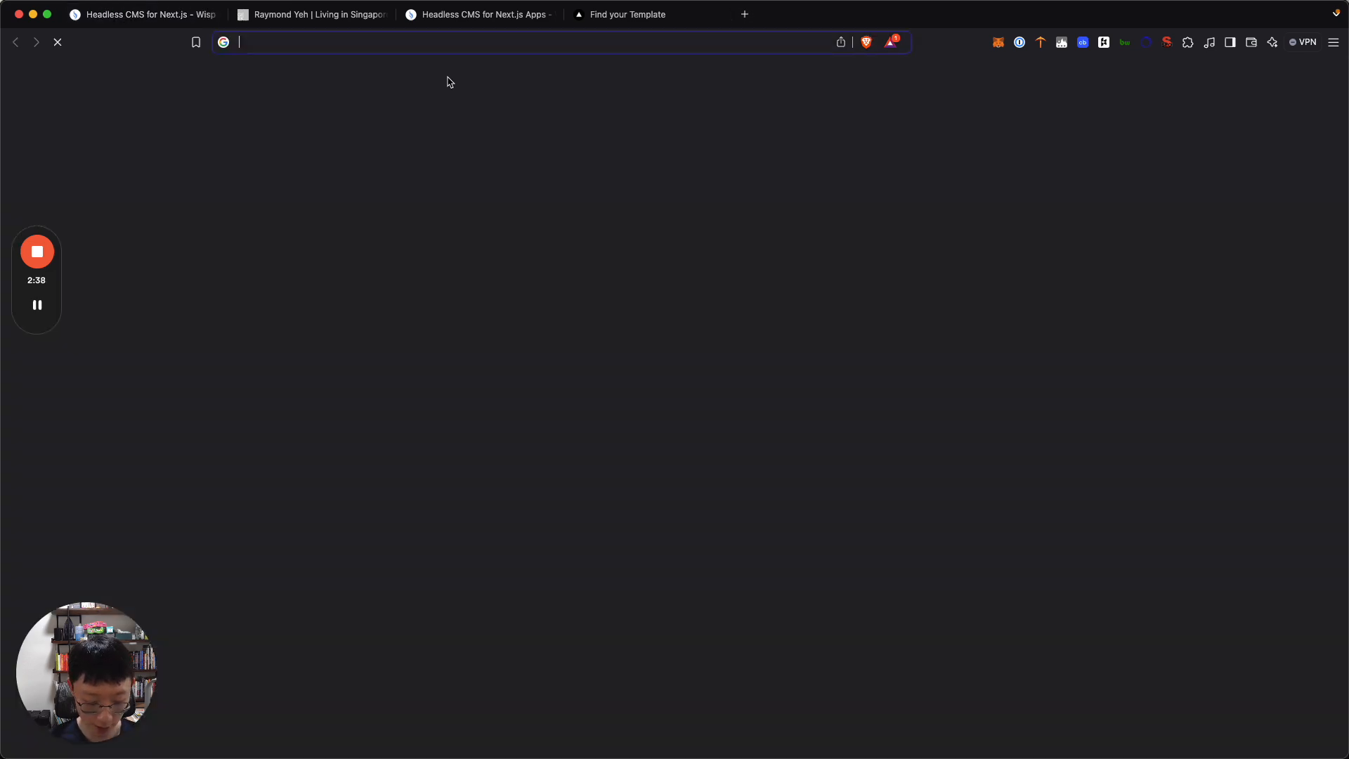
{"action": "type", "text": "corporate-blog-demo.wisp.blog"}
{"action": "key", "text": "Return"}
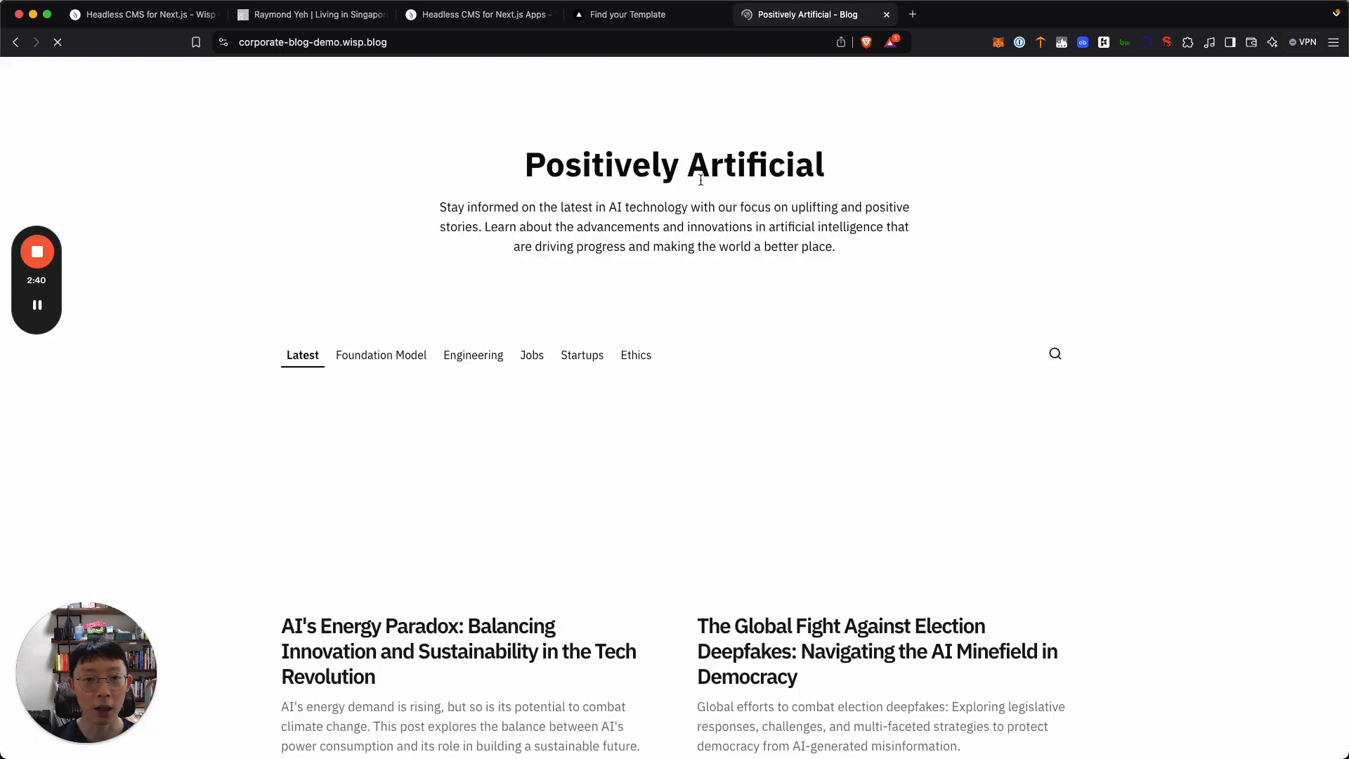
{"action": "scroll", "coordinate": [703, 281], "scroll_direction": "down", "scroll_amount": 3}
{"action": "scroll", "coordinate": [649, 286], "scroll_direction": "up", "scroll_amount": 3}
{"action": "scroll", "coordinate": [649, 287], "scroll_direction": "down", "scroll_amount": 1}
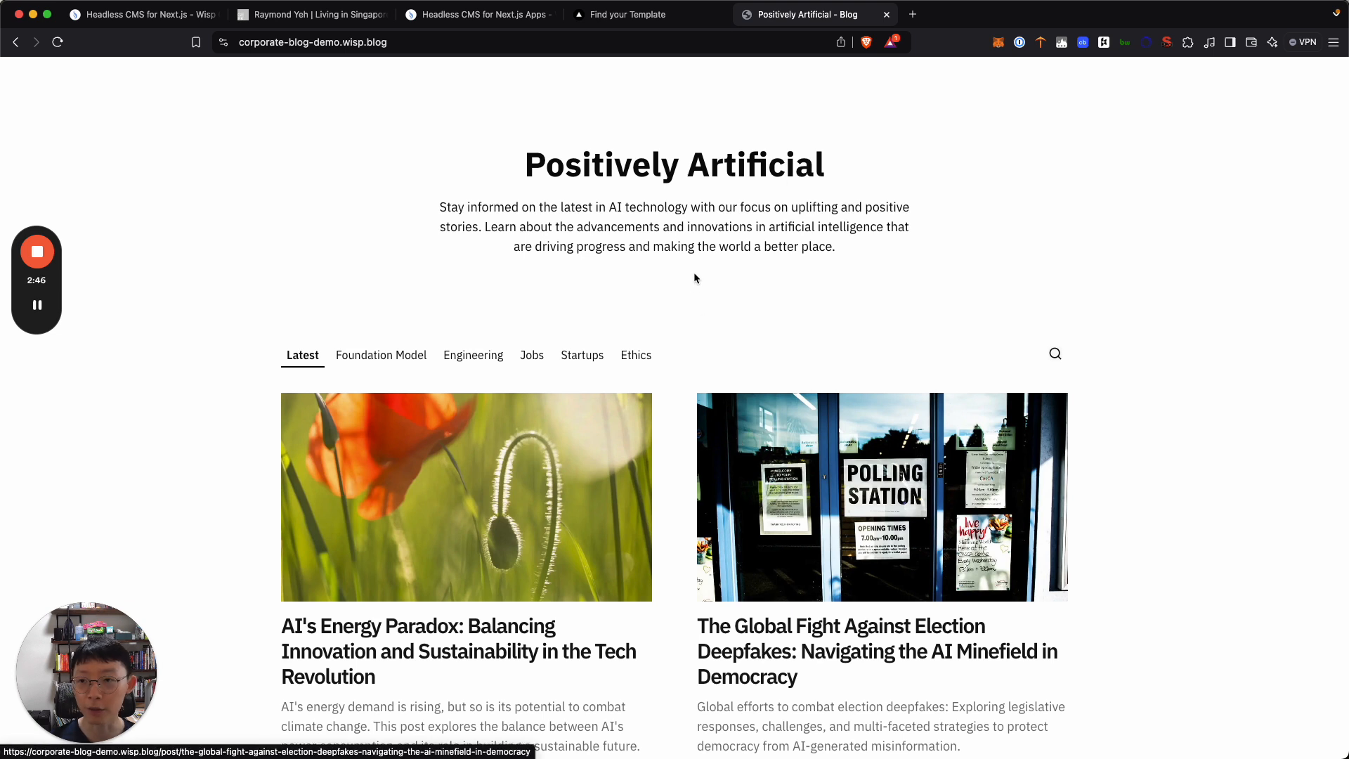
Open the Wisp-CMS/nextjs-corporate-blog-starter repository on GitHub and look over its files and README
{"action": "left_click", "coordinate": [912, 15]}
{"action": "type", "text": "corpo"}
{"action": "key", "text": "Down"}
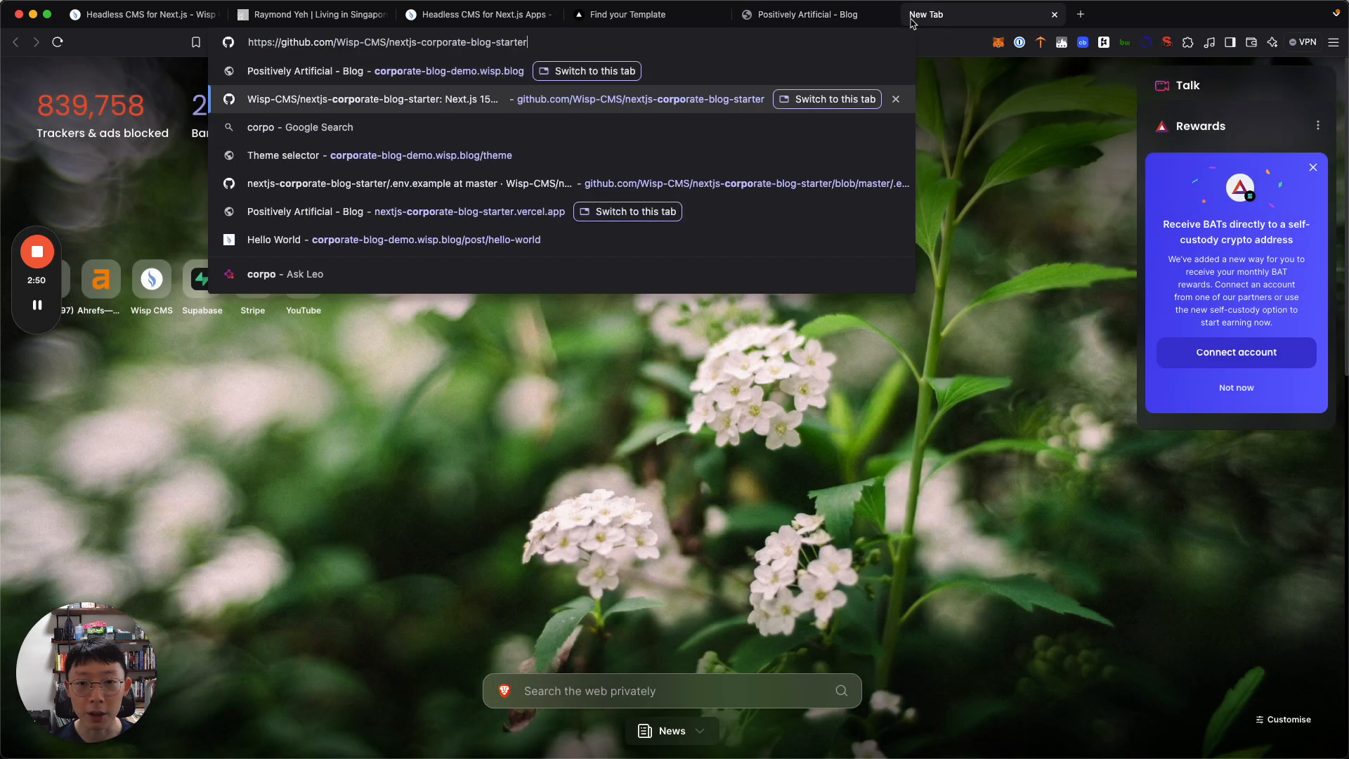
{"action": "key", "text": "Return"}
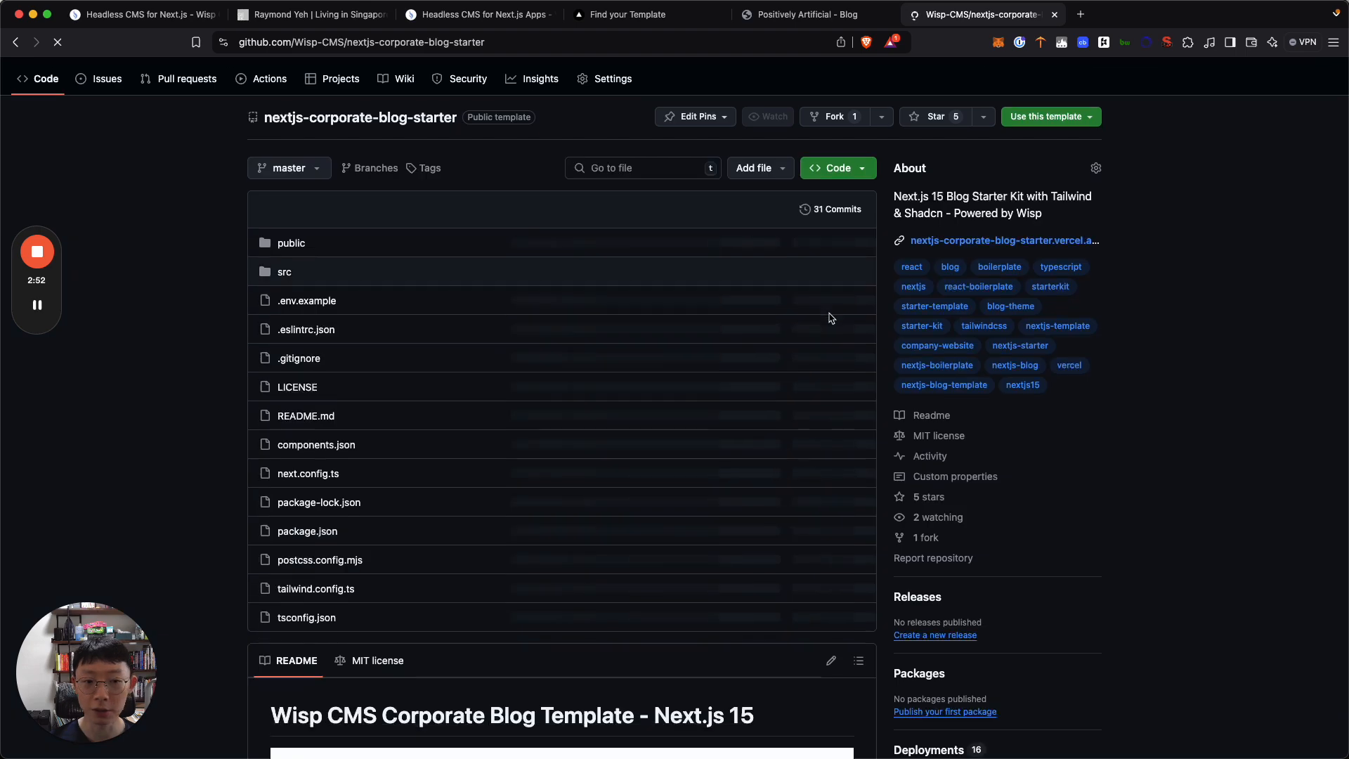
{"action": "scroll", "coordinate": [900, 399], "scroll_direction": "down", "scroll_amount": 10}
{"action": "scroll", "coordinate": [687, 269], "scroll_direction": "up", "scroll_amount": 10}
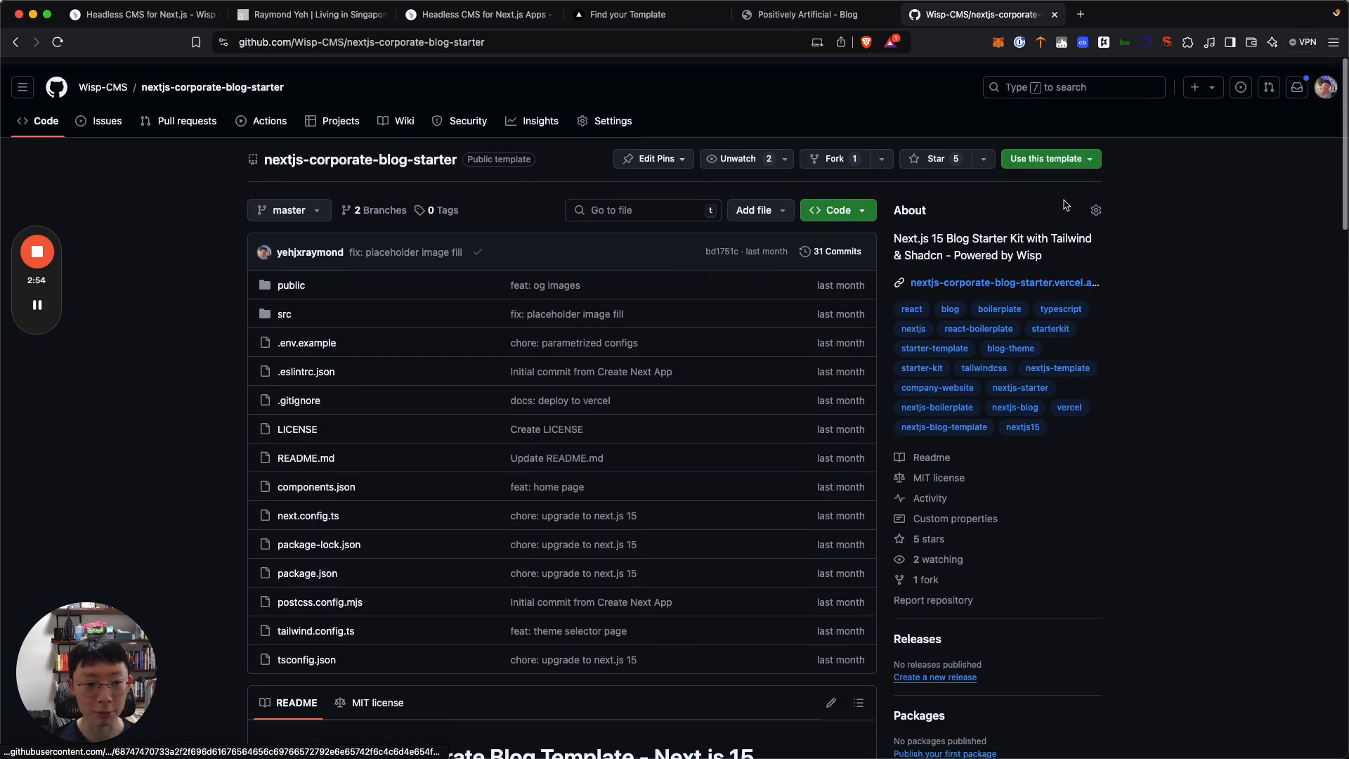
{"action": "left_click", "coordinate": [824, 17]}
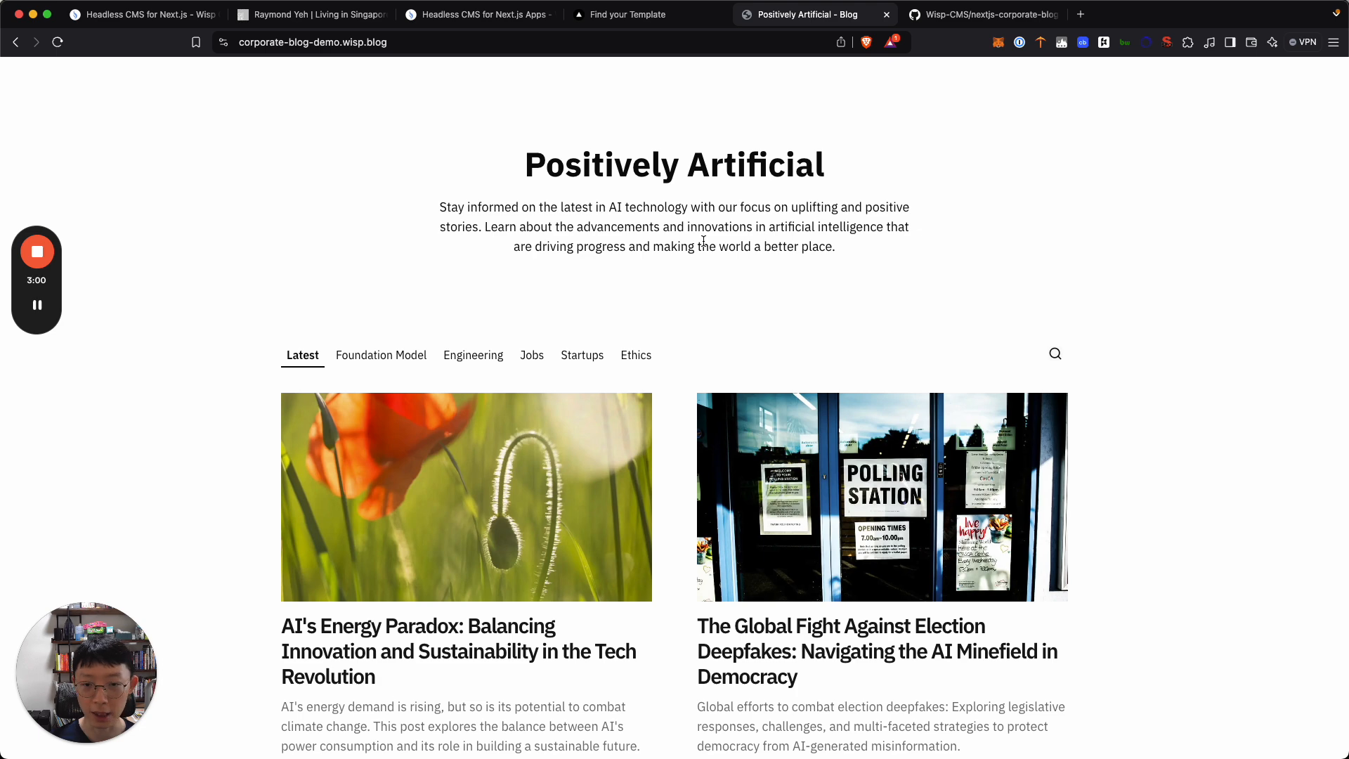
Name the new content type Product Review and set its slug to product-review
{"action": "left_click", "coordinate": [140, 14]}
{"action": "left_click", "coordinate": [386, 317]}
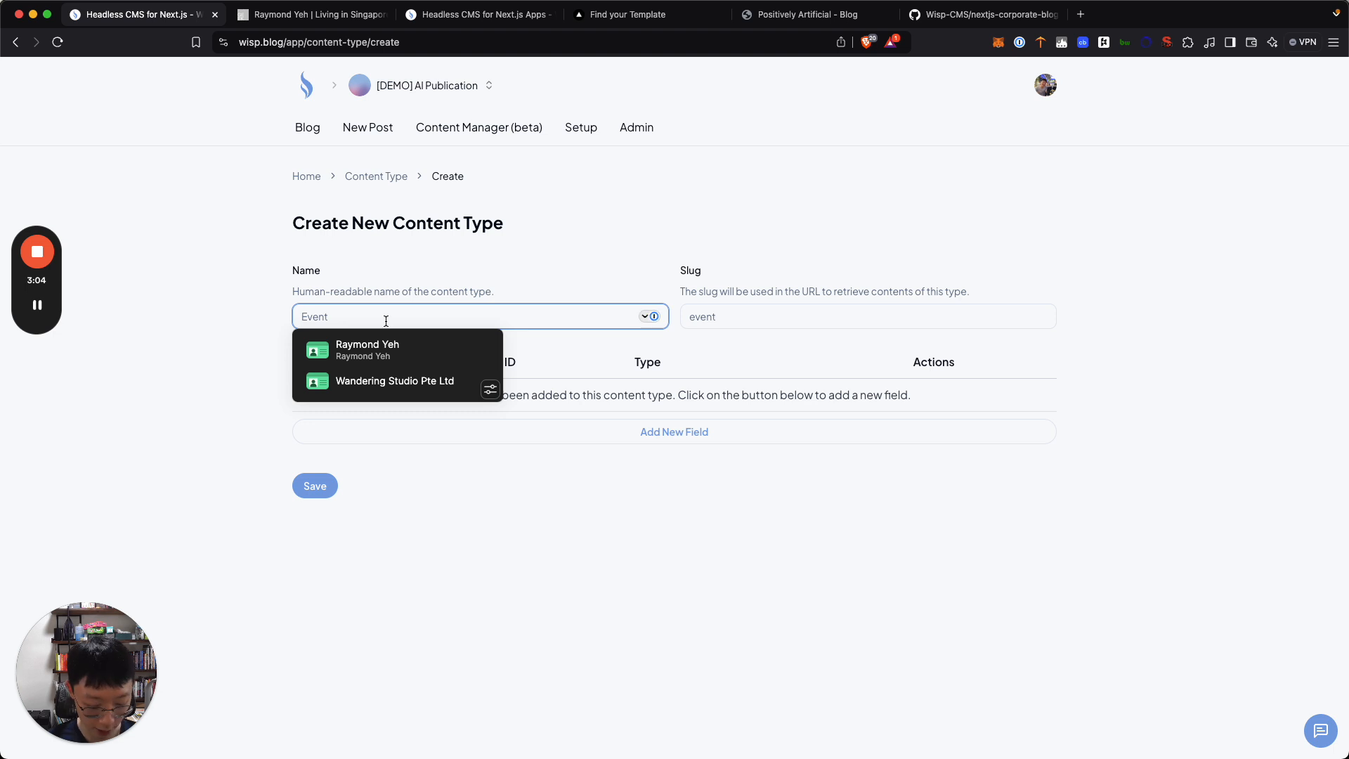
{"action": "type", "text": "Produc"}
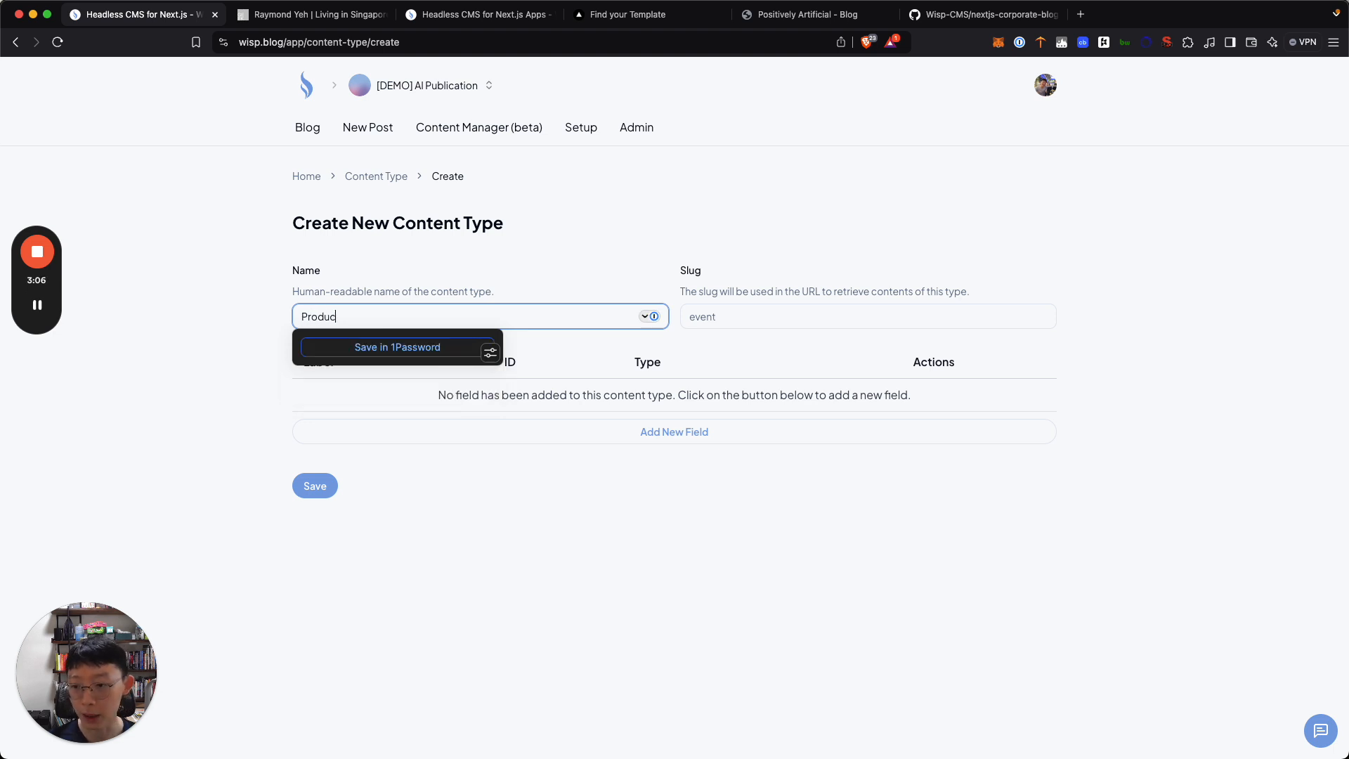
{"action": "type", "text": "t Review"}
{"action": "key", "text": "Tab"}
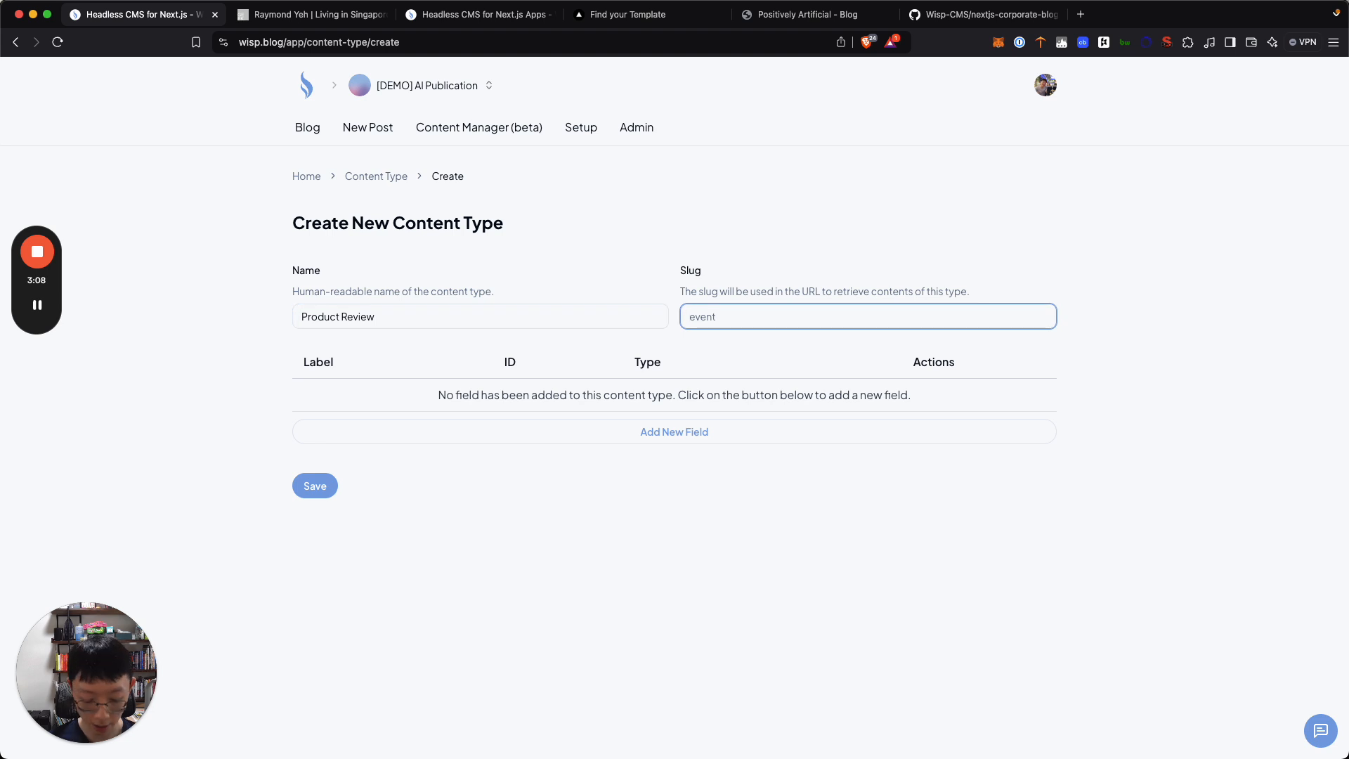
{"action": "type", "text": "product0review"}
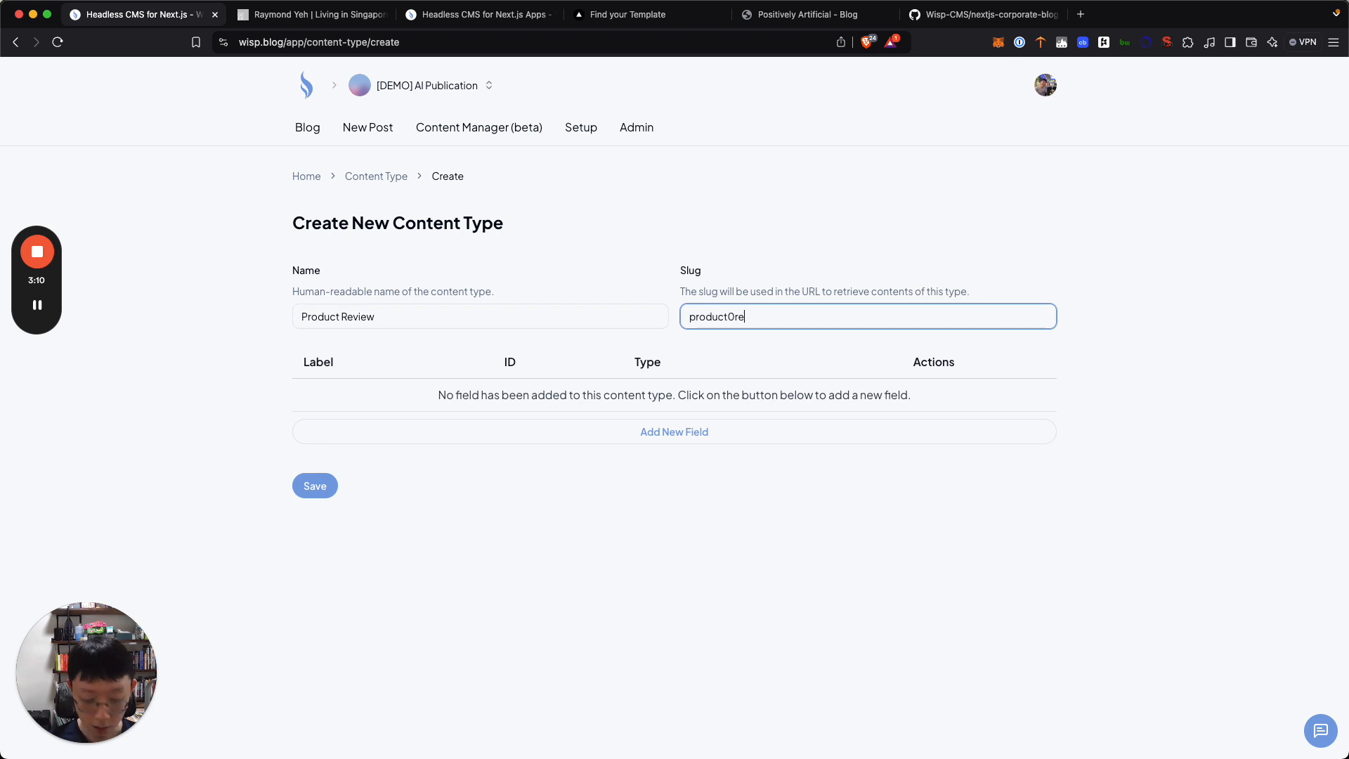
{"action": "key", "text": "BackSpace"}
{"action": "key", "text": "BackSpace"}
{"action": "key", "text": "BackSpace"}
{"action": "key", "text": "BackSpace"}
{"action": "key", "text": "BackSpace"}
{"action": "key", "text": "BackSpace"}
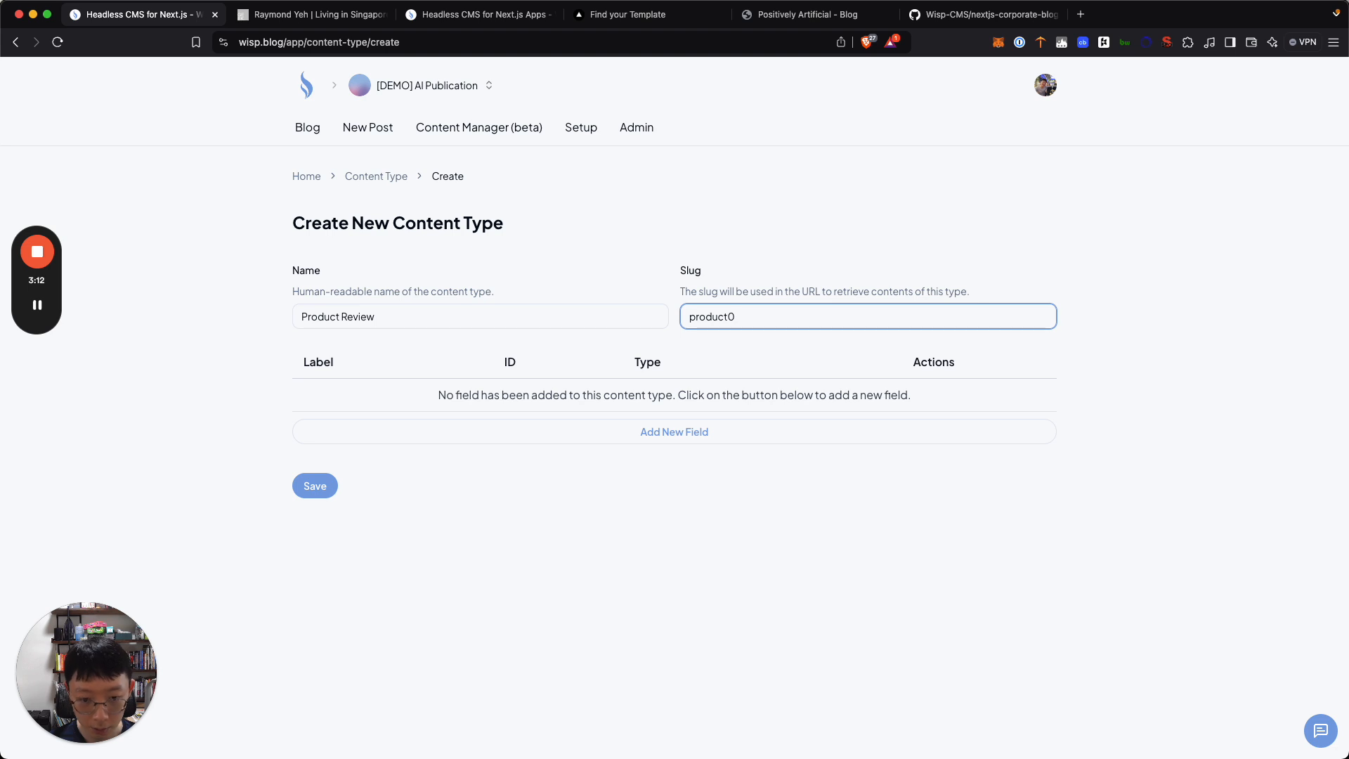
{"action": "type", "text": "review"}
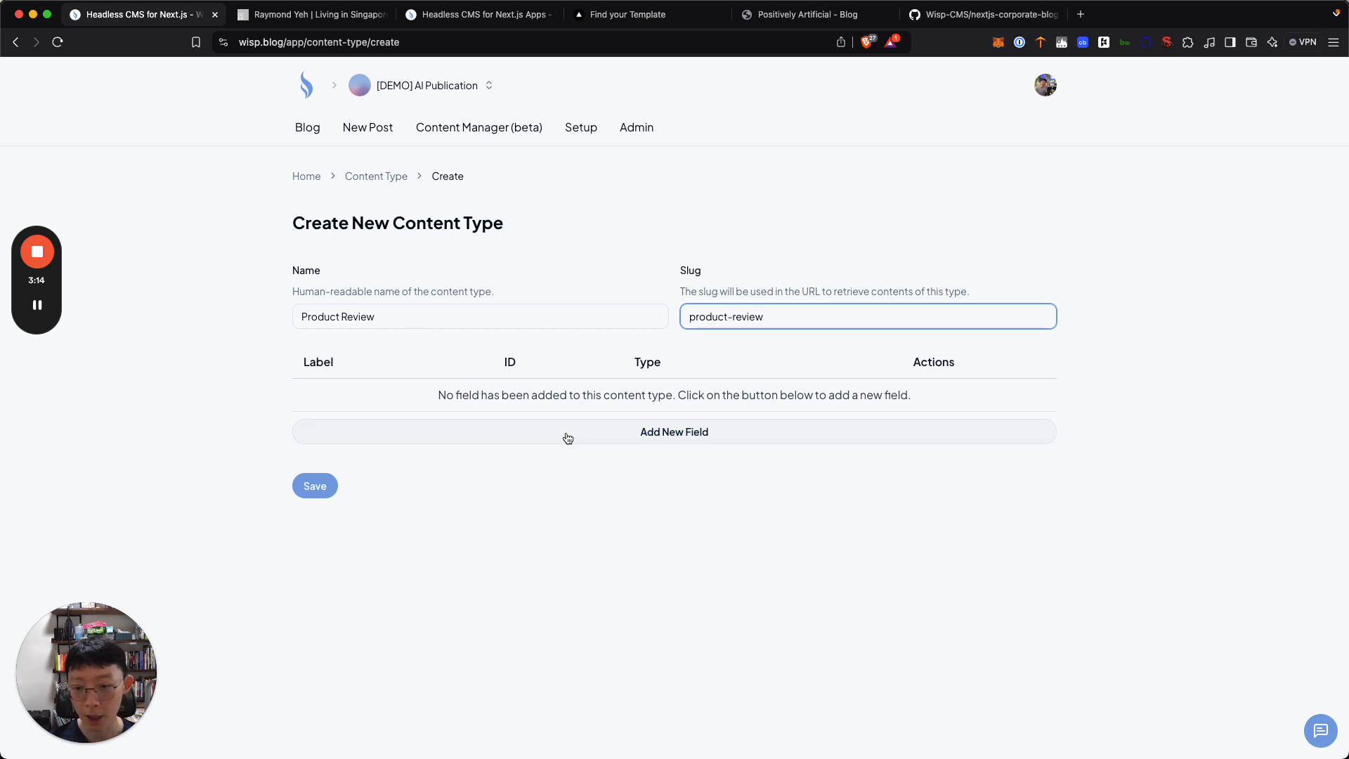
Open the form for adding a field to the content type and examine the available field types
{"action": "left_click", "coordinate": [563, 439]}
{"action": "left_click", "coordinate": [691, 257]}
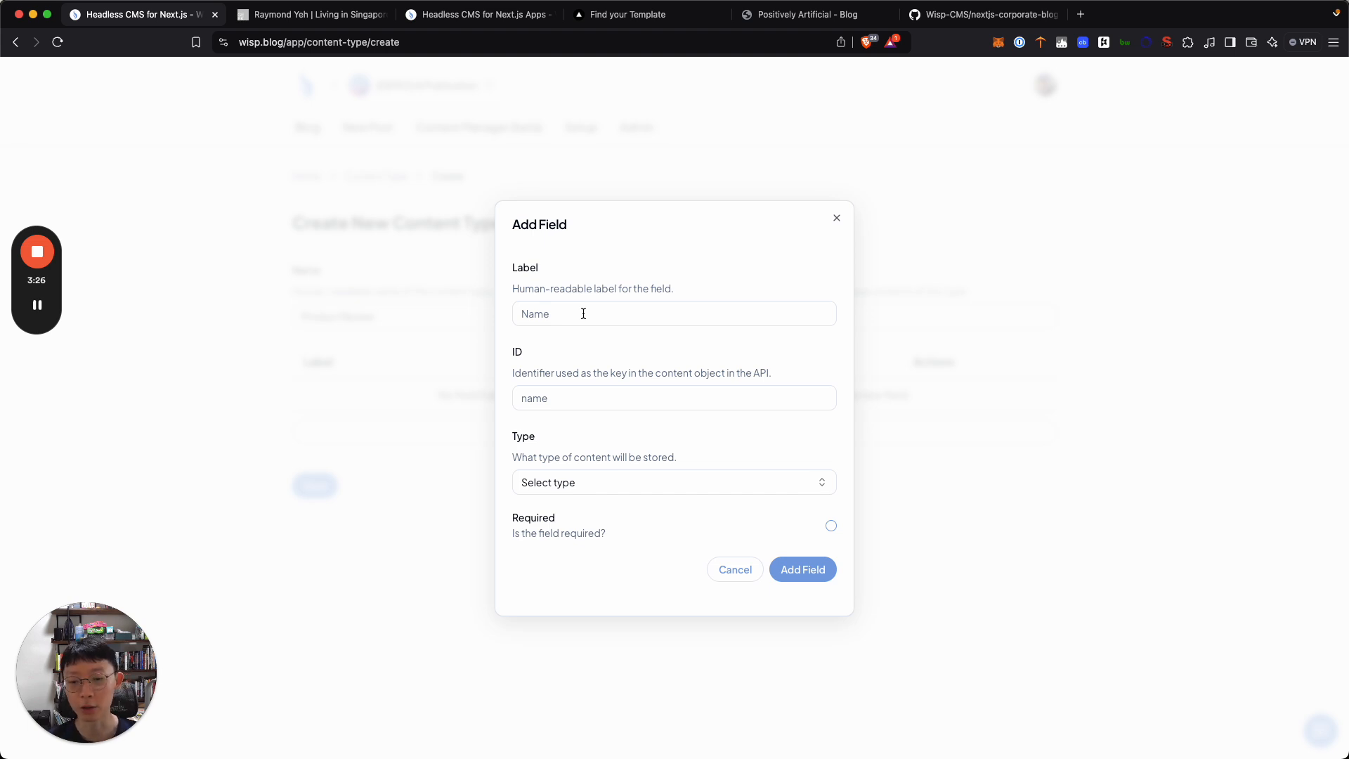
{"action": "left_click", "coordinate": [614, 477]}
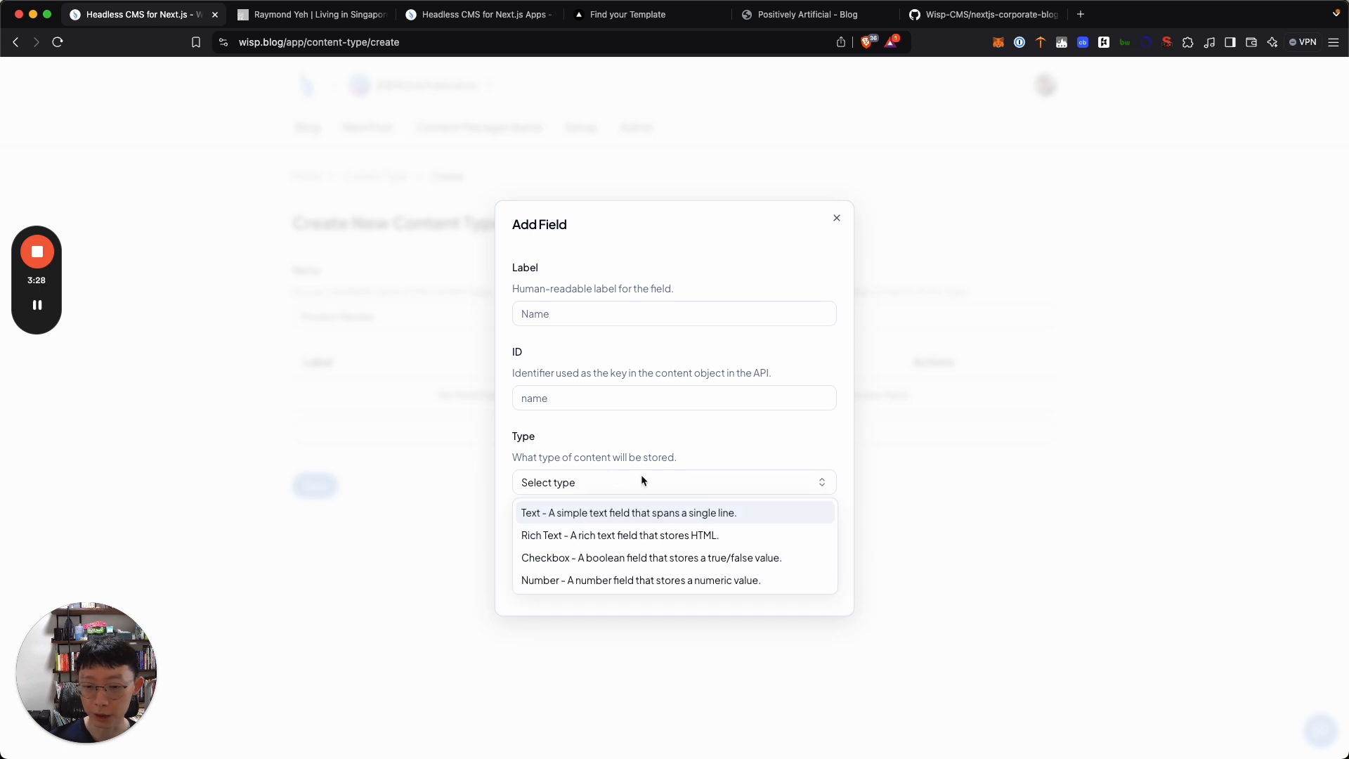
{"action": "left_click", "coordinate": [668, 482]}
{"action": "left_click", "coordinate": [668, 483]}
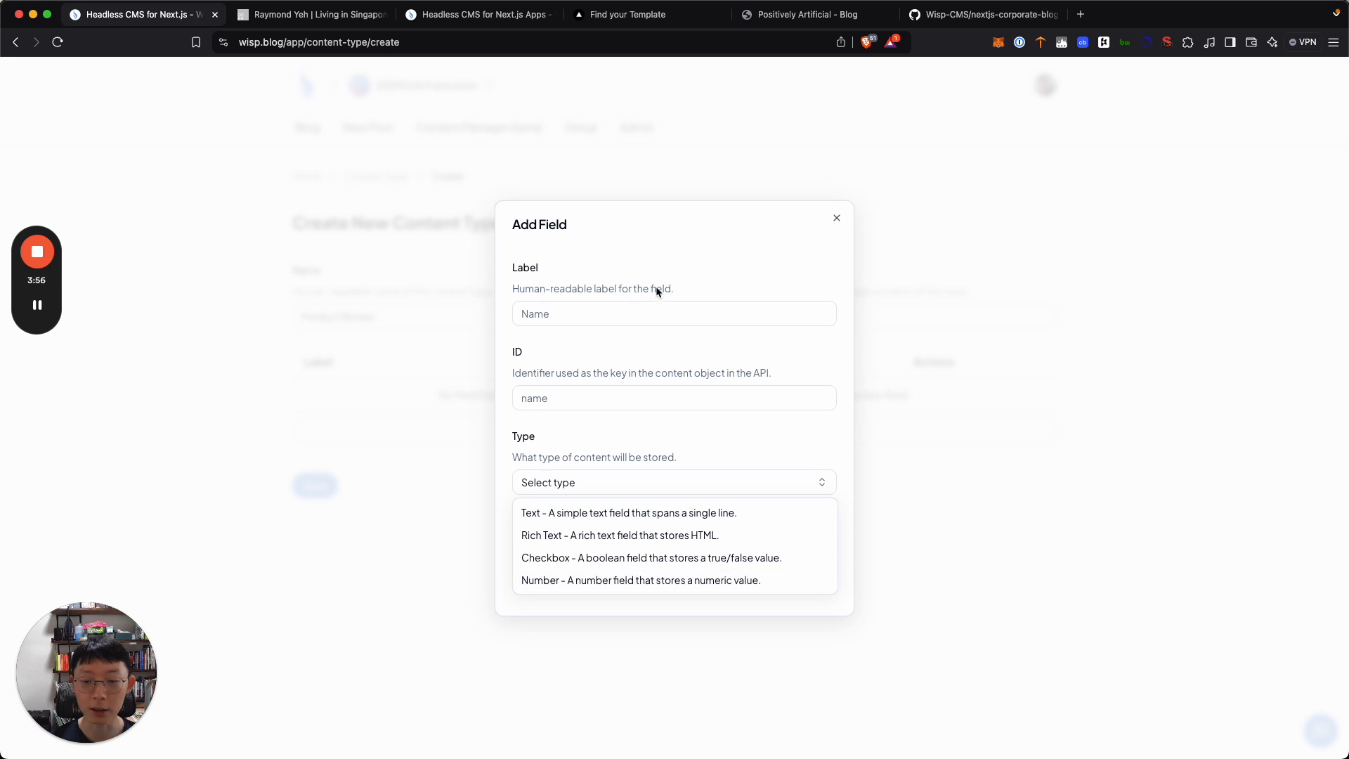
{"action": "left_click", "coordinate": [609, 313]}
{"action": "left_click", "coordinate": [639, 310]}
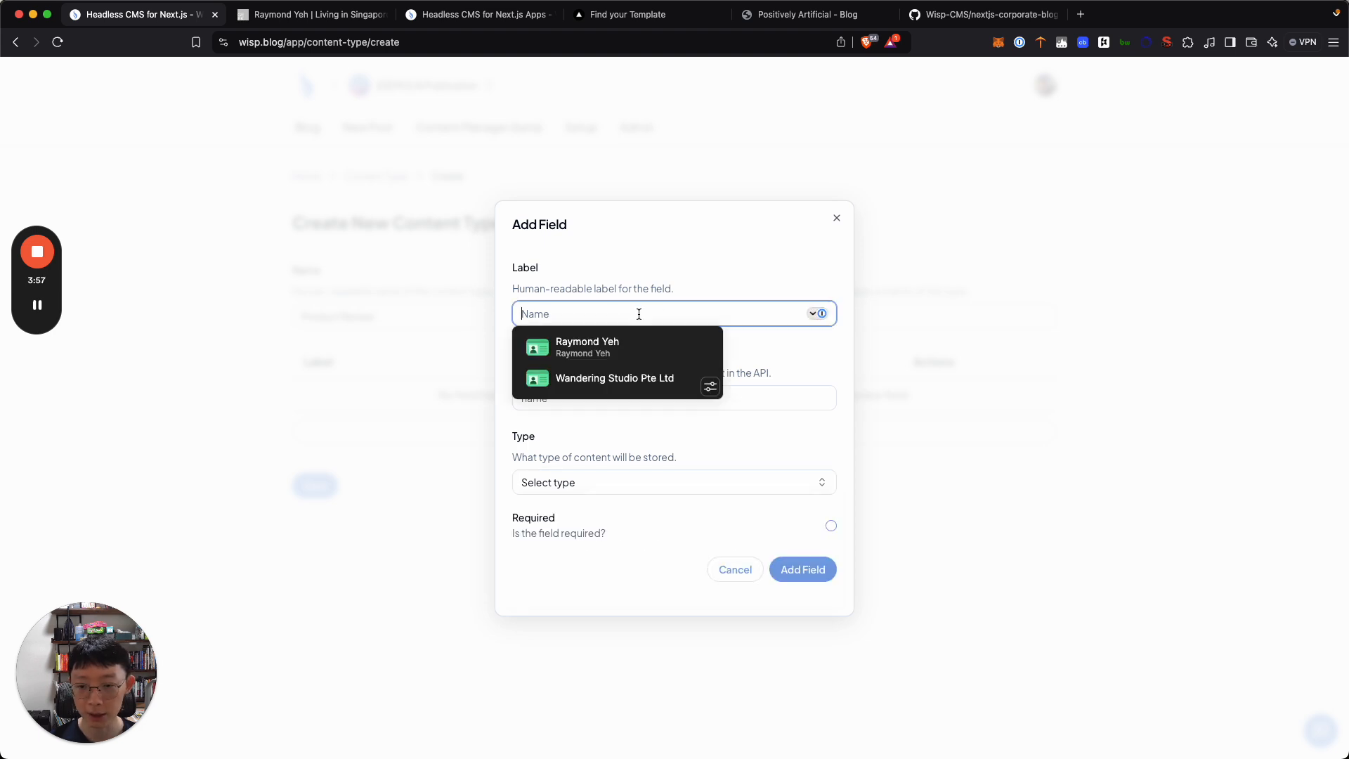
{"action": "left_click", "coordinate": [636, 267]}
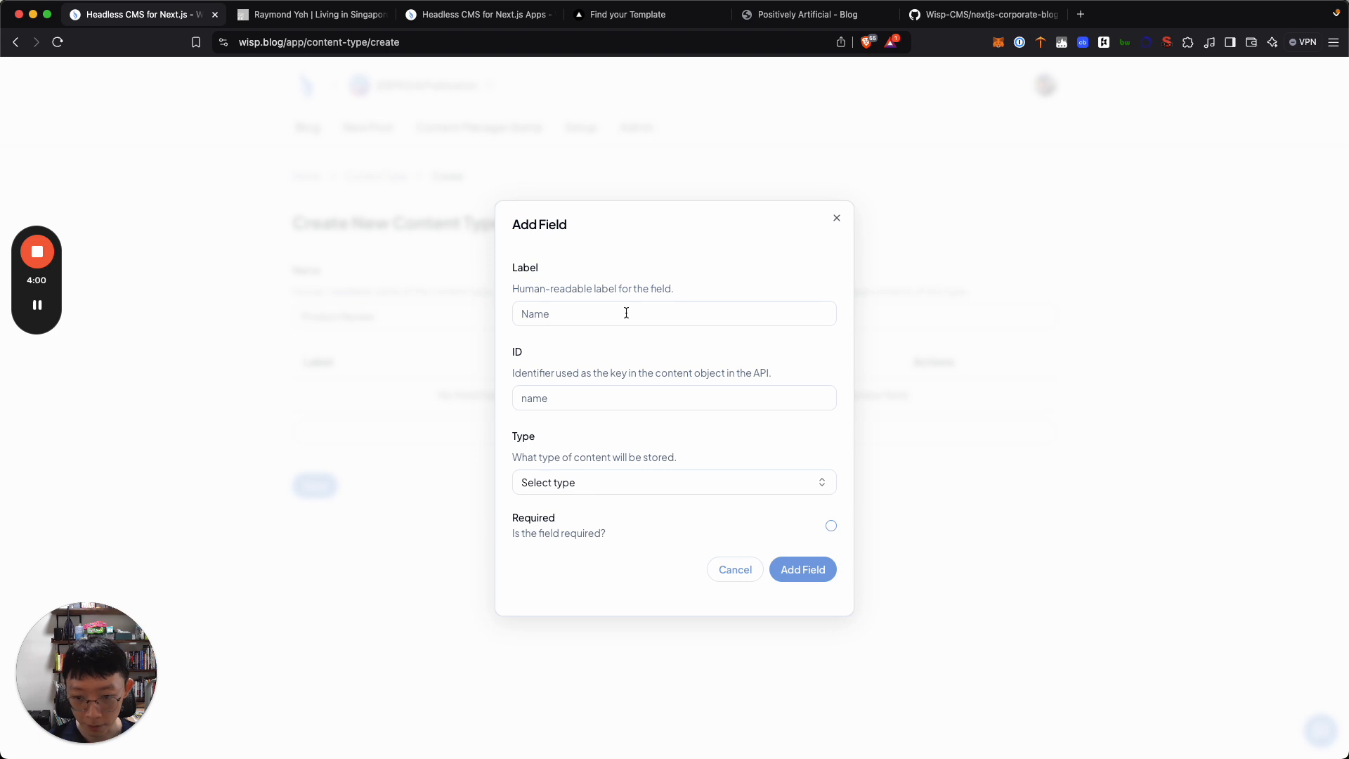
Add a required Text field labelled Product Name with the ID name
{"action": "left_click", "coordinate": [626, 313]}
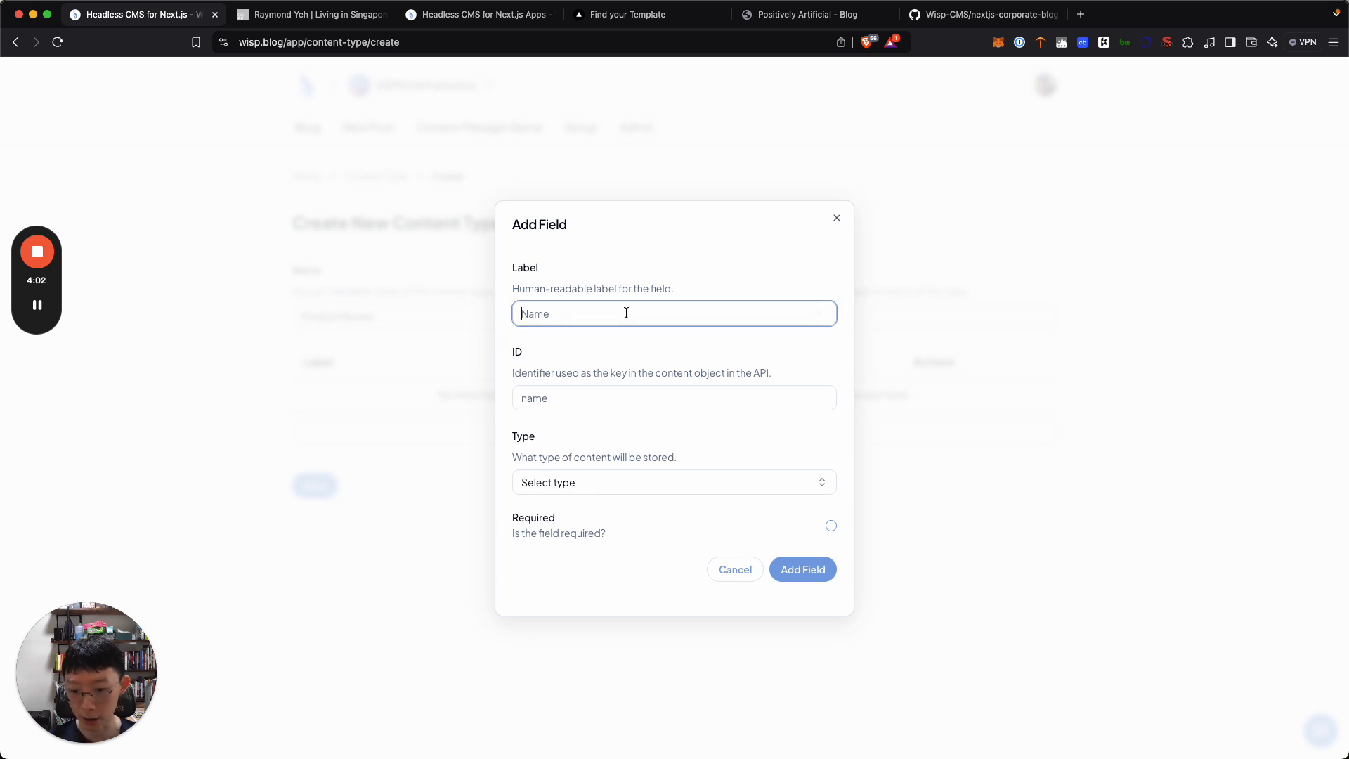
{"action": "type", "text": "Product Name"}
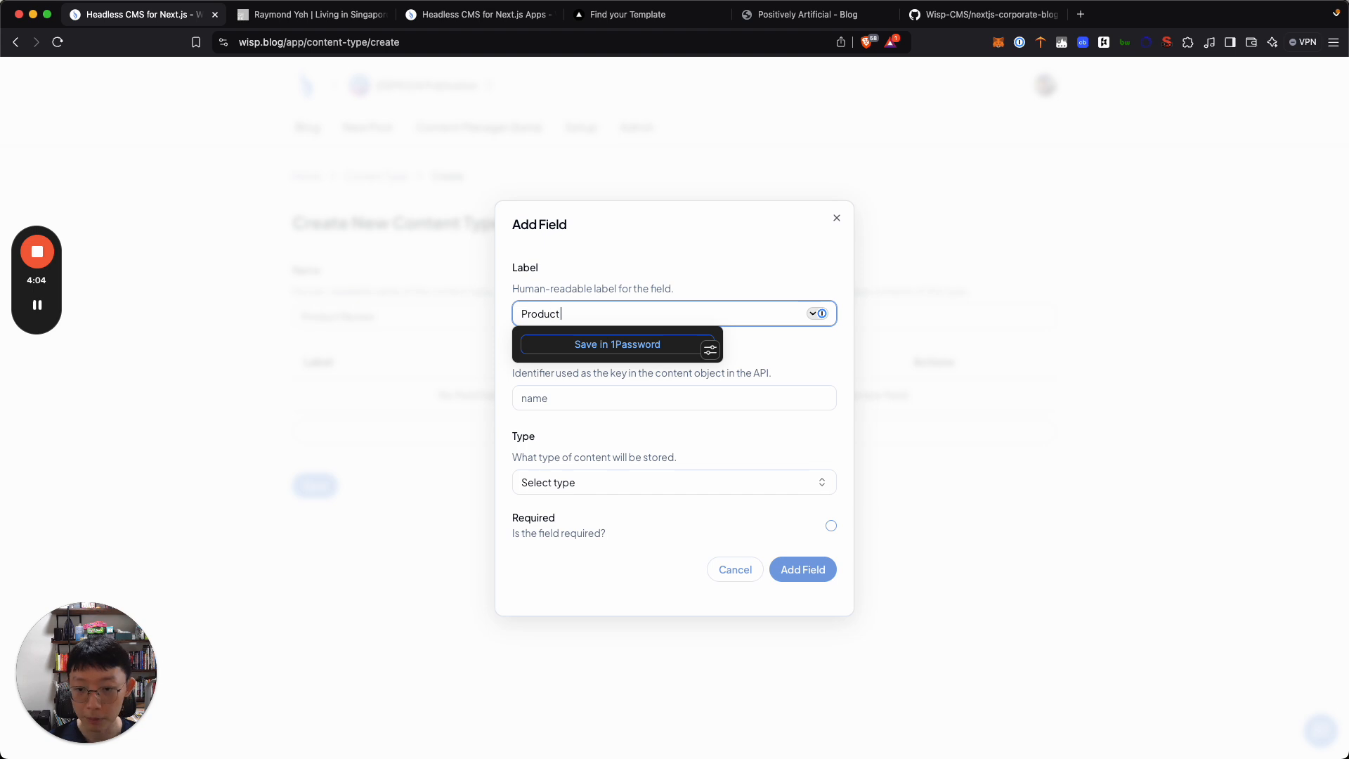
{"action": "key", "text": "Tab"}
{"action": "type", "text": "name"}
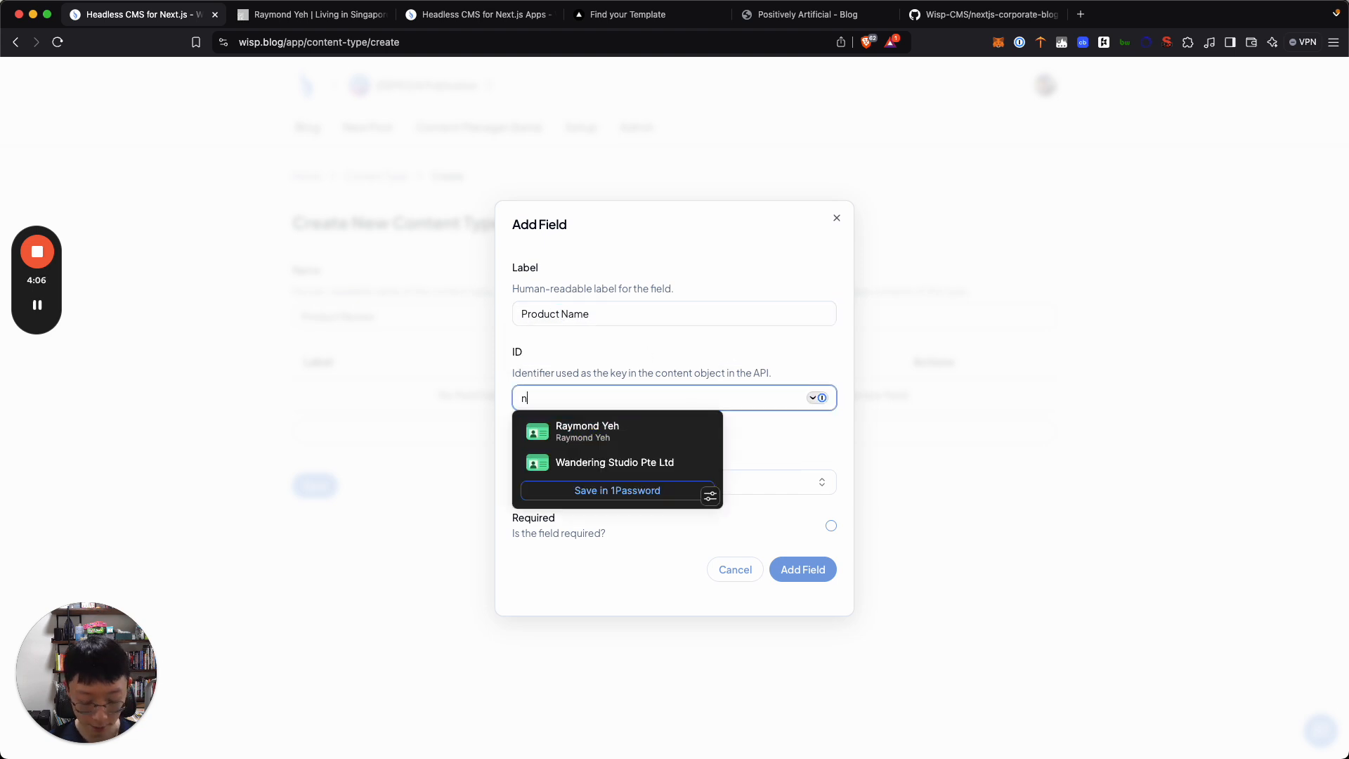
{"action": "left_click", "coordinate": [617, 365]}
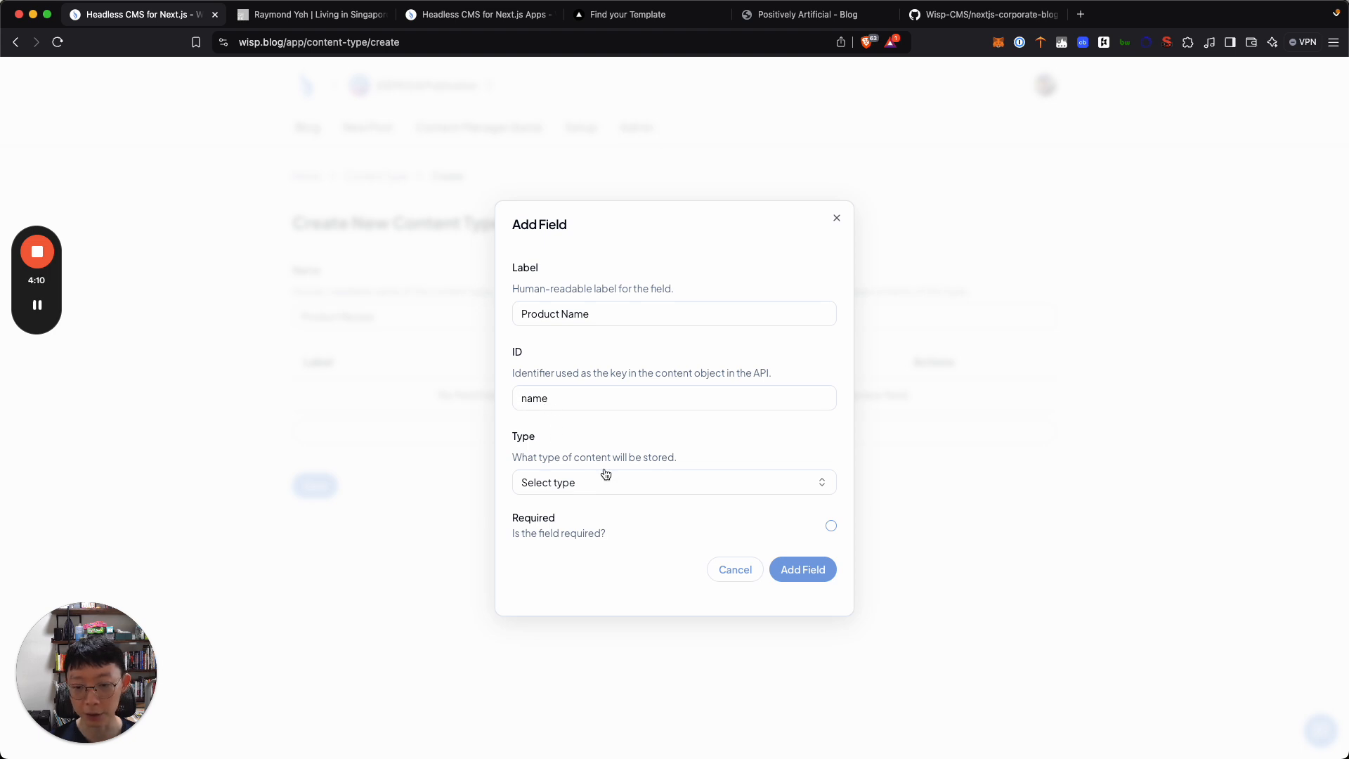
{"action": "left_click", "coordinate": [626, 482]}
{"action": "left_click", "coordinate": [589, 516]}
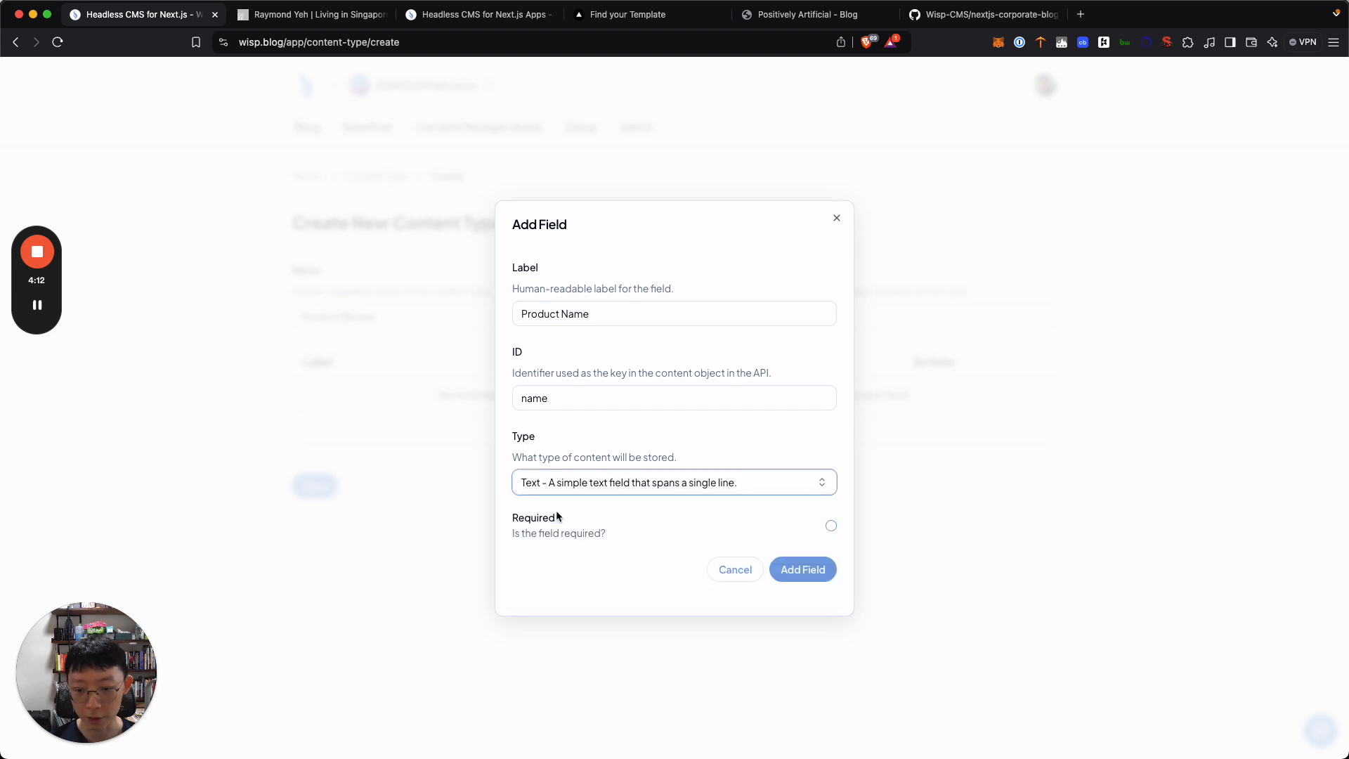
{"action": "left_click", "coordinate": [832, 526]}
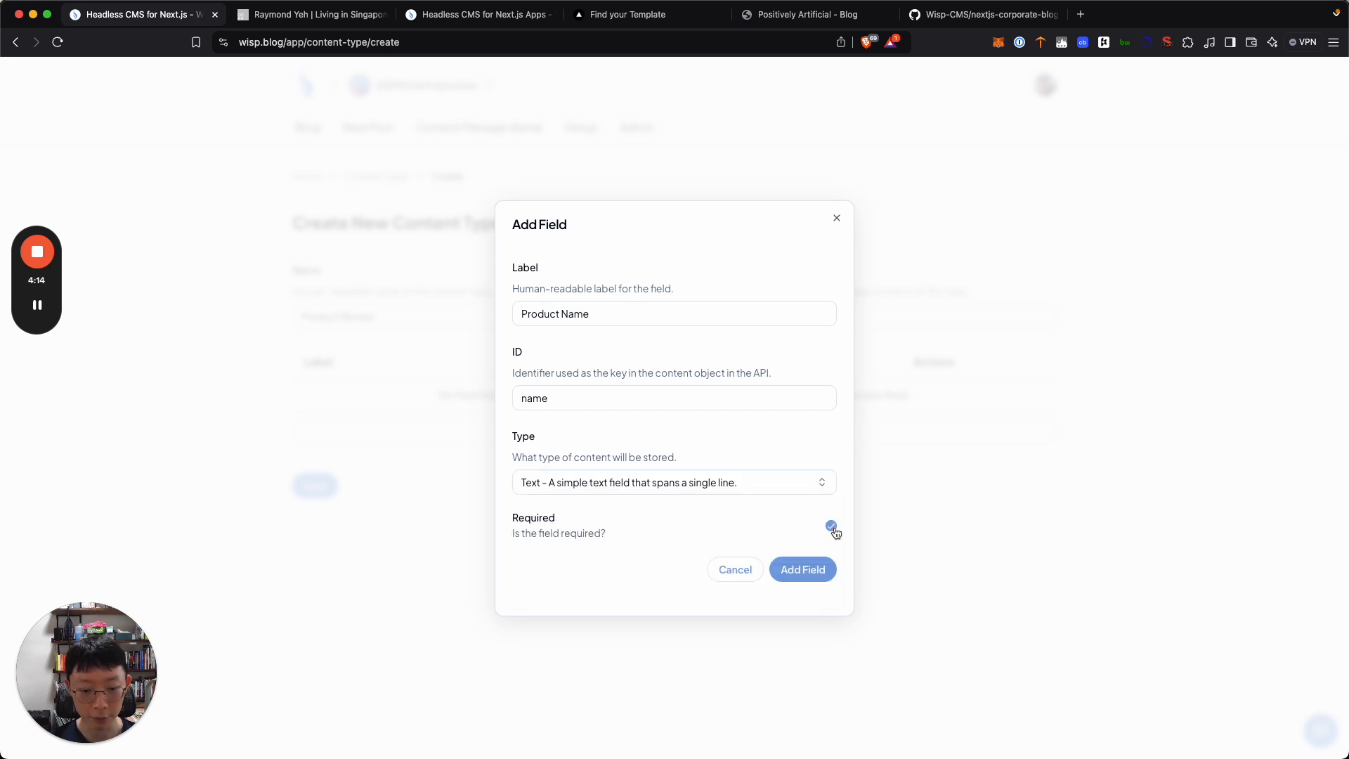
{"action": "left_click", "coordinate": [808, 569]}
Add a Rich Text field labelled Review with the ID review
{"action": "left_click", "coordinate": [513, 441]}
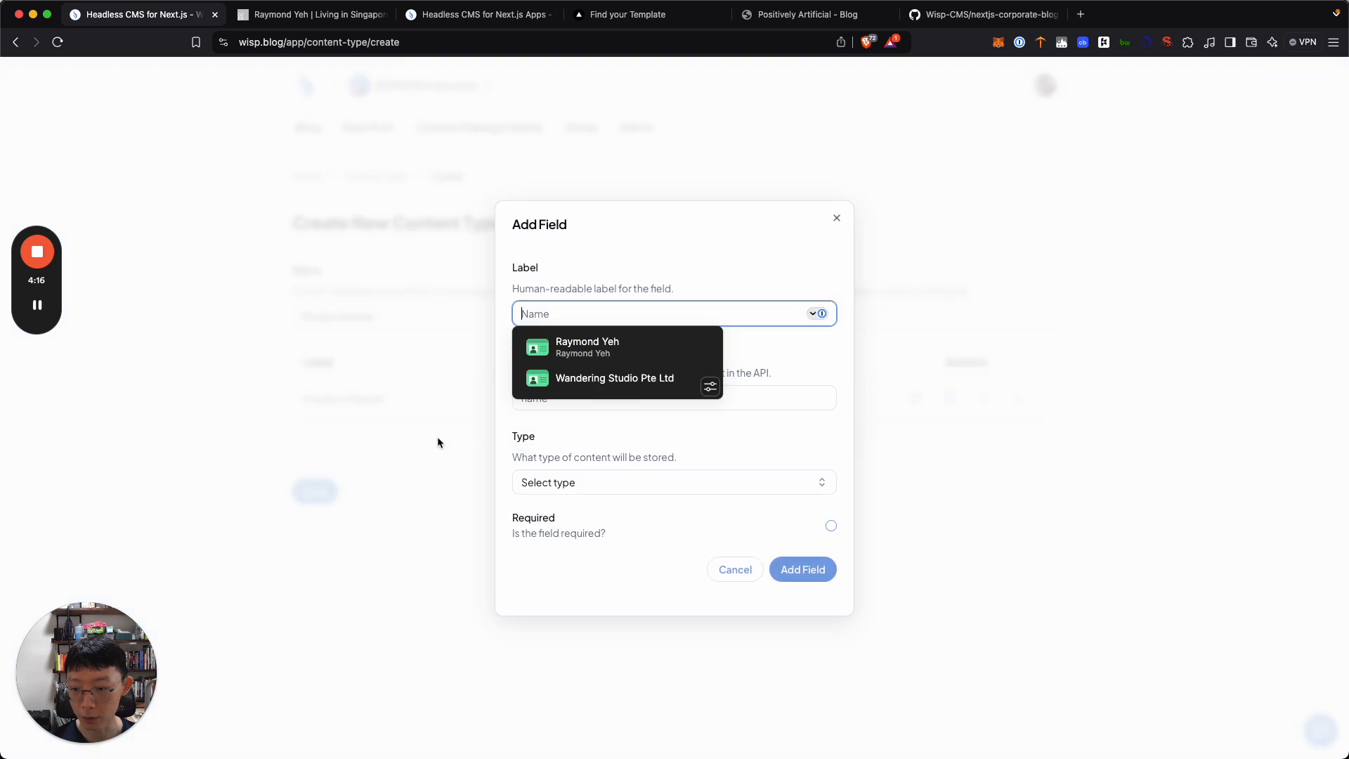
{"action": "type", "text": "R"}
{"action": "key", "text": "BackSpace"}
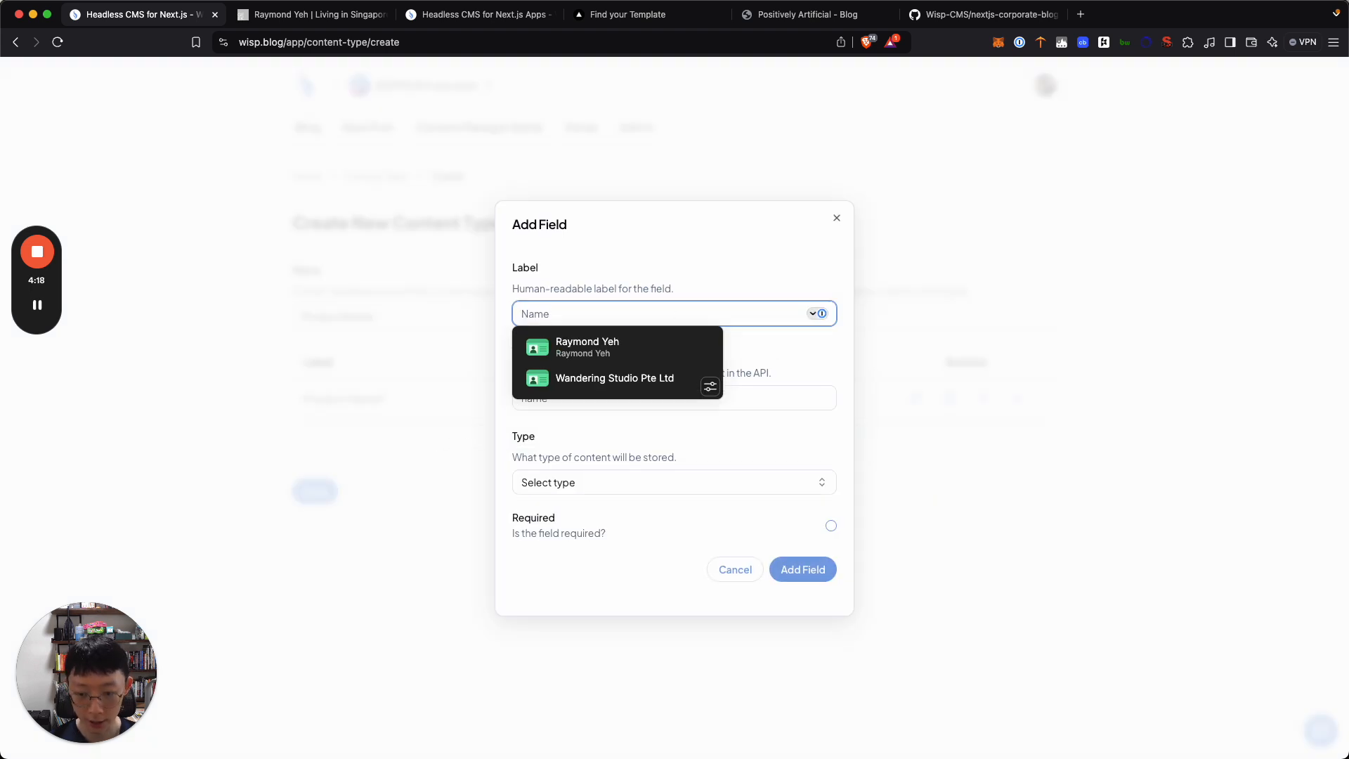
{"action": "type", "text": "Review"}
{"action": "key", "text": "alt+BackSpace"}
{"action": "type", "text": "C"}
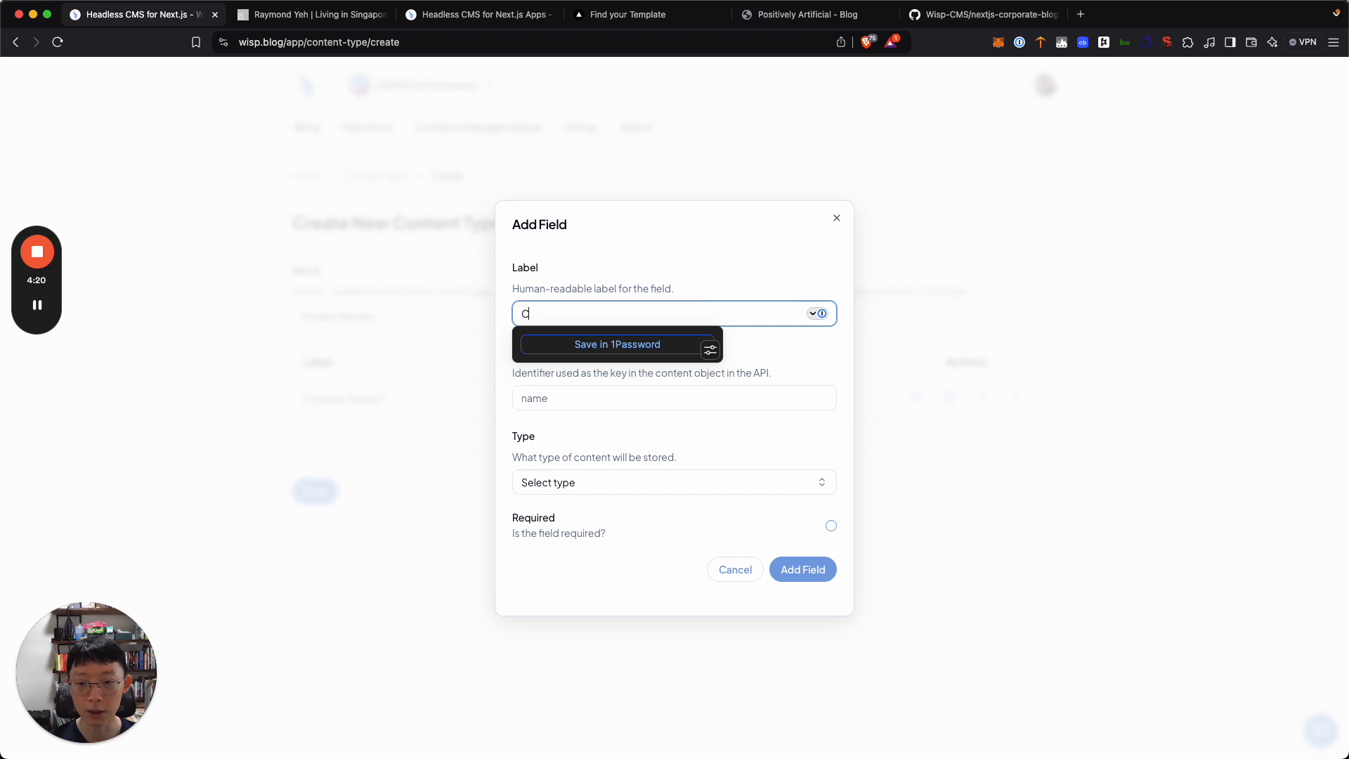
{"action": "key", "text": "BackSpace"}
{"action": "type", "text": "Review"}
{"action": "key", "text": "Tab"}
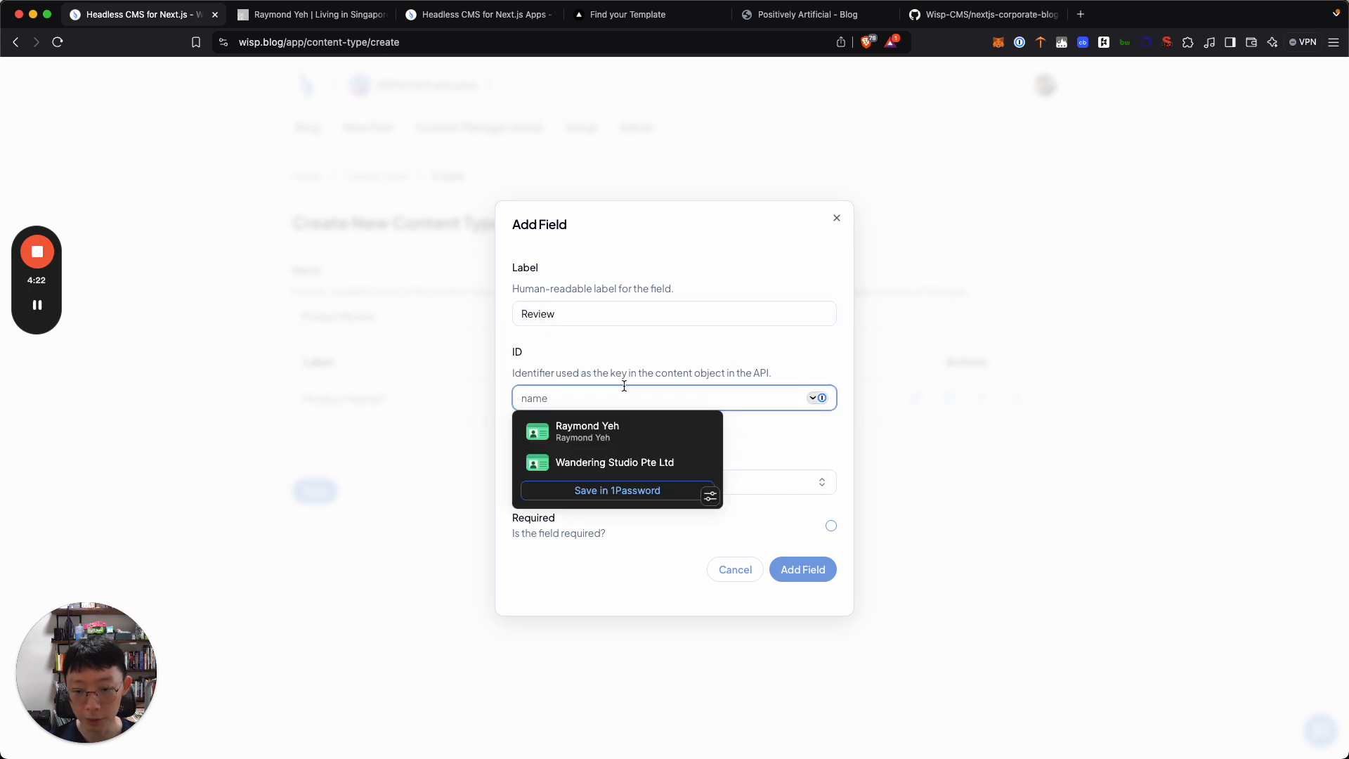
{"action": "type", "text": "review"}
{"action": "key", "text": "Tab"}
{"action": "left_click", "coordinate": [638, 482]}
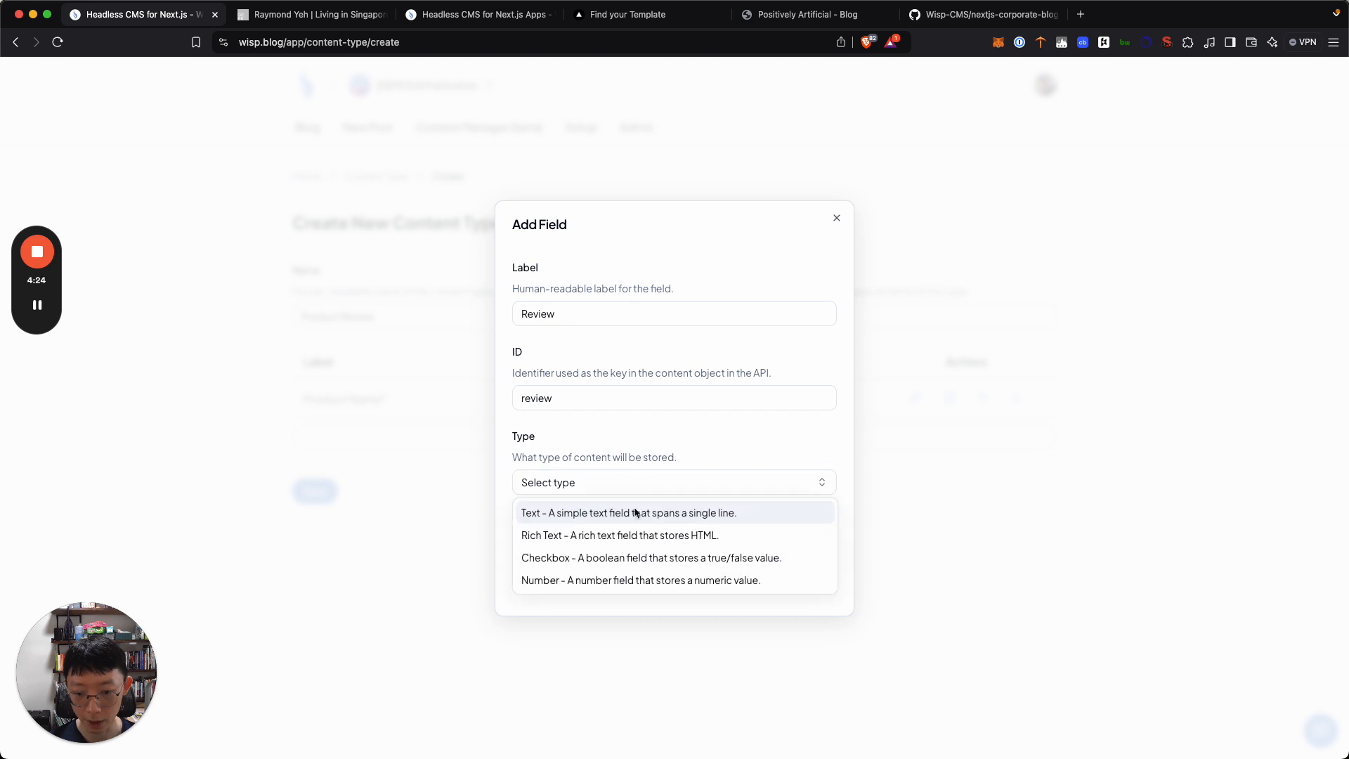
{"action": "left_click", "coordinate": [628, 536]}
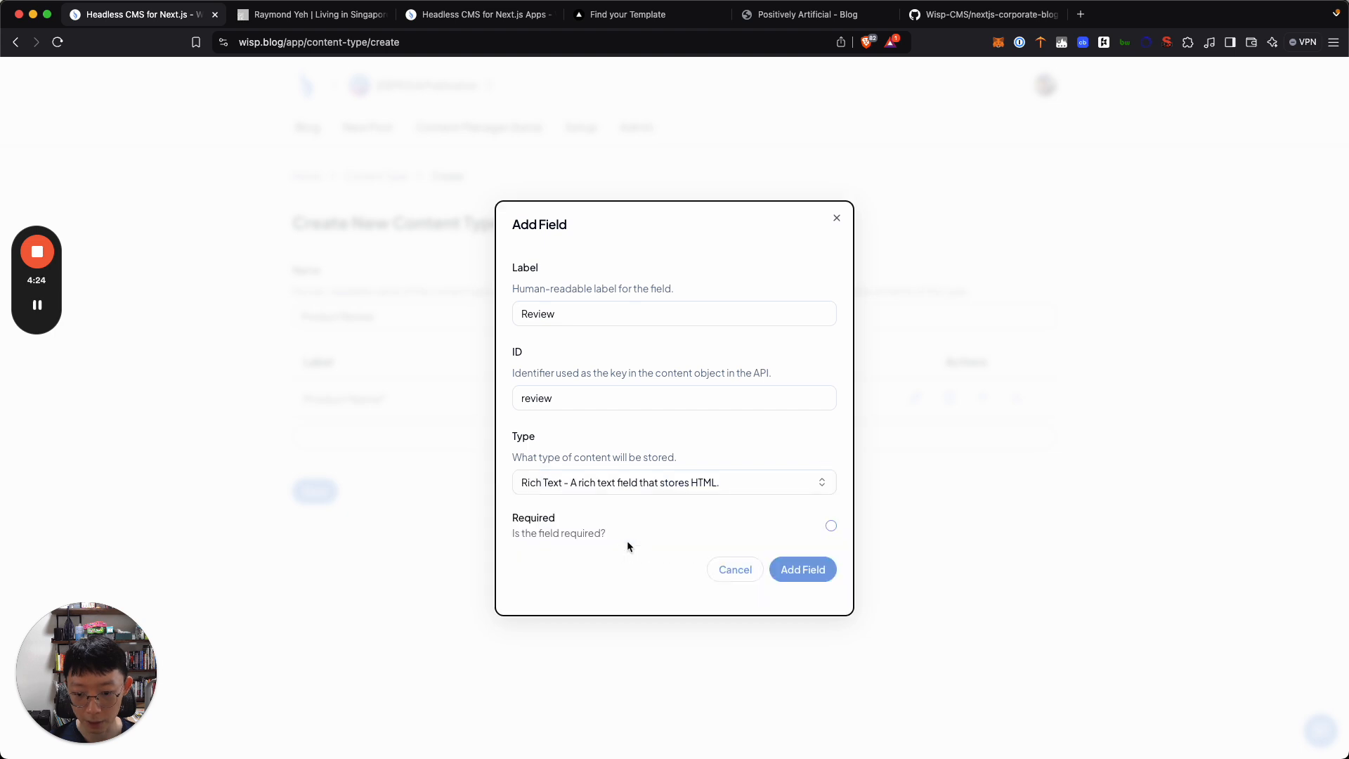
{"action": "left_click", "coordinate": [823, 569]}
Add a Number field labelled Rating with the ID rating
{"action": "left_click", "coordinate": [634, 477]}
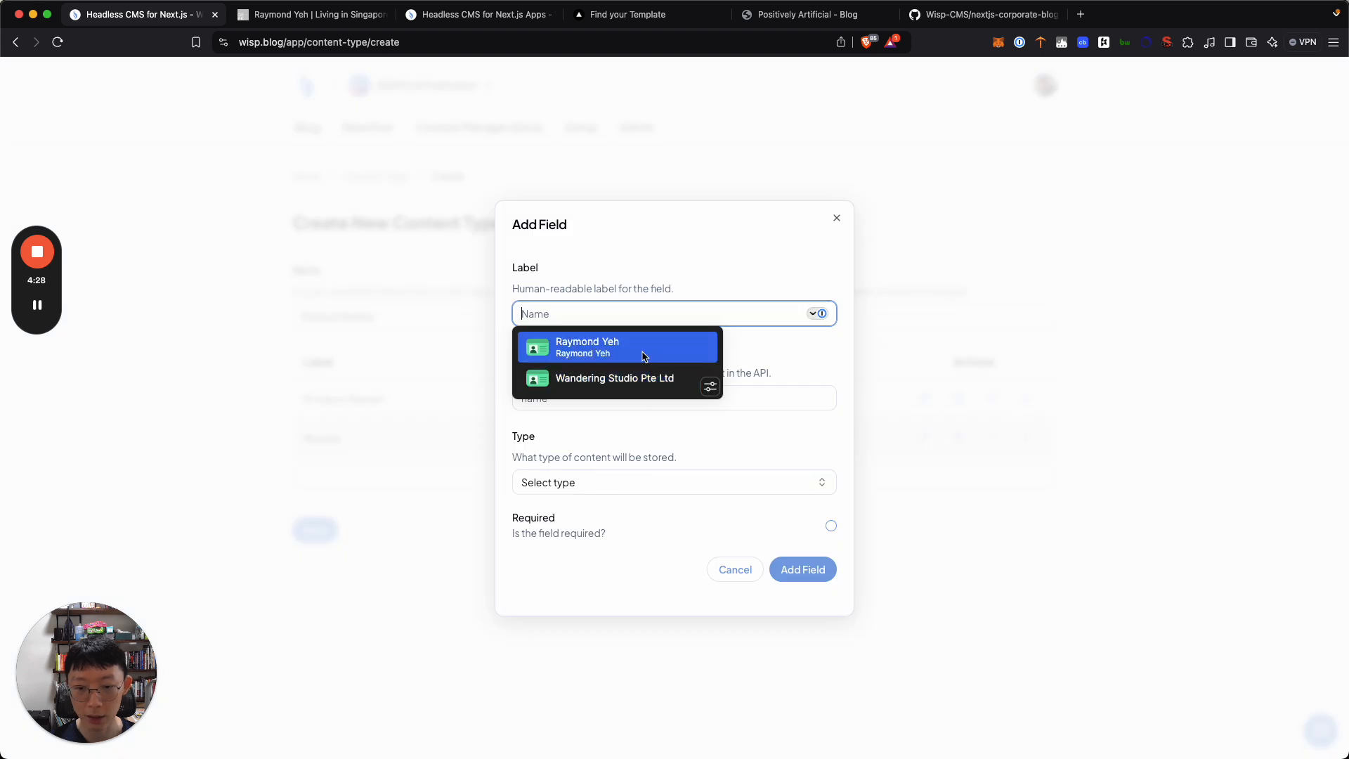
{"action": "type", "text": "Rating"}
{"action": "key", "text": "Tab"}
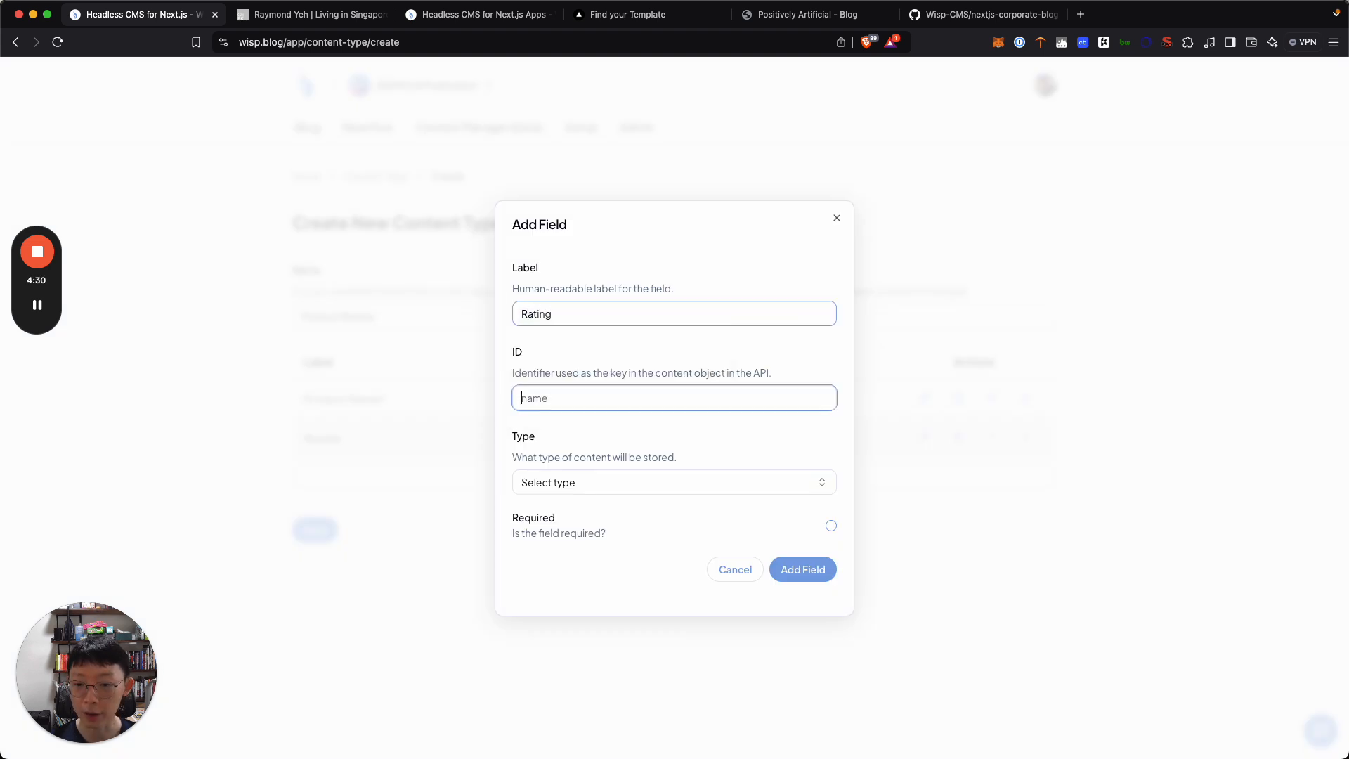
{"action": "type", "text": "rating"}
{"action": "key", "text": "Tab"}
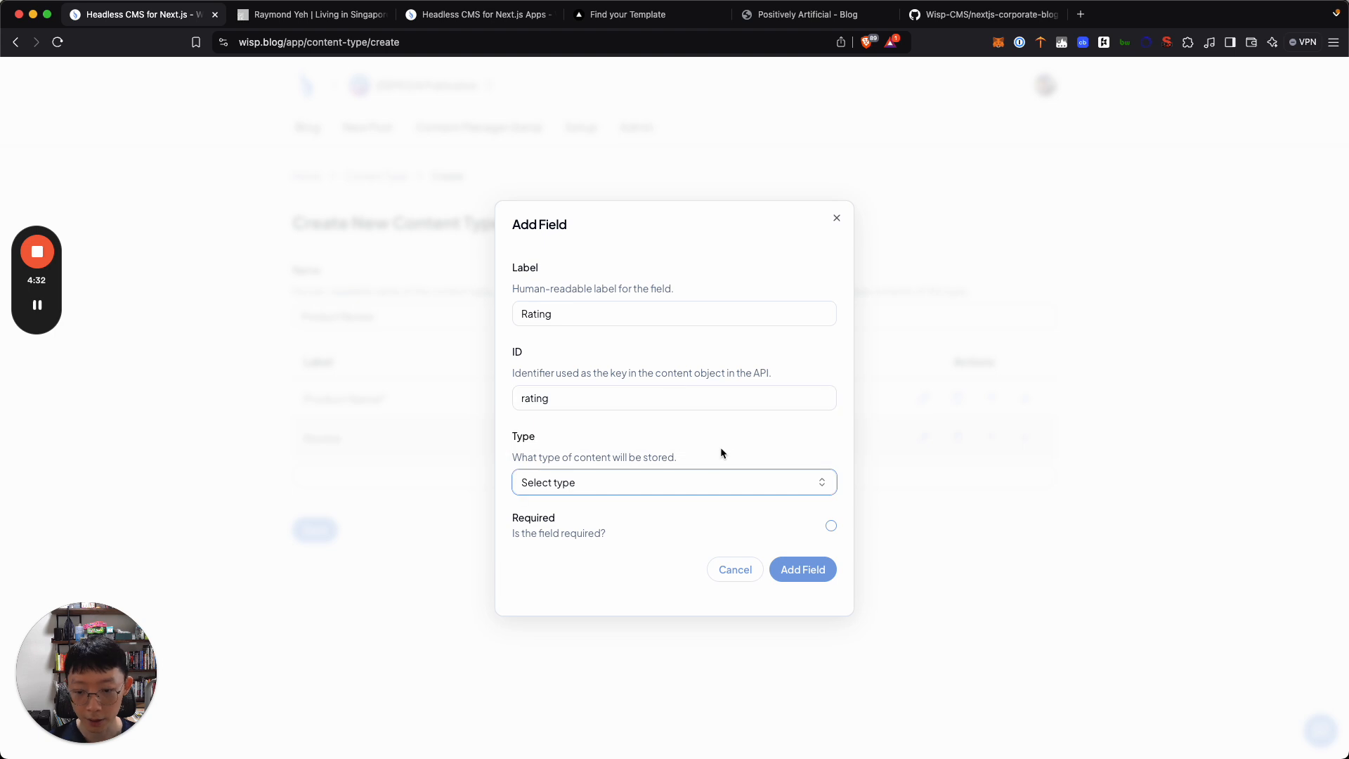
{"action": "left_click", "coordinate": [685, 480]}
{"action": "left_click", "coordinate": [631, 581]}
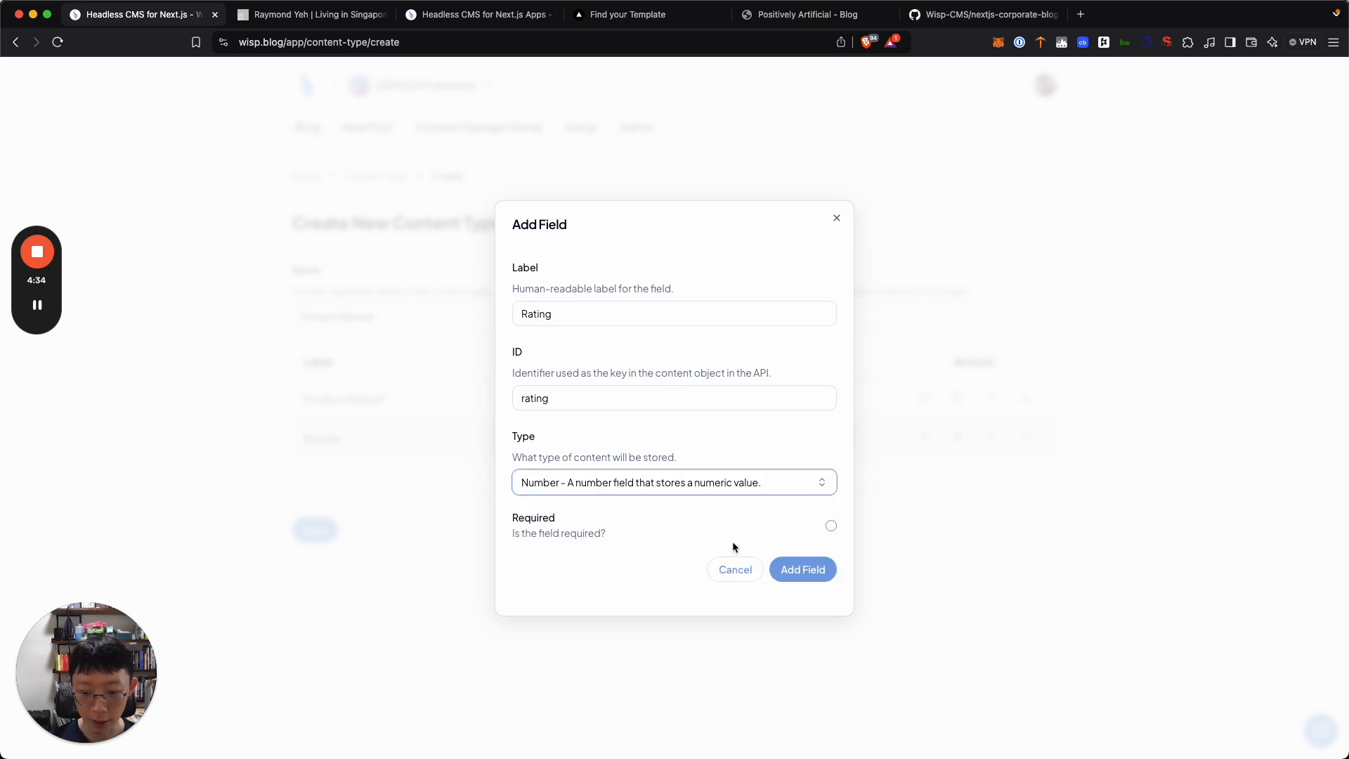
{"action": "left_click", "coordinate": [692, 505]}
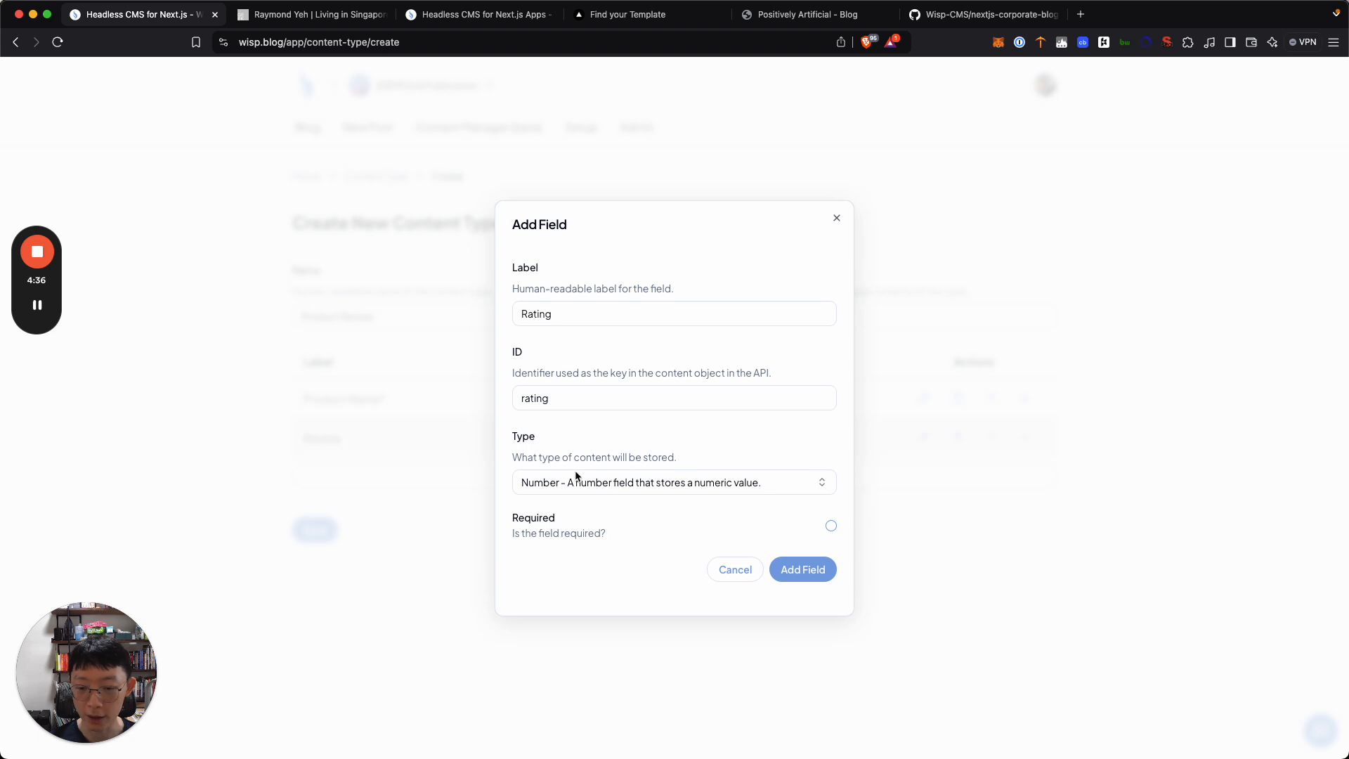
{"action": "left_click", "coordinate": [819, 570]}
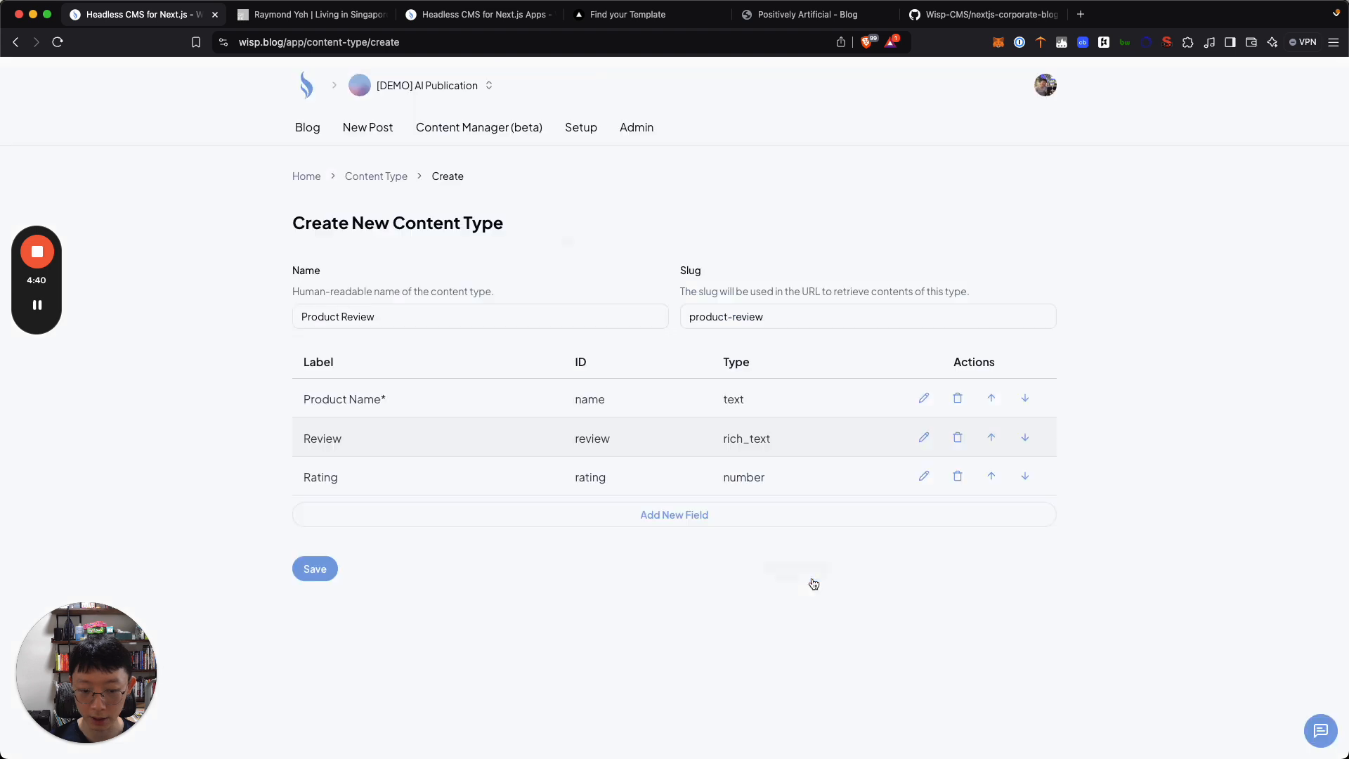
Make the Rating field required and move it above Review, saving the content type
{"action": "left_click", "coordinate": [925, 477]}
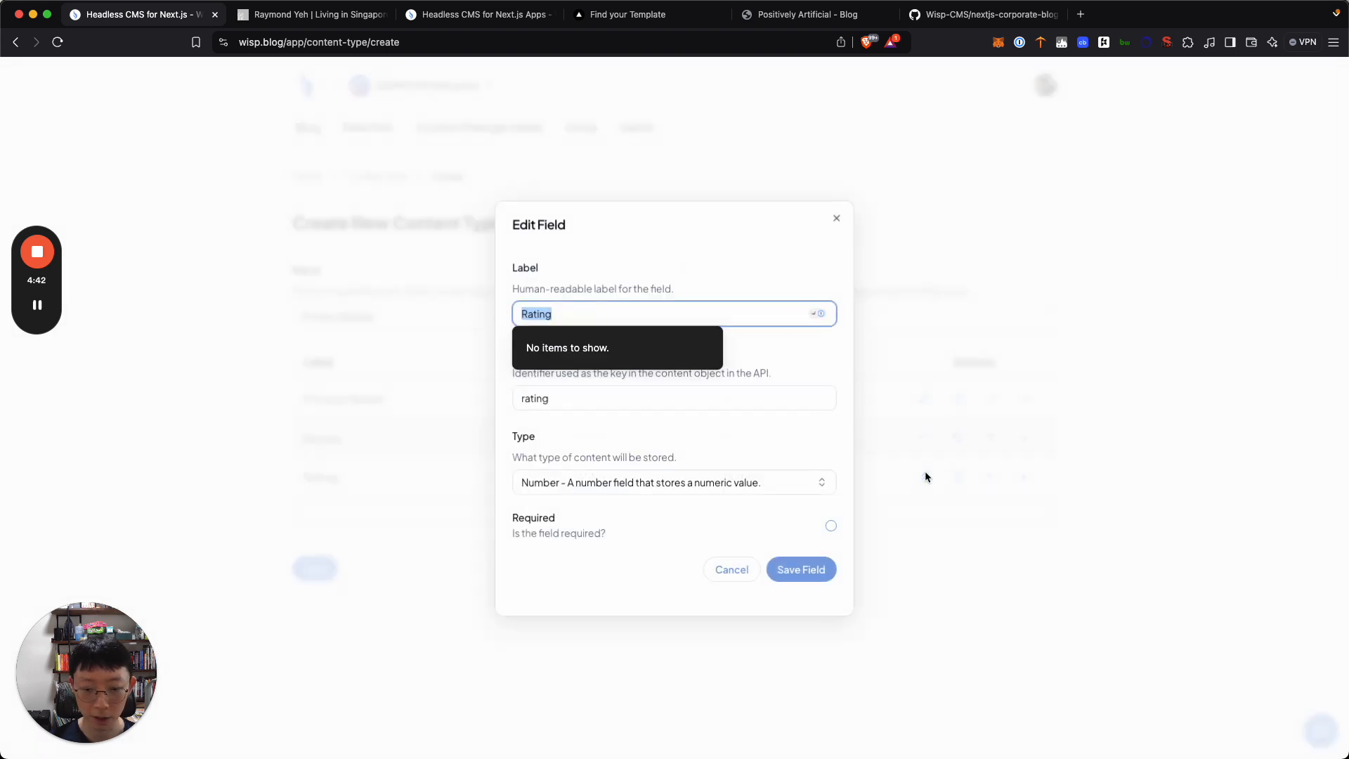
{"action": "left_click", "coordinate": [830, 526]}
{"action": "left_click", "coordinate": [827, 572]}
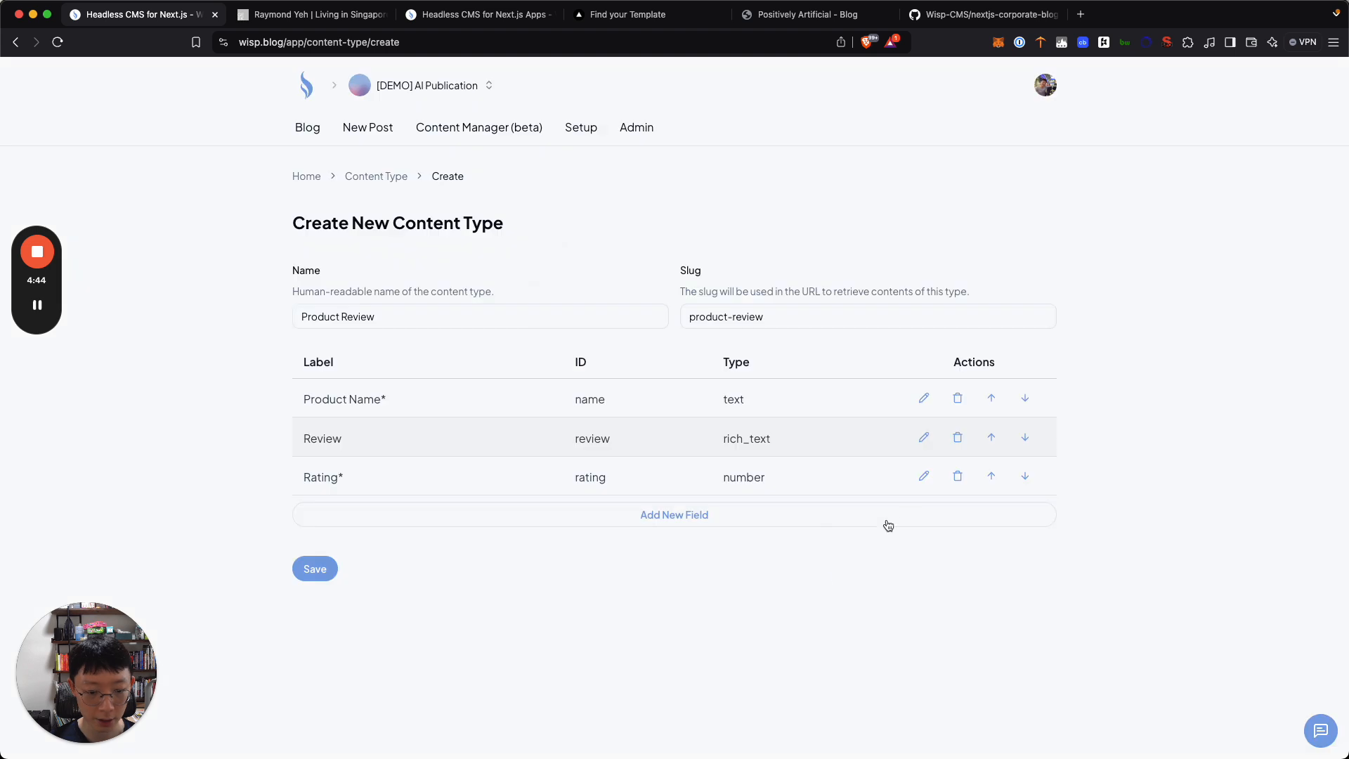
{"action": "left_click", "coordinate": [991, 477]}
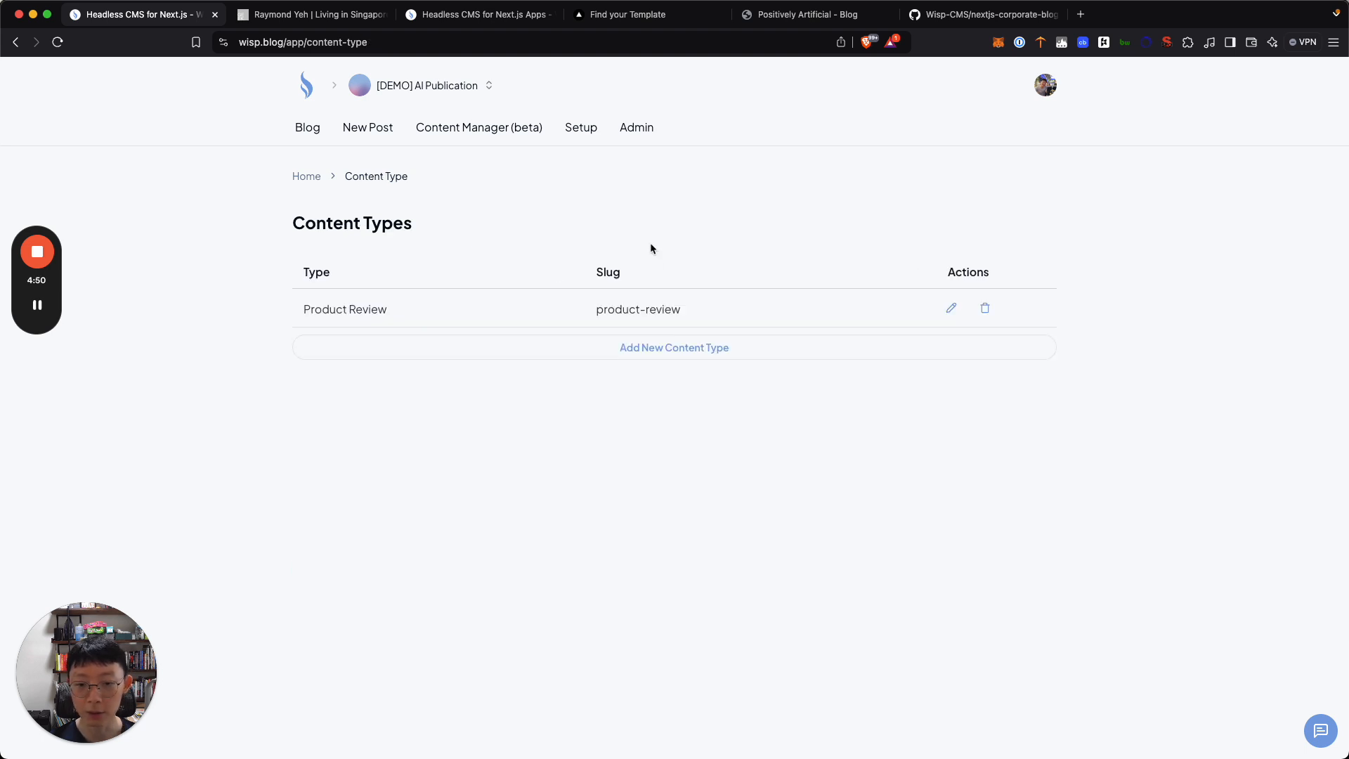
Start a new Product Review entry in the content manager with product name Wisp CMS and rating 5
{"action": "left_click", "coordinate": [495, 131]}
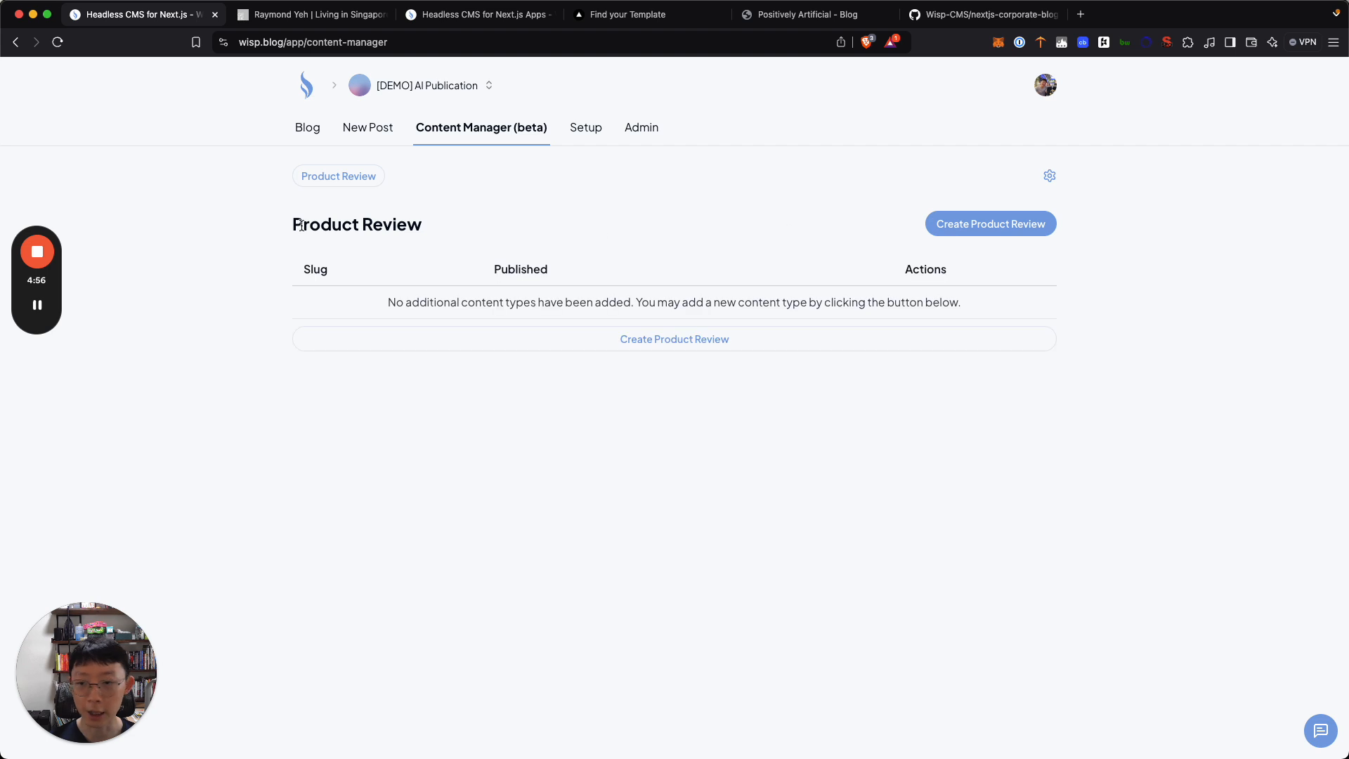
{"action": "left_click", "coordinate": [983, 224]}
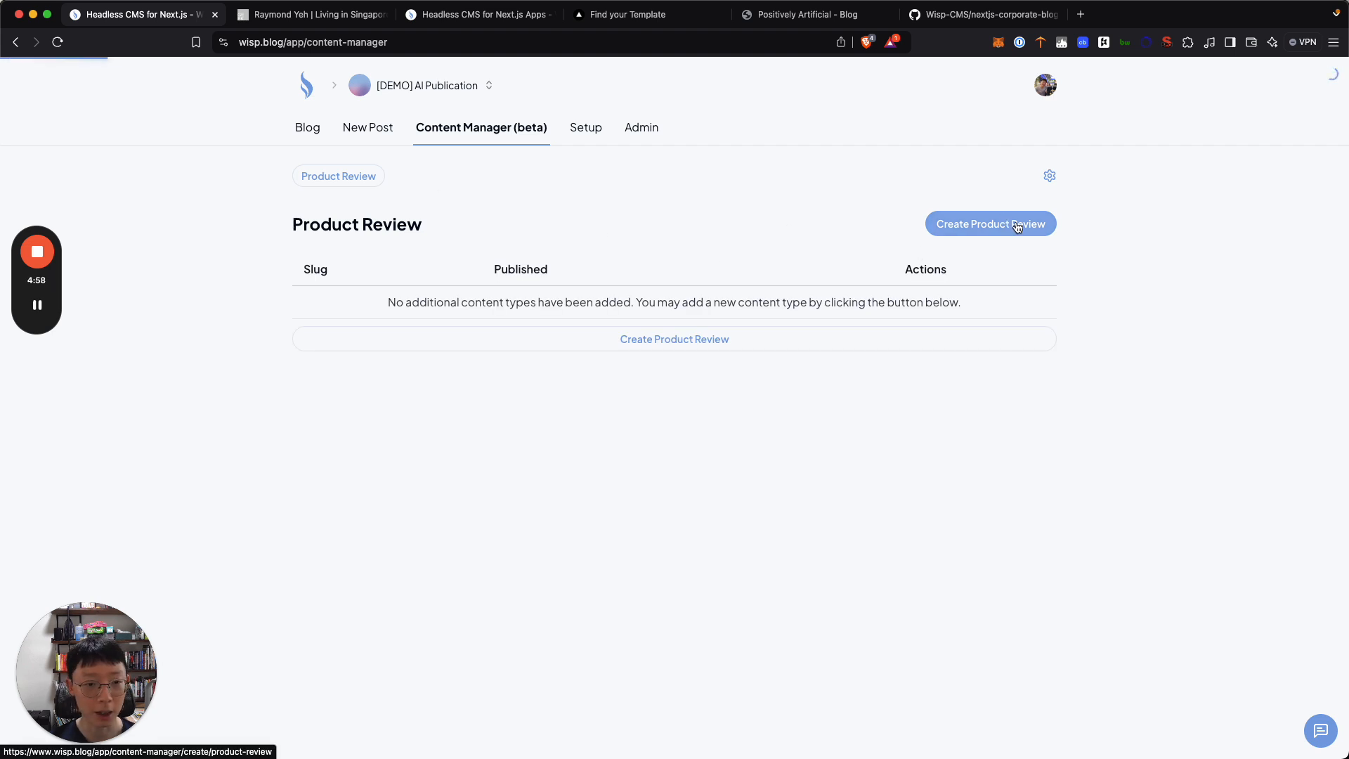
{"action": "left_click", "coordinate": [716, 299]}
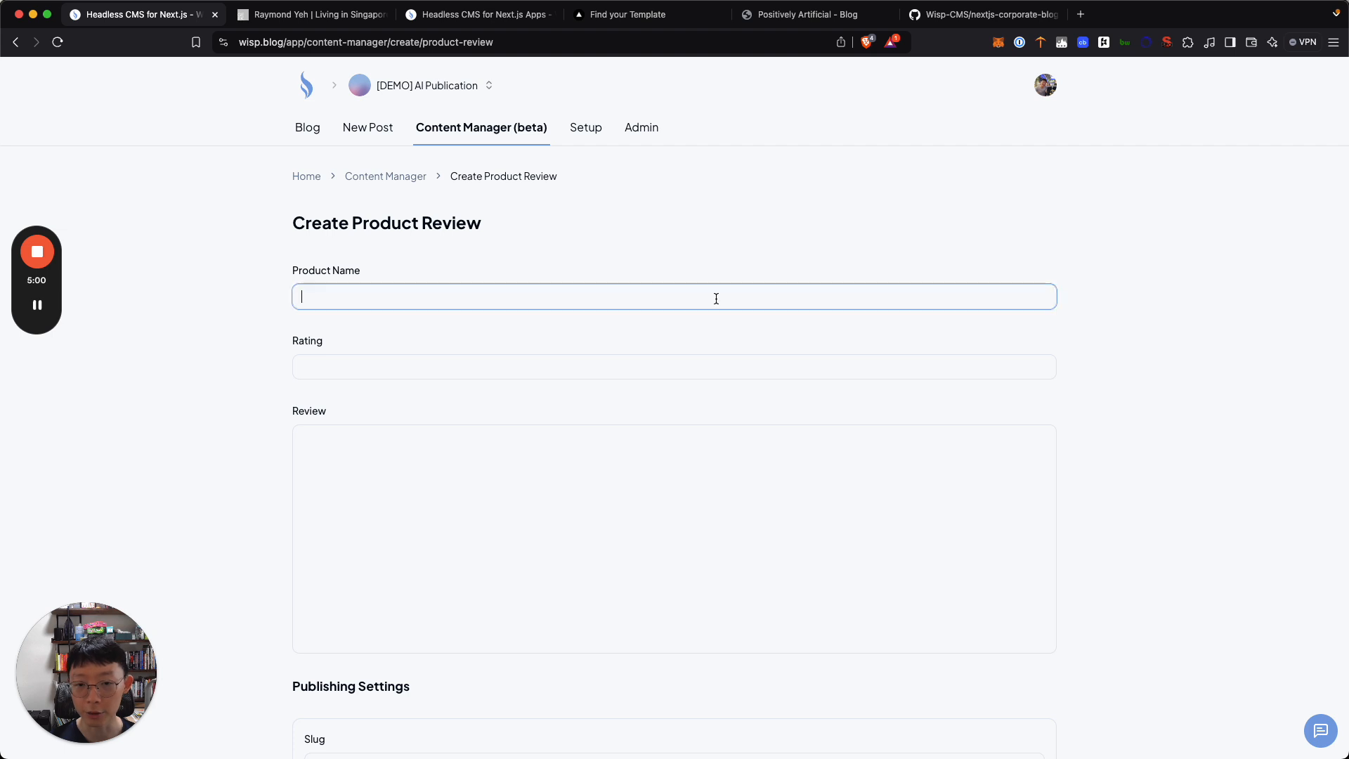
{"action": "type", "text": "W"}
{"action": "key", "text": "BackSpace"}
{"action": "type", "text": "Wi"}
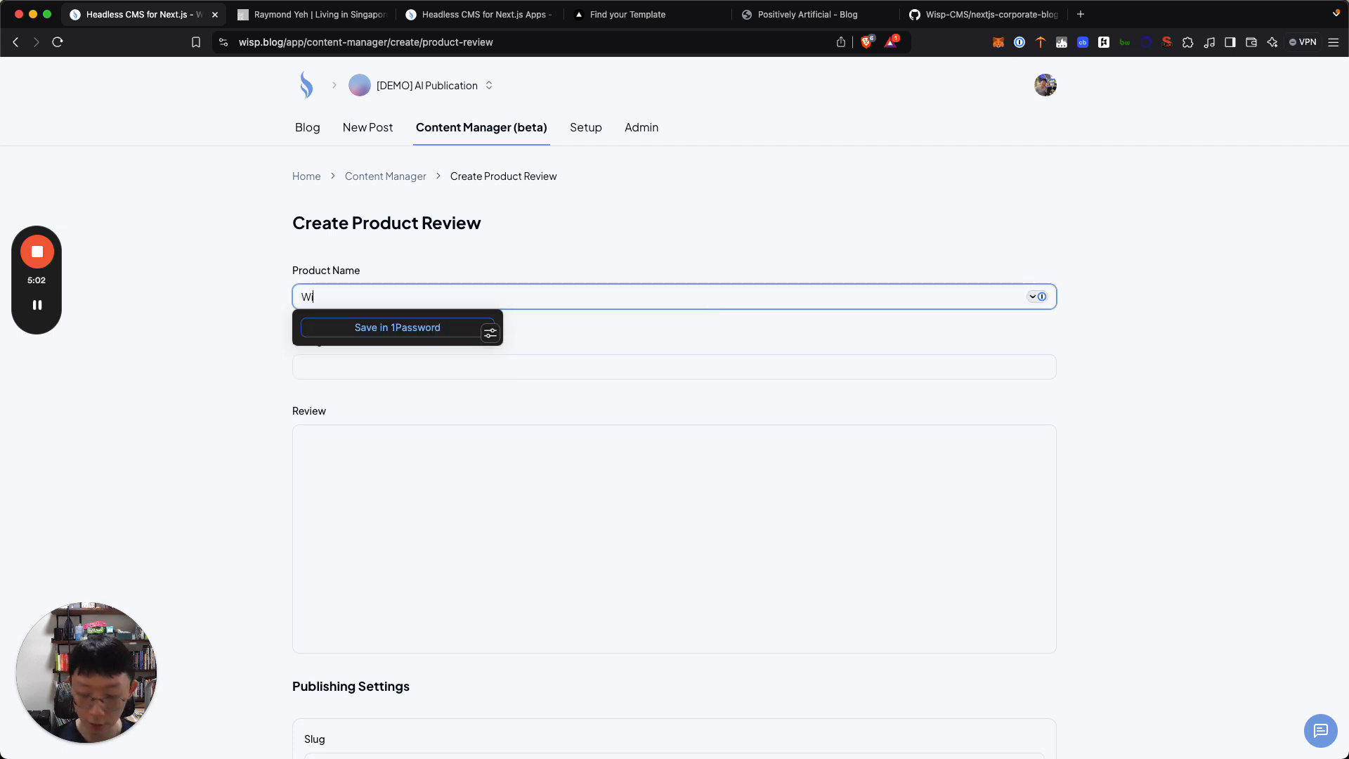
{"action": "type", "text": "sp CMS"}
{"action": "key", "text": "Tab"}
{"action": "scroll", "coordinate": [739, 340], "scroll_direction": "down", "scroll_amount": 1}
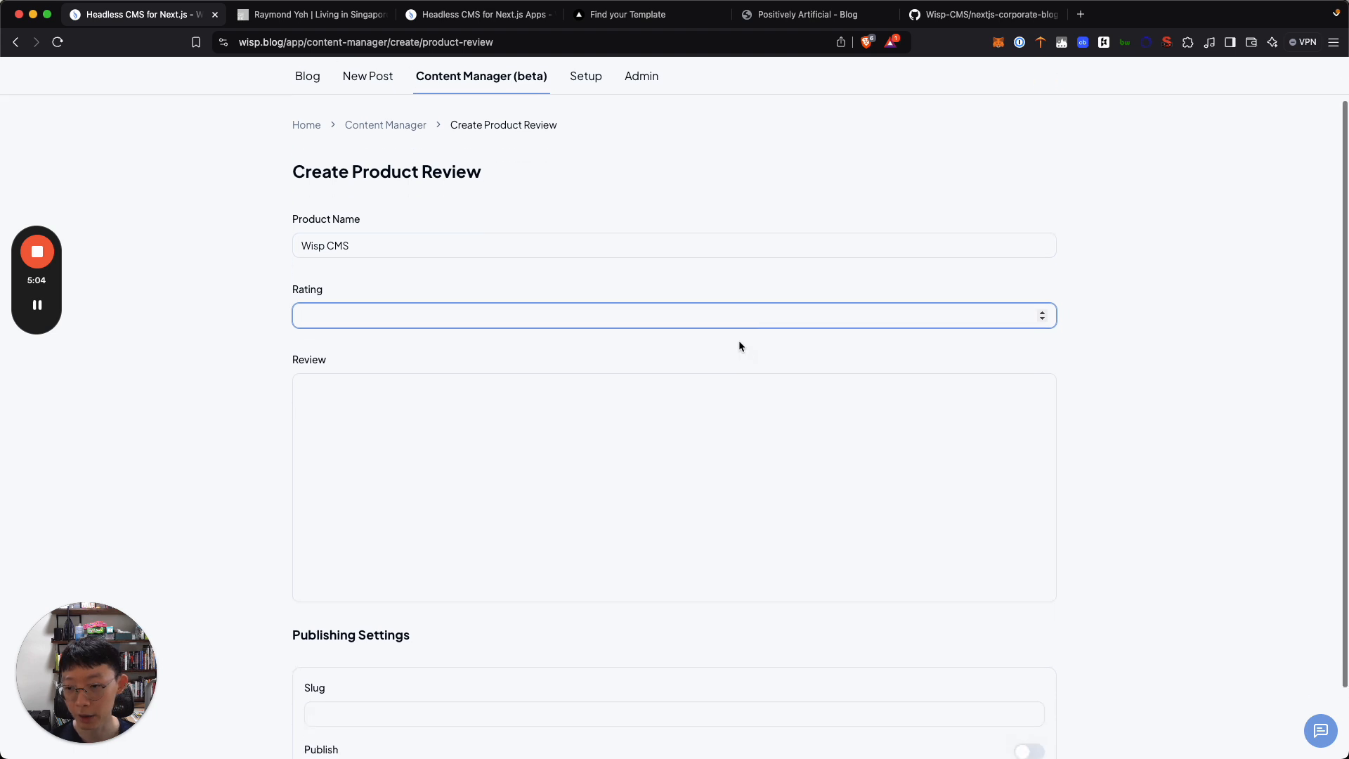
{"action": "type", "text": "5"}
{"action": "key", "text": "Tab"}
Write an "Introduction" heading in the Review field, followed by the lines "blad blah blah.." and "..."
{"action": "scroll", "coordinate": [771, 382], "scroll_direction": "down", "scroll_amount": 2}
{"action": "type", "text": "# "}
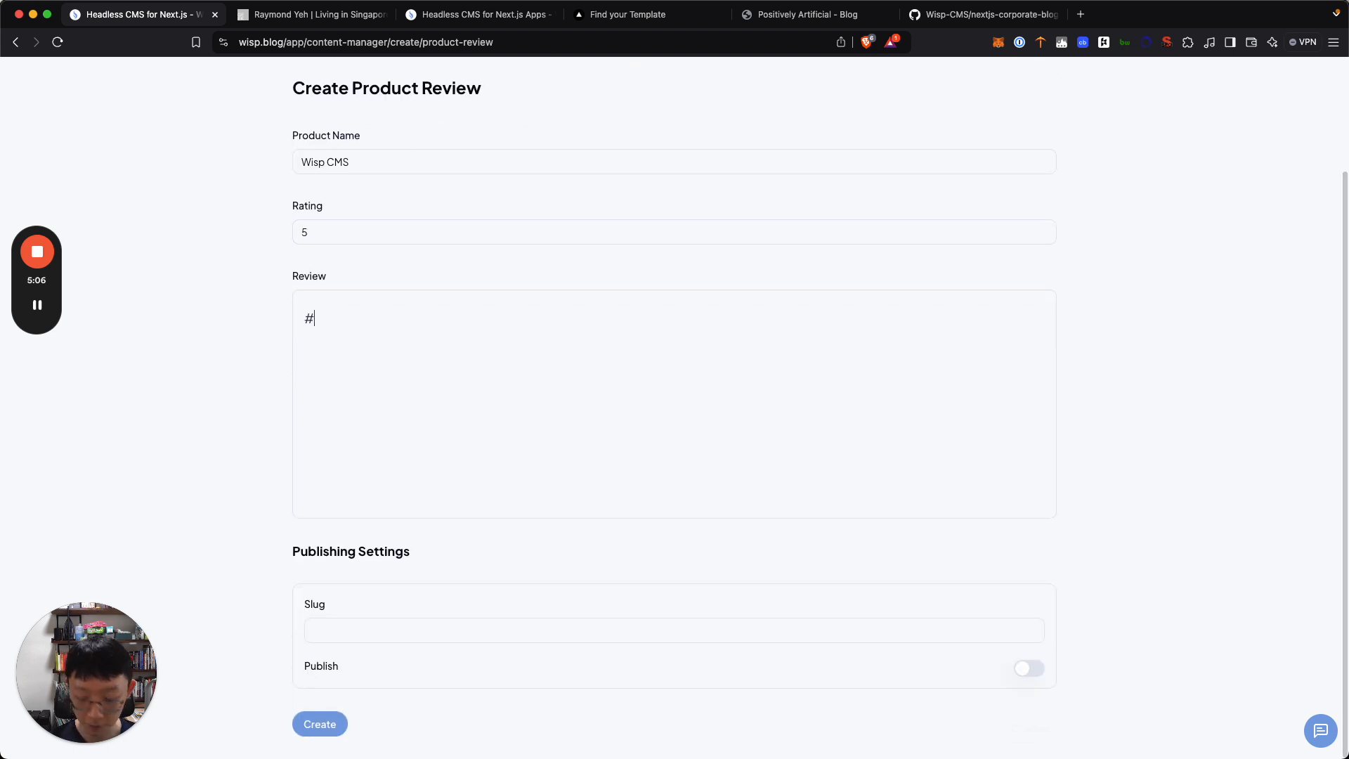
{"action": "type", "text": "asdkjn"}
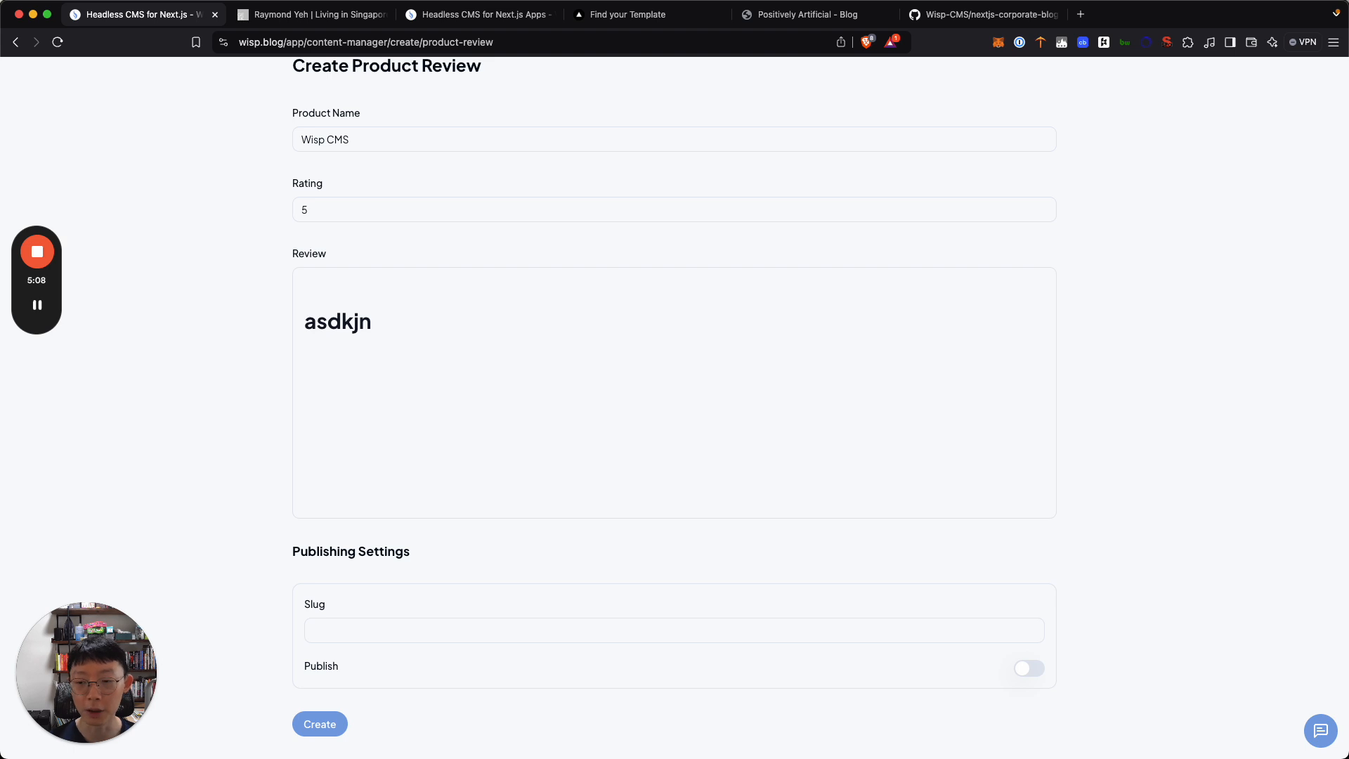
{"action": "key", "text": "alt+BackSpace"}
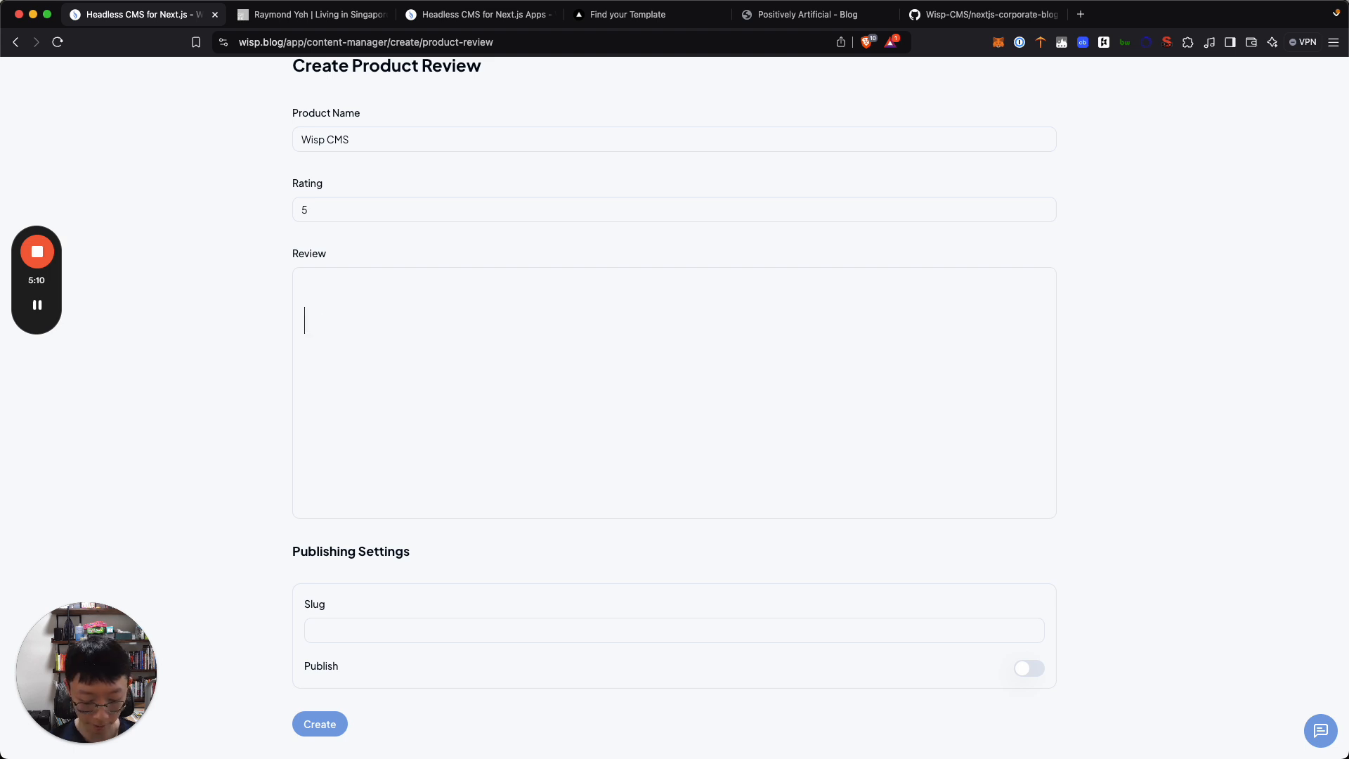
{"action": "type", "text": "Ab"}
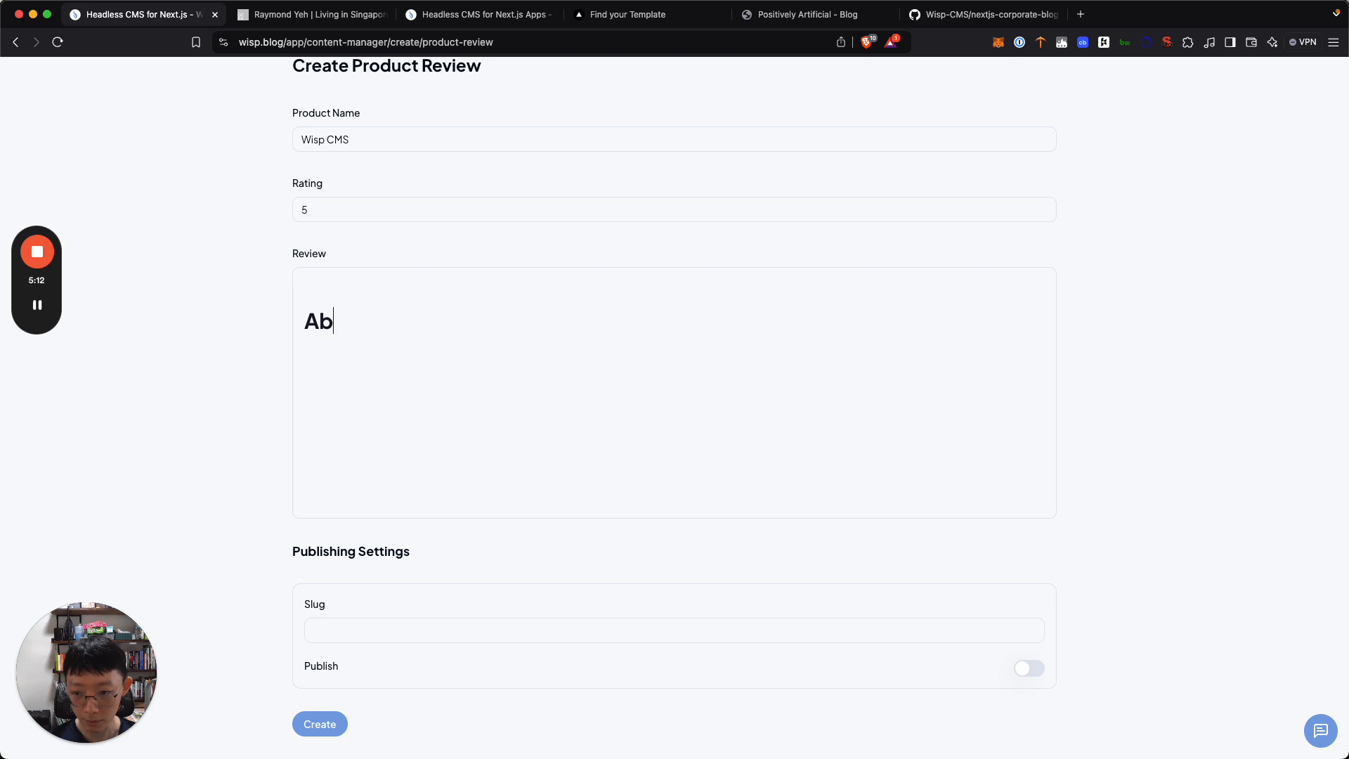
{"action": "key", "text": "alt+BackSpace"}
{"action": "type", "text": "Int"}
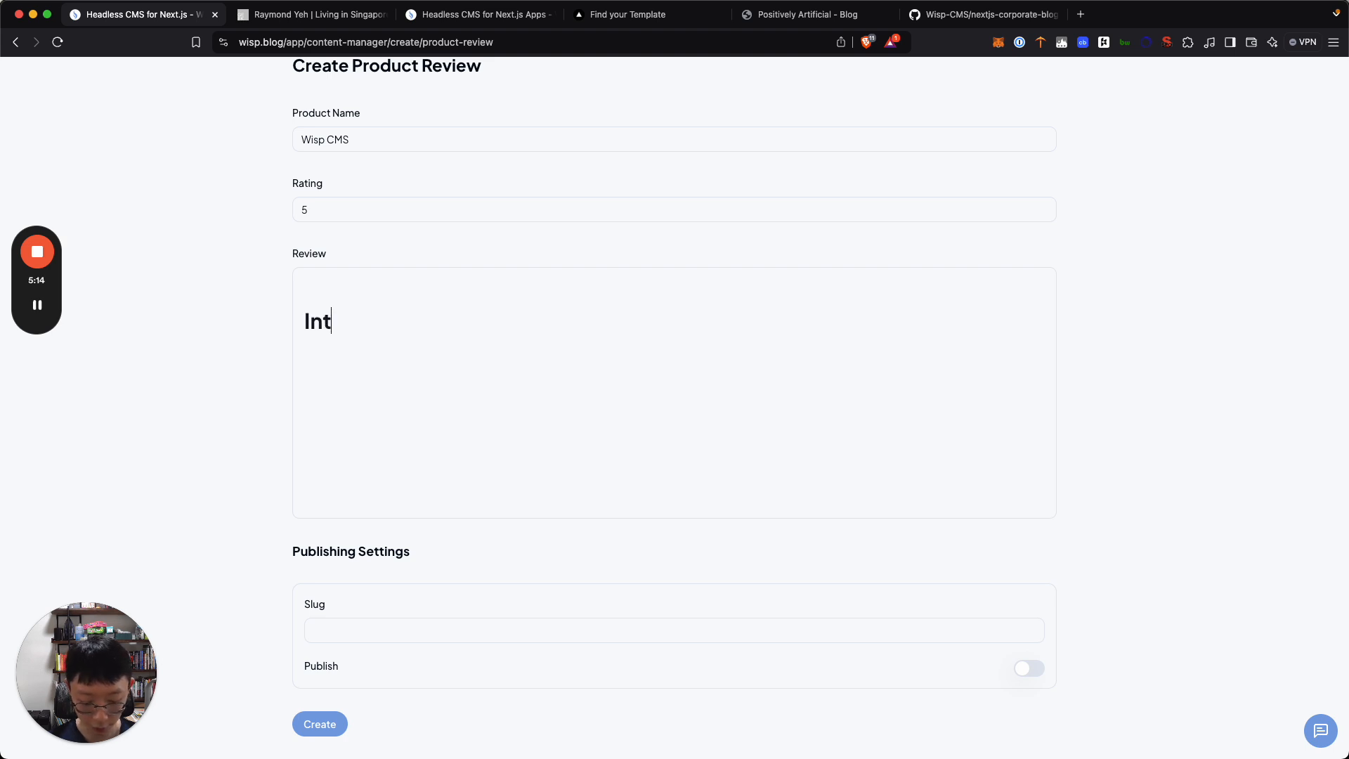
{"action": "type", "text": "roductionbla"}
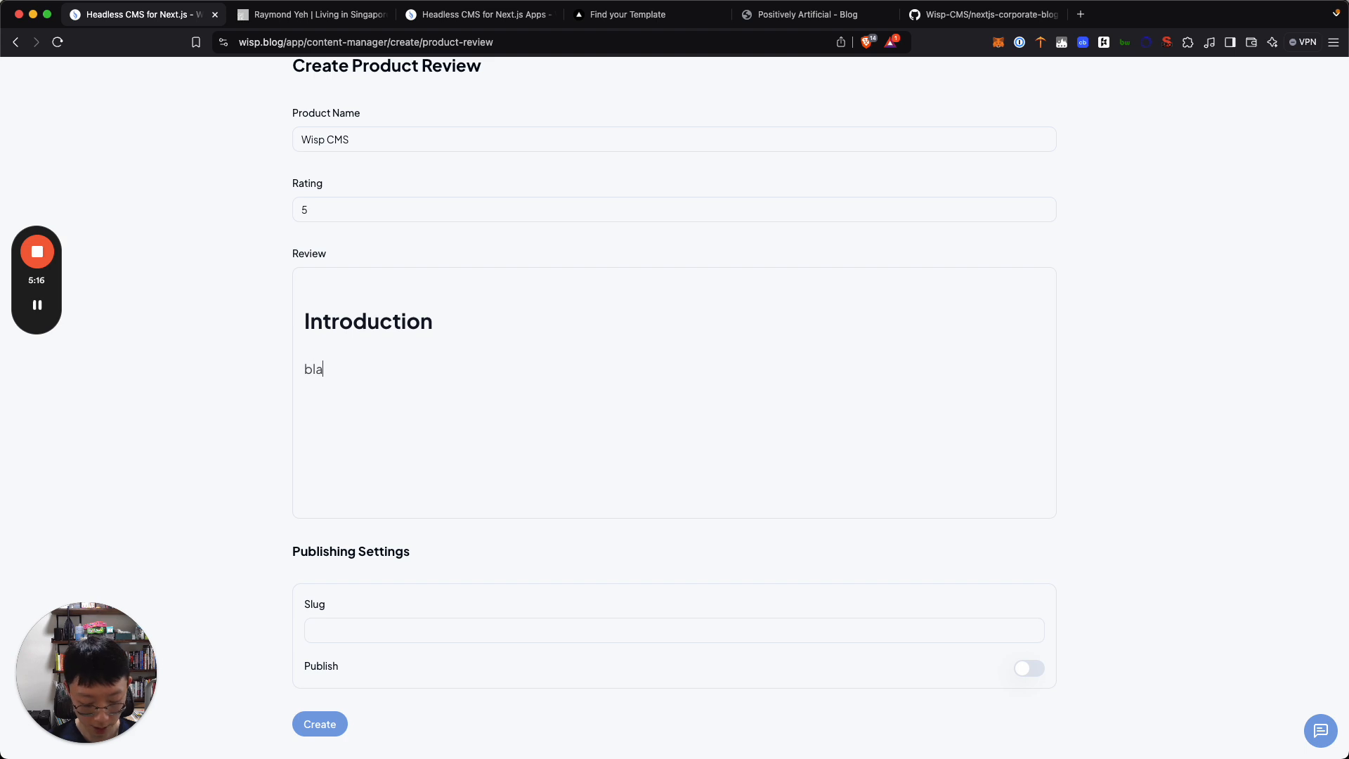
{"action": "type", "text": "d blah blah blah.."}
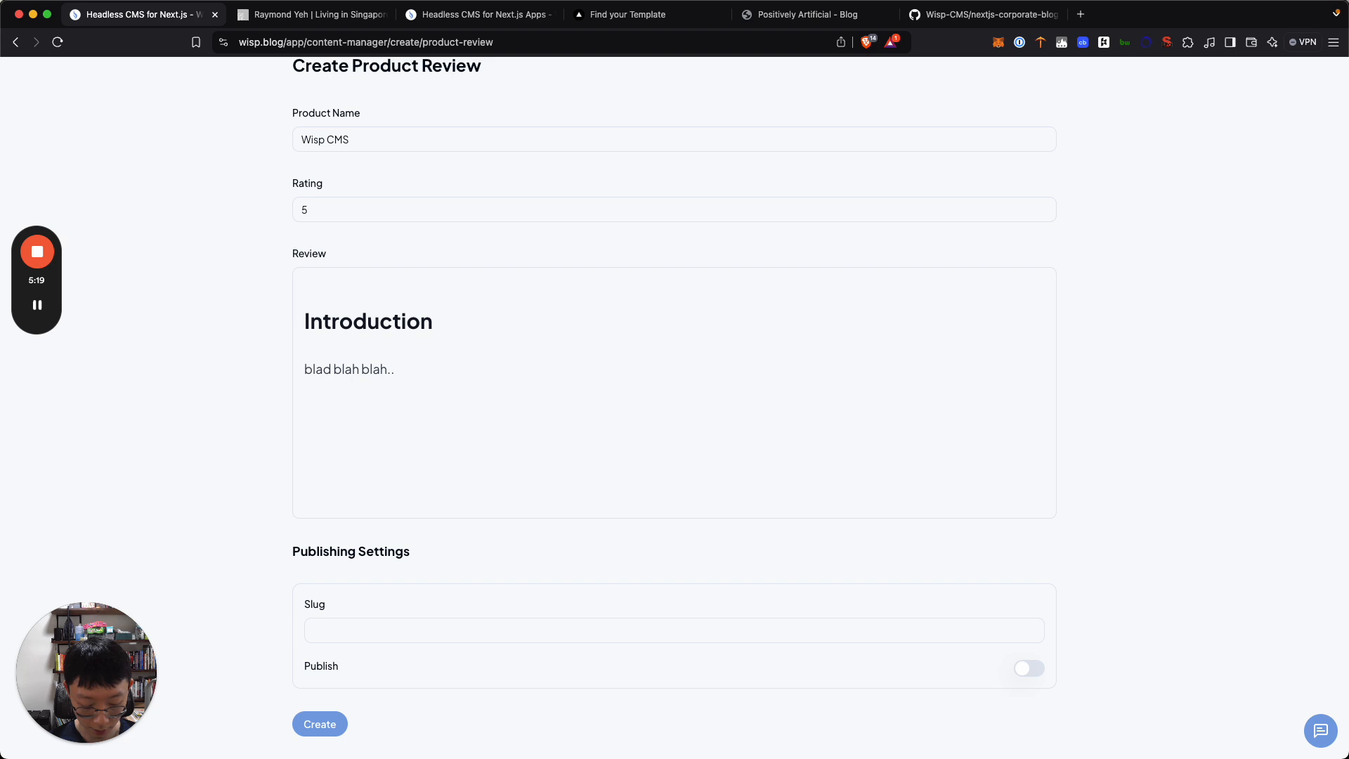
{"action": "key", "text": "Return"}
{"action": "type", "text": "..."}
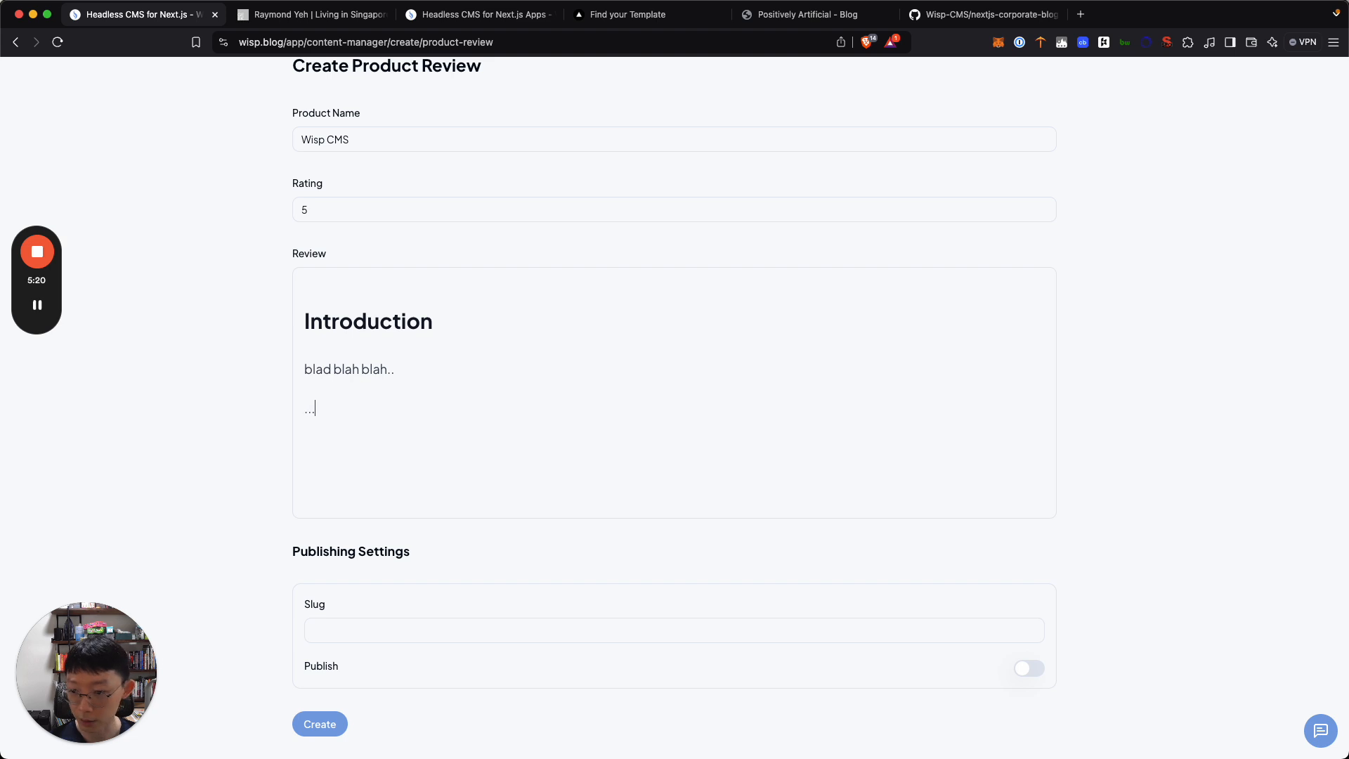
Continue the review with a ".." line and a "Conclusion" heading followed by the text "Great product, must try"
{"action": "key", "text": "Return"}
{"action": "type", "text": "#"}
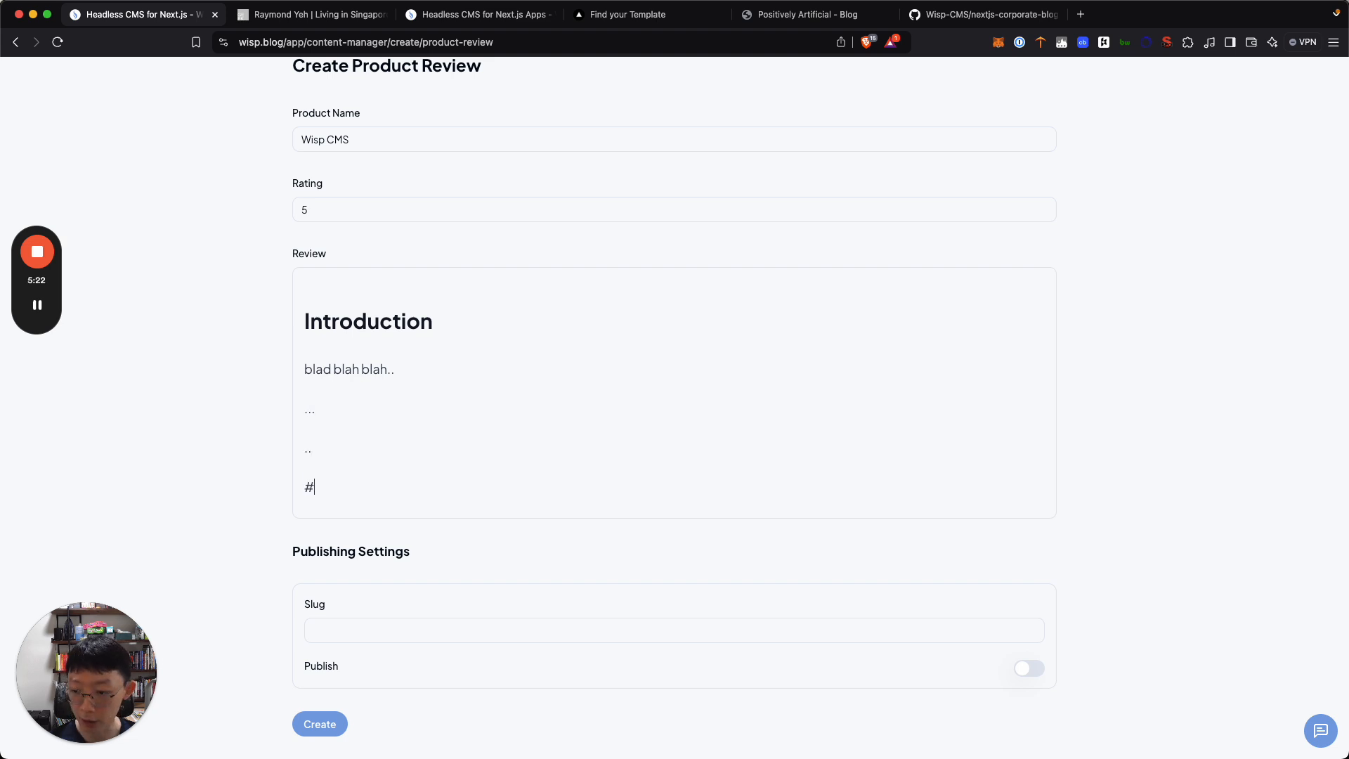
{"action": "type", "text": "# Conclusion"}
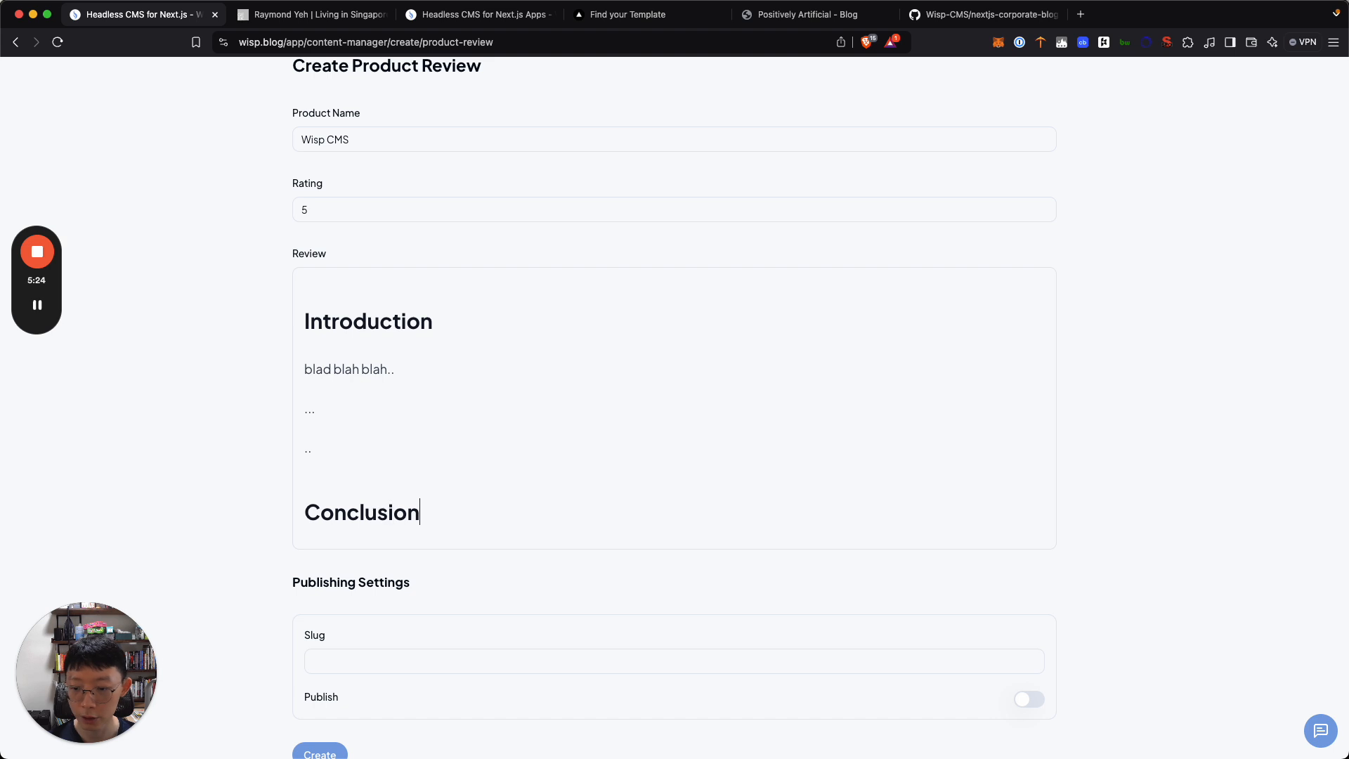
{"action": "key", "text": "Return"}
{"action": "type", "text": "Great produc"}
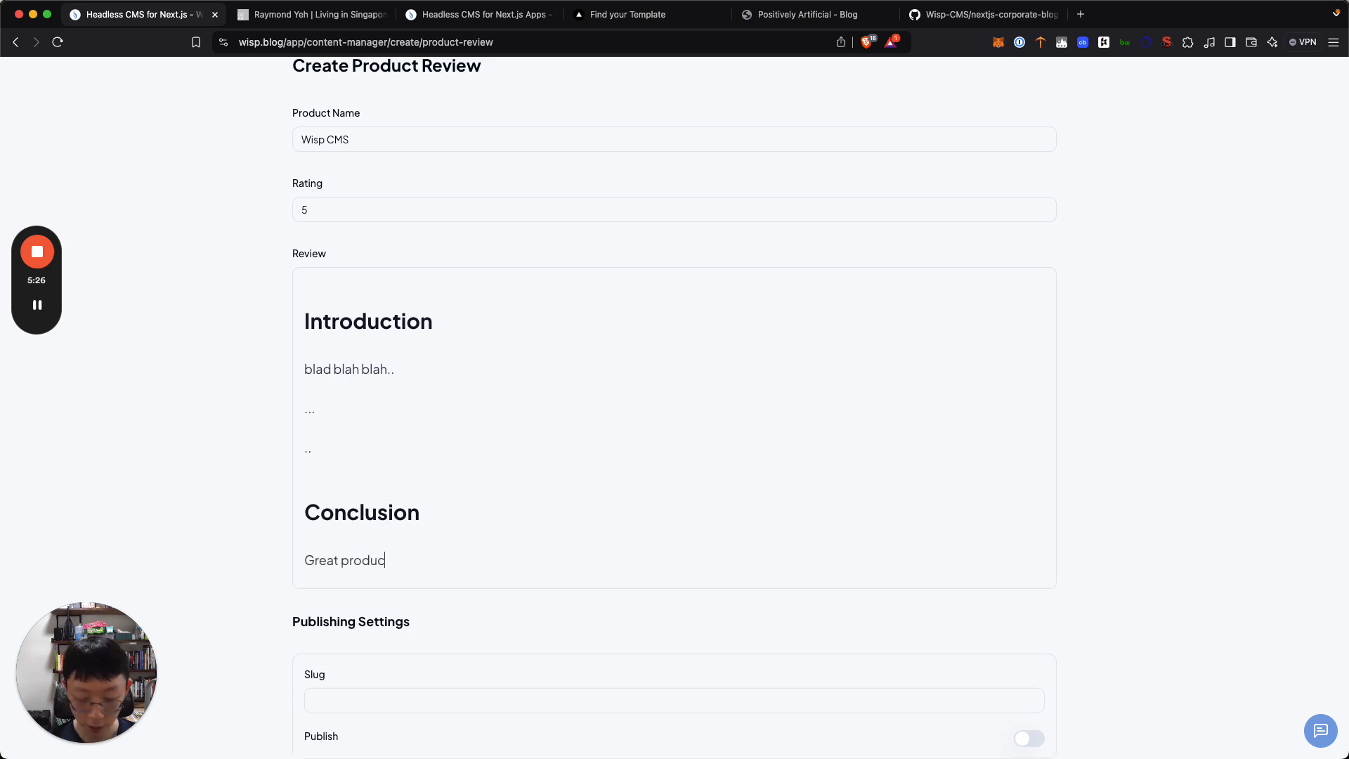
{"action": "type", "text": "t, must try"}
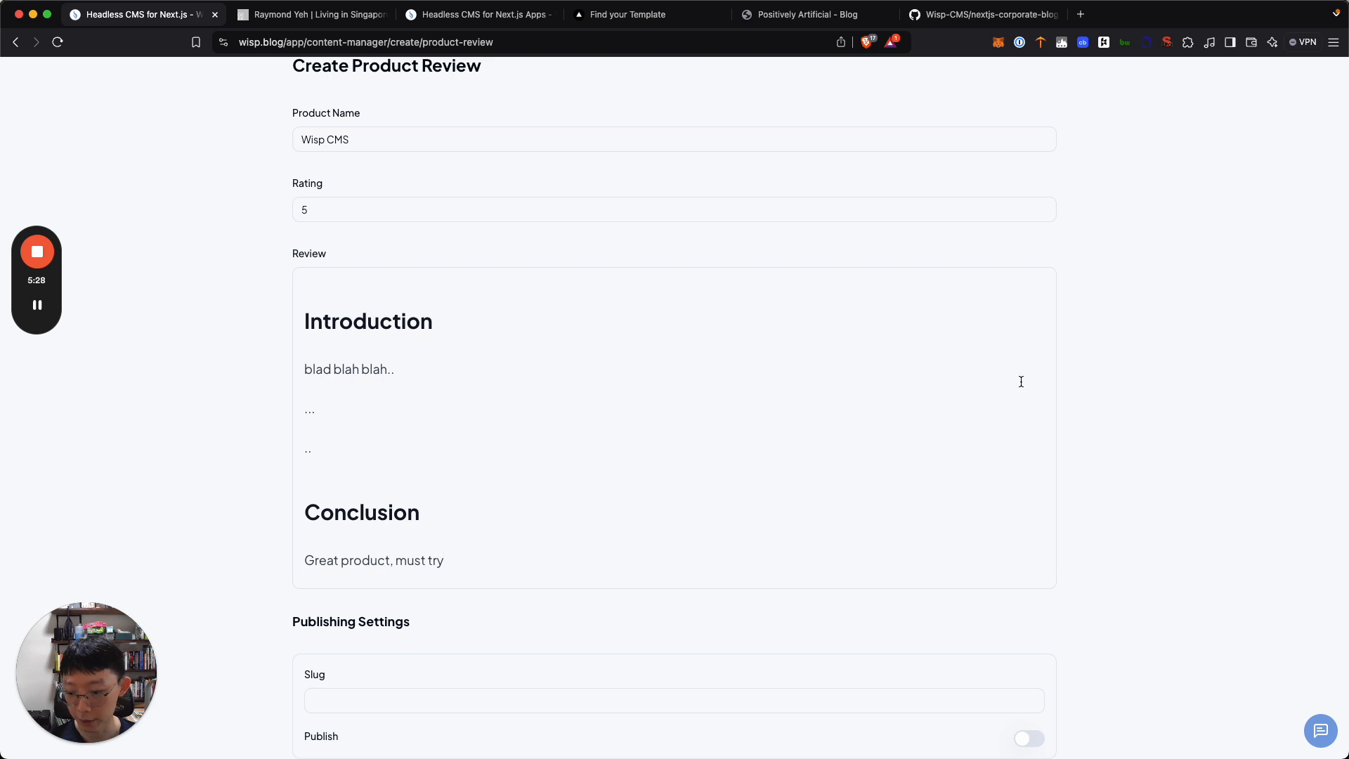
Create the review entry as published with the slug wisp-cms, and return to the content manager's Product Review list
{"action": "scroll", "coordinate": [1021, 382], "scroll_direction": "down", "scroll_amount": 2}
{"action": "left_click", "coordinate": [382, 626]}
{"action": "scroll", "coordinate": [382, 627], "scroll_direction": "up", "scroll_amount": 5}
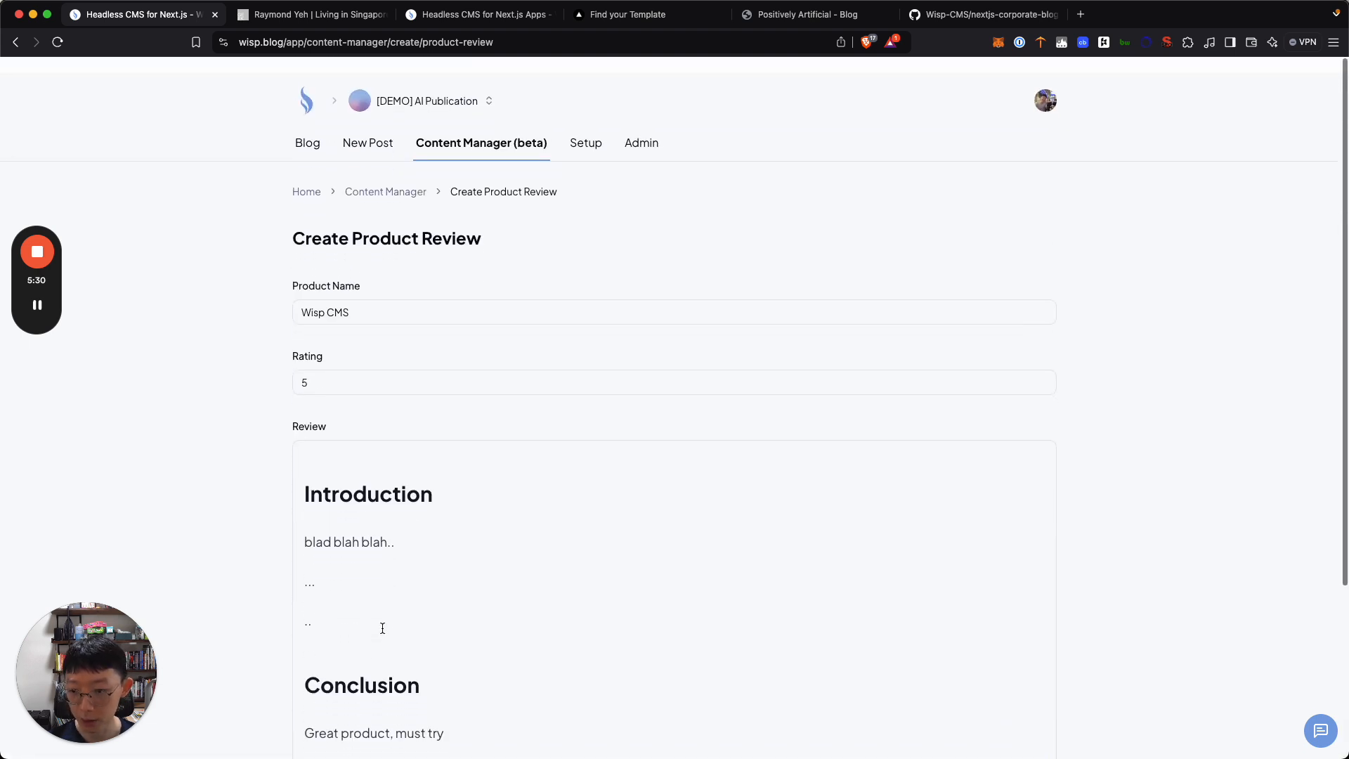
{"action": "type", "text": "wisp-cms"}
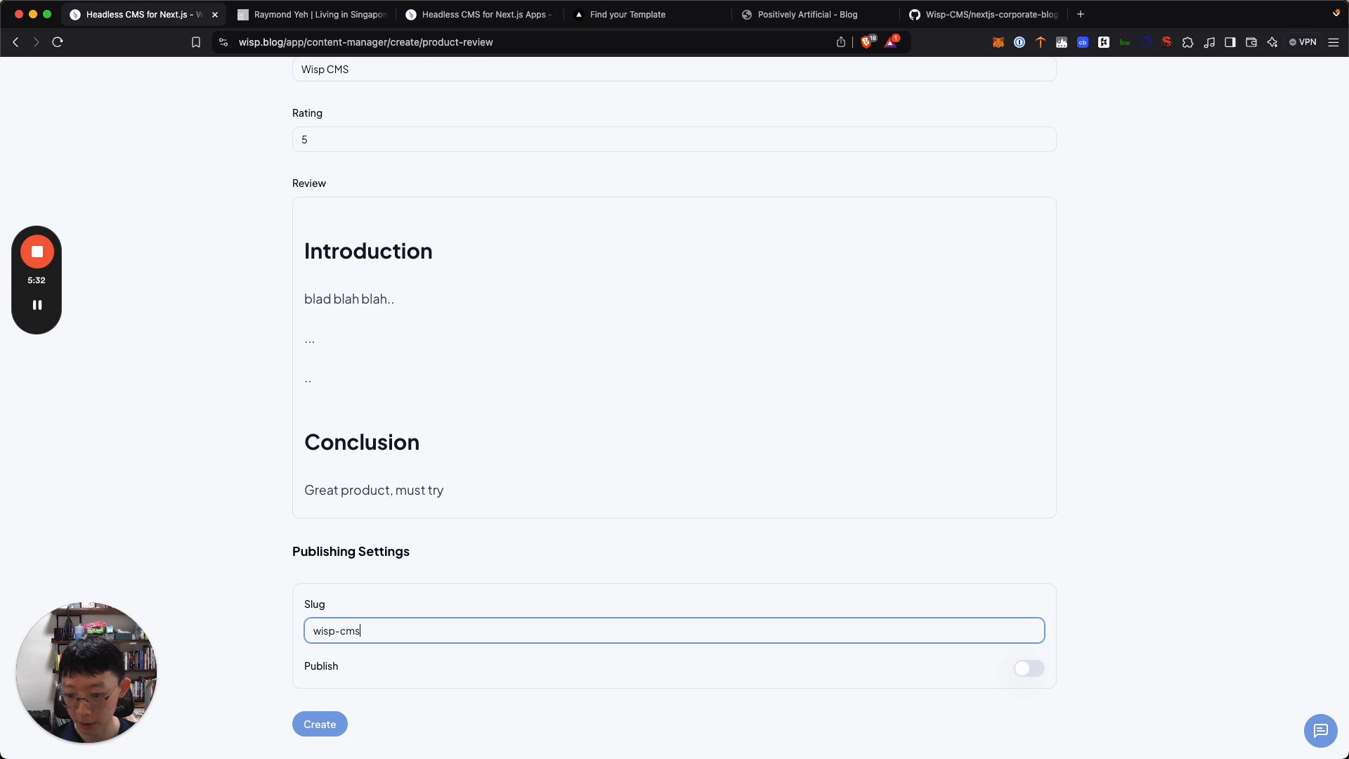
{"action": "left_click", "coordinate": [1024, 670]}
{"action": "scroll", "coordinate": [1021, 675], "scroll_direction": "down", "scroll_amount": 1}
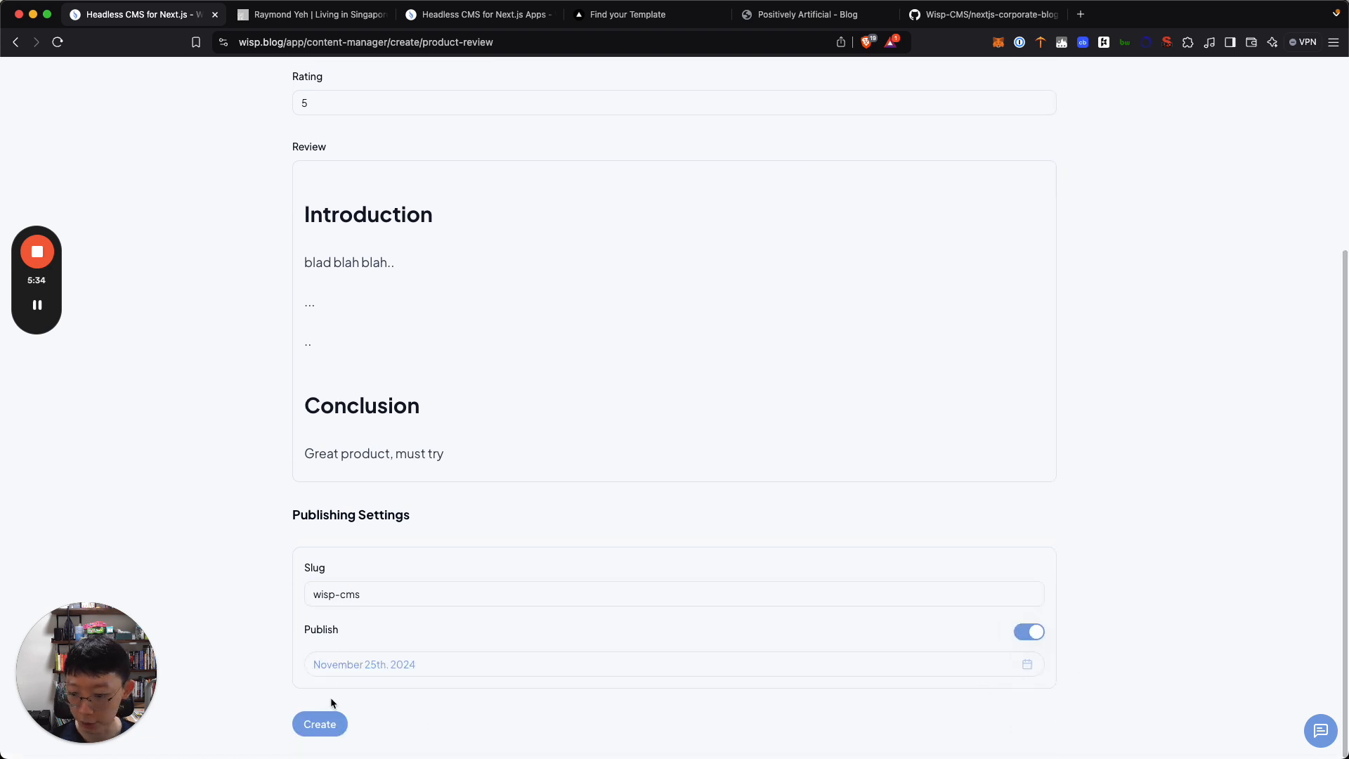
{"action": "left_click", "coordinate": [319, 723]}
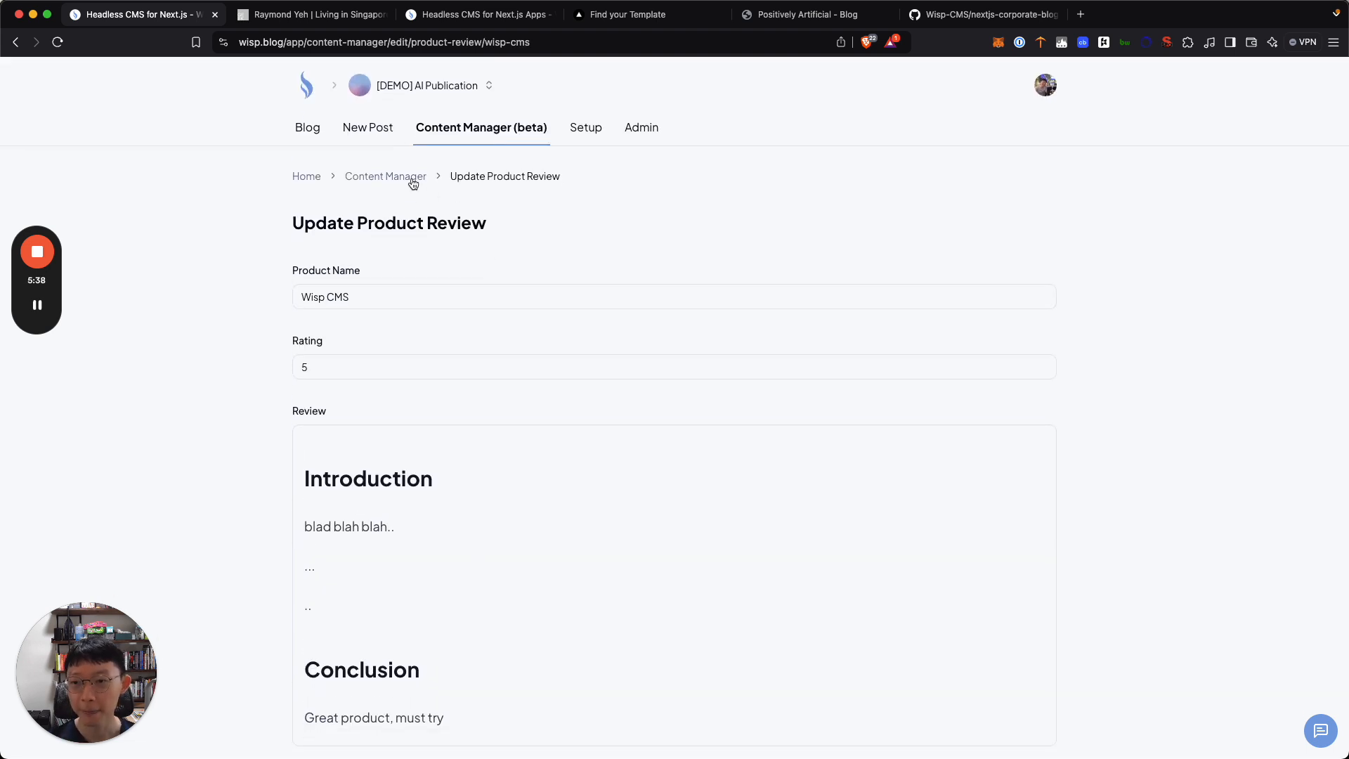
{"action": "left_click", "coordinate": [385, 177]}
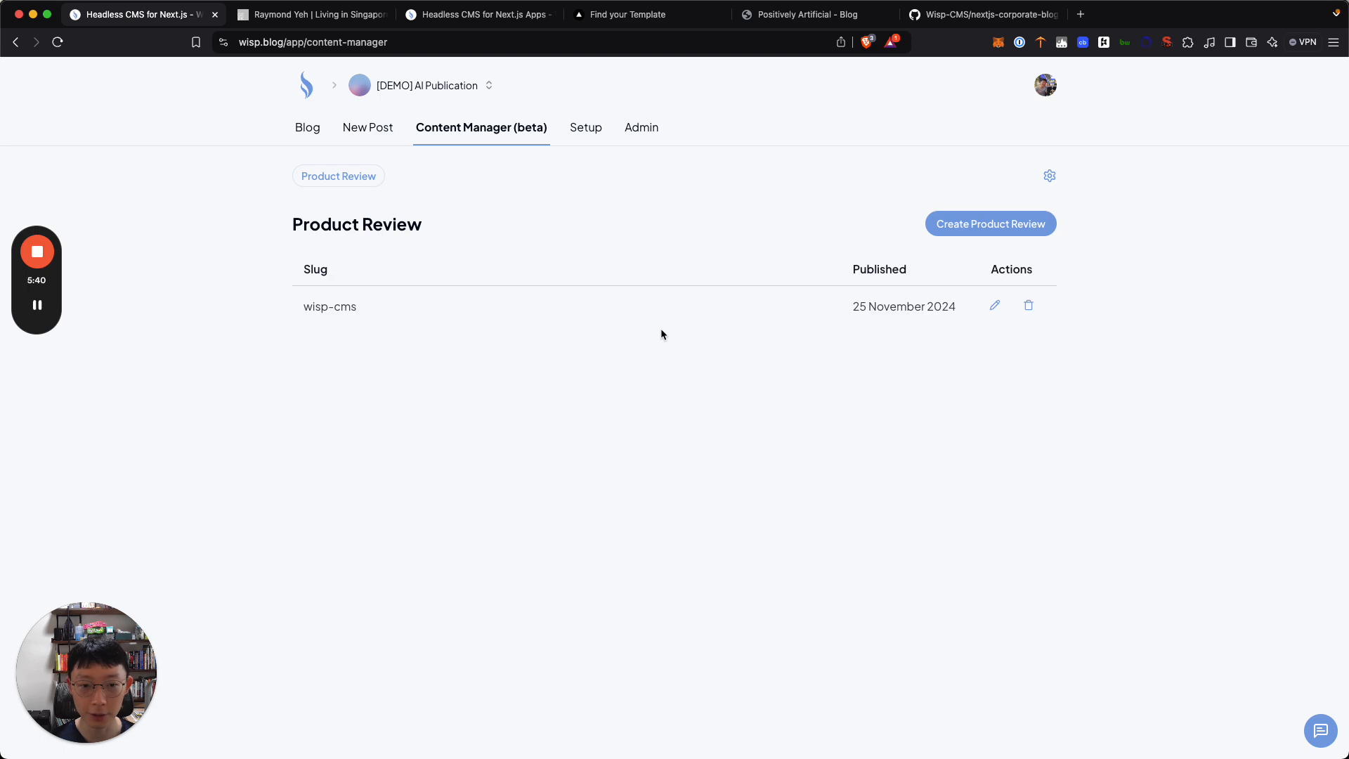
Copy the blog ID from the blog's setup page
{"action": "key", "text": "ctrl+Up"}
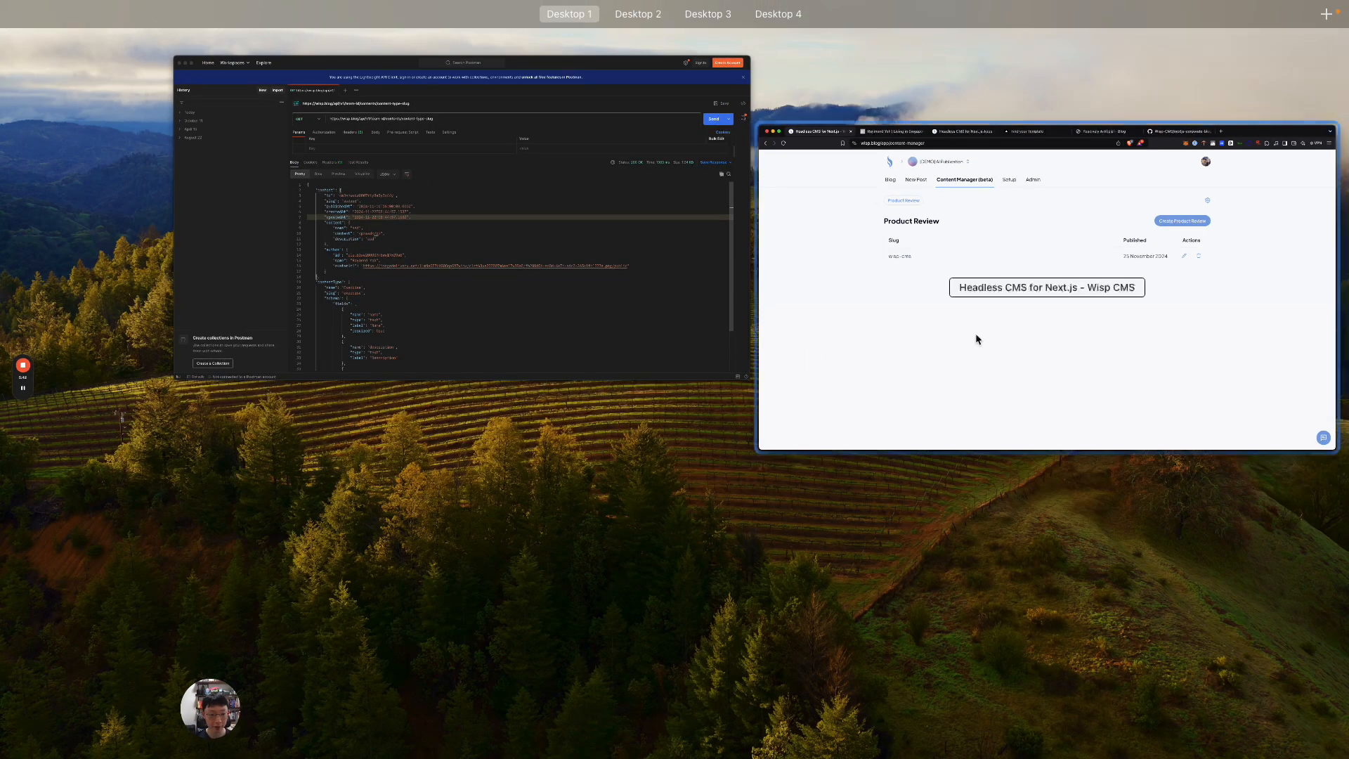
{"action": "left_click", "coordinate": [1008, 332]}
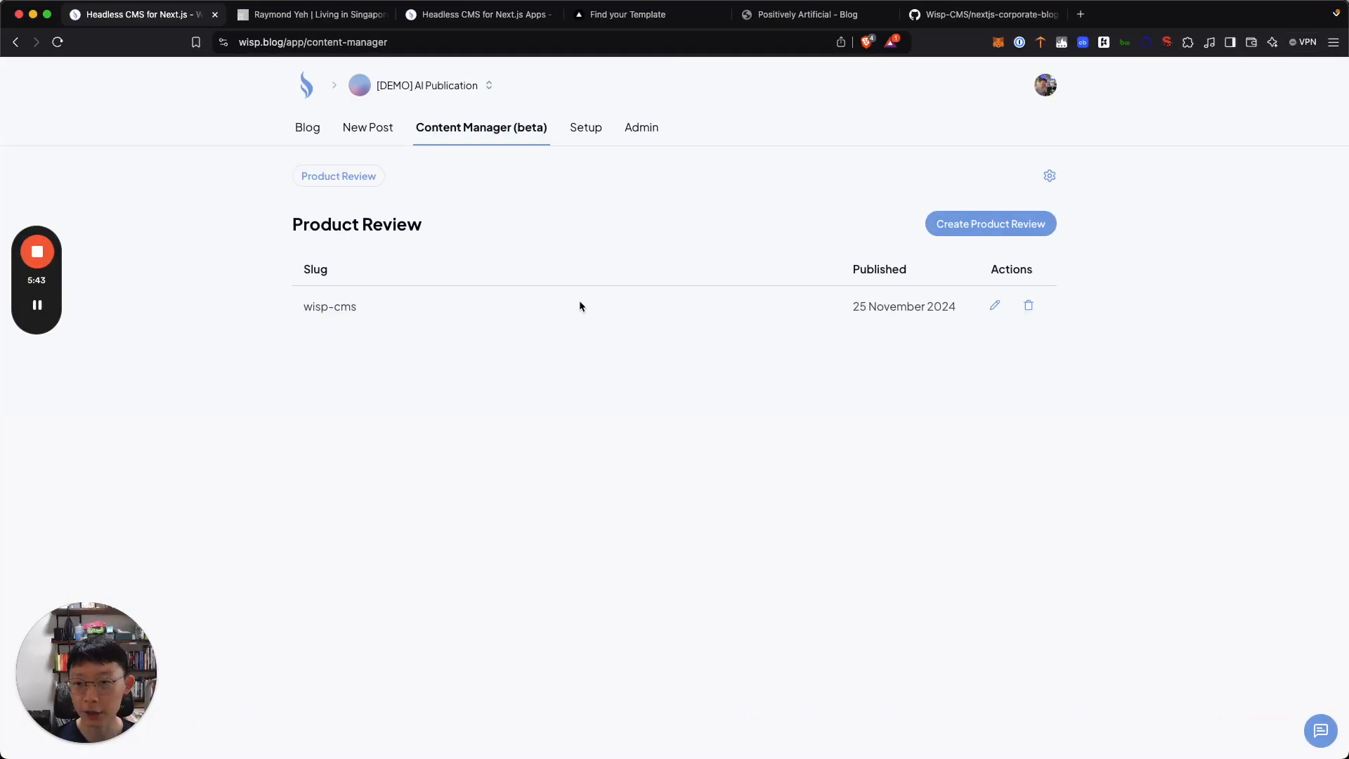
{"action": "left_click", "coordinate": [640, 138]}
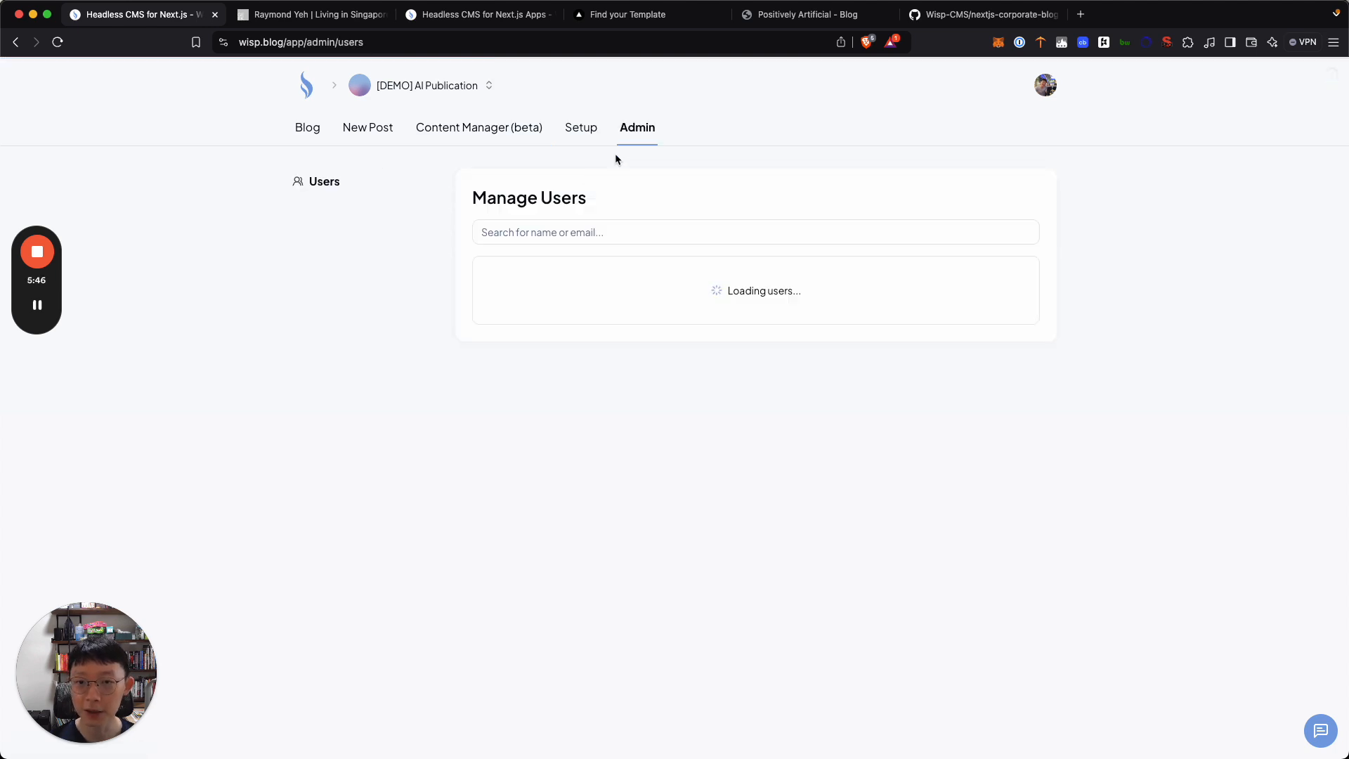
{"action": "left_click", "coordinate": [565, 129]}
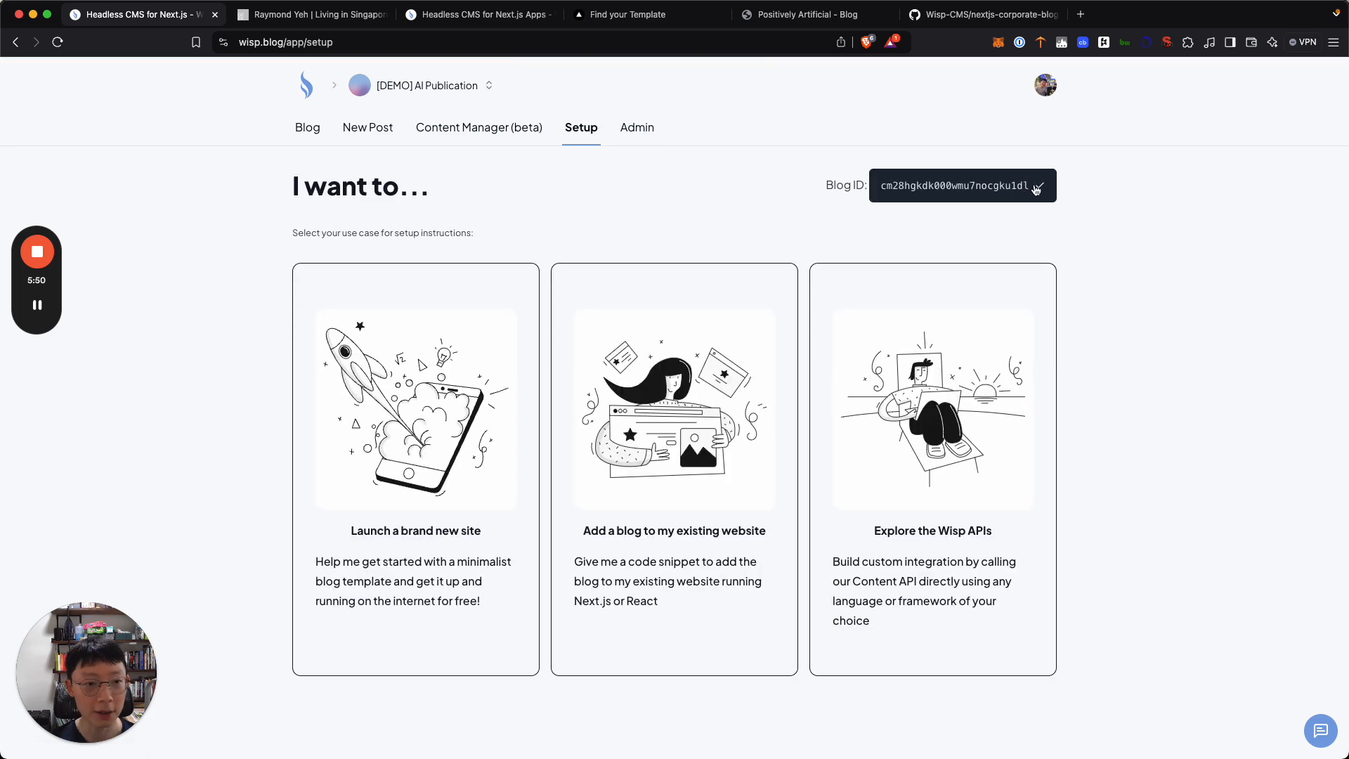
Switch to Postman and send the GET request with team-id replaced by the copied blog ID and content-type-slug by product-review
{"action": "key", "text": "super+Tab"}
{"action": "double_click", "coordinate": [467, 148]}
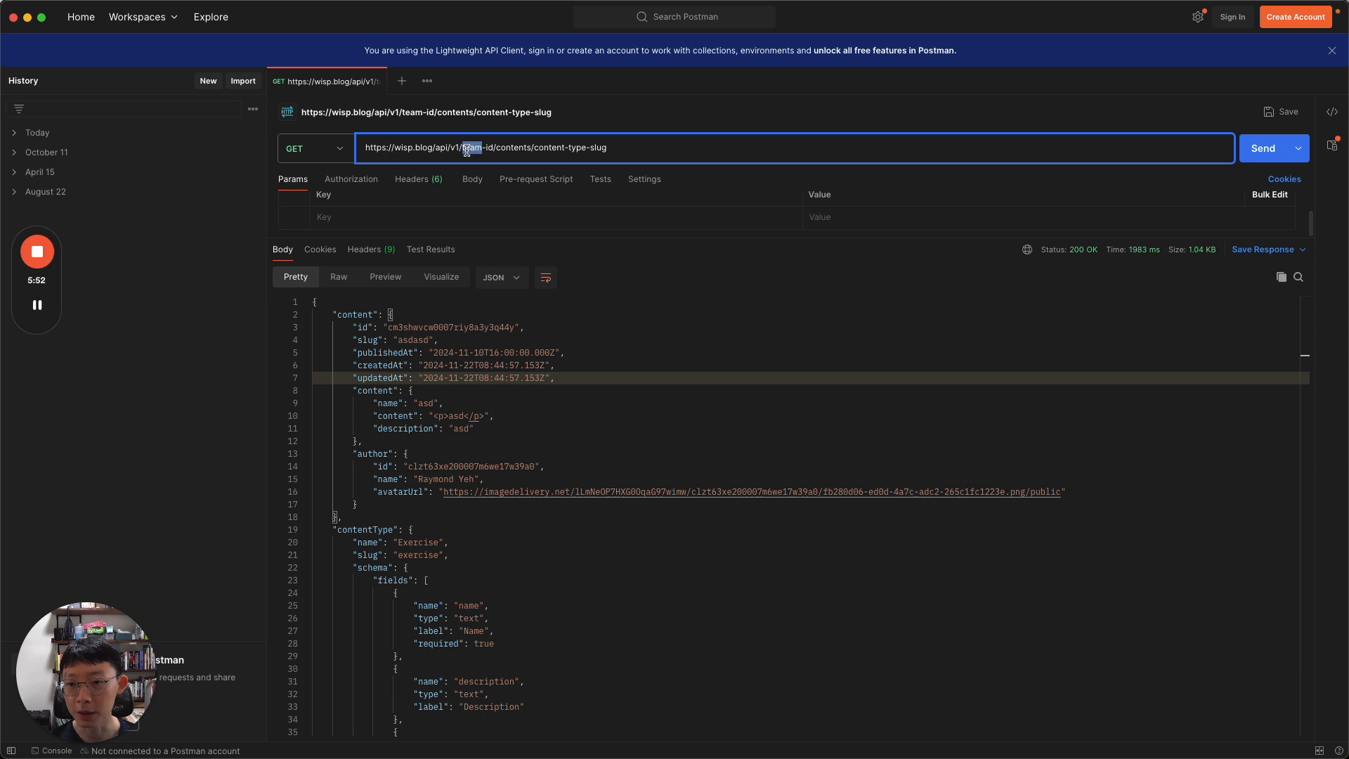
{"action": "key", "text": "shift+Right"}
{"action": "type", "text": "cm28hgkdk000wmu7nocgku1dl"}
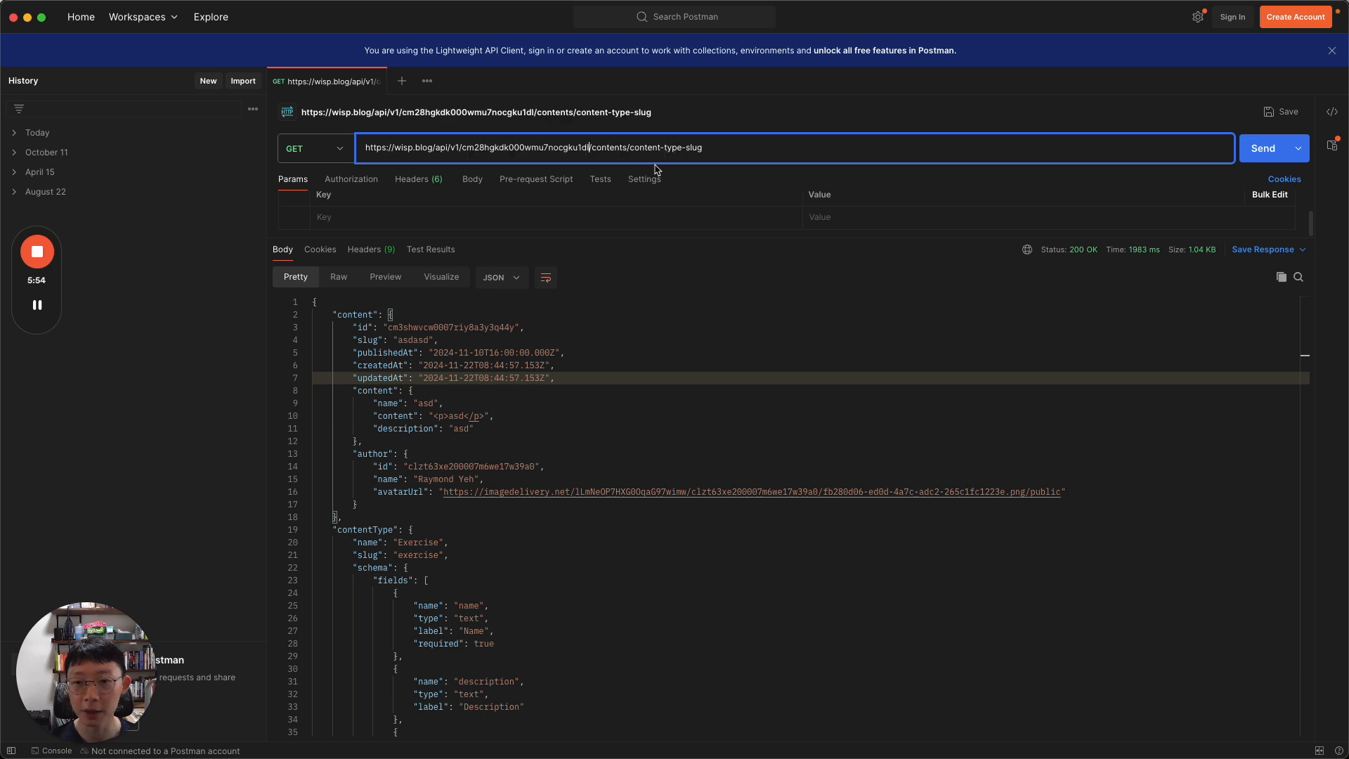
{"action": "key", "text": "shift+super+Right"}
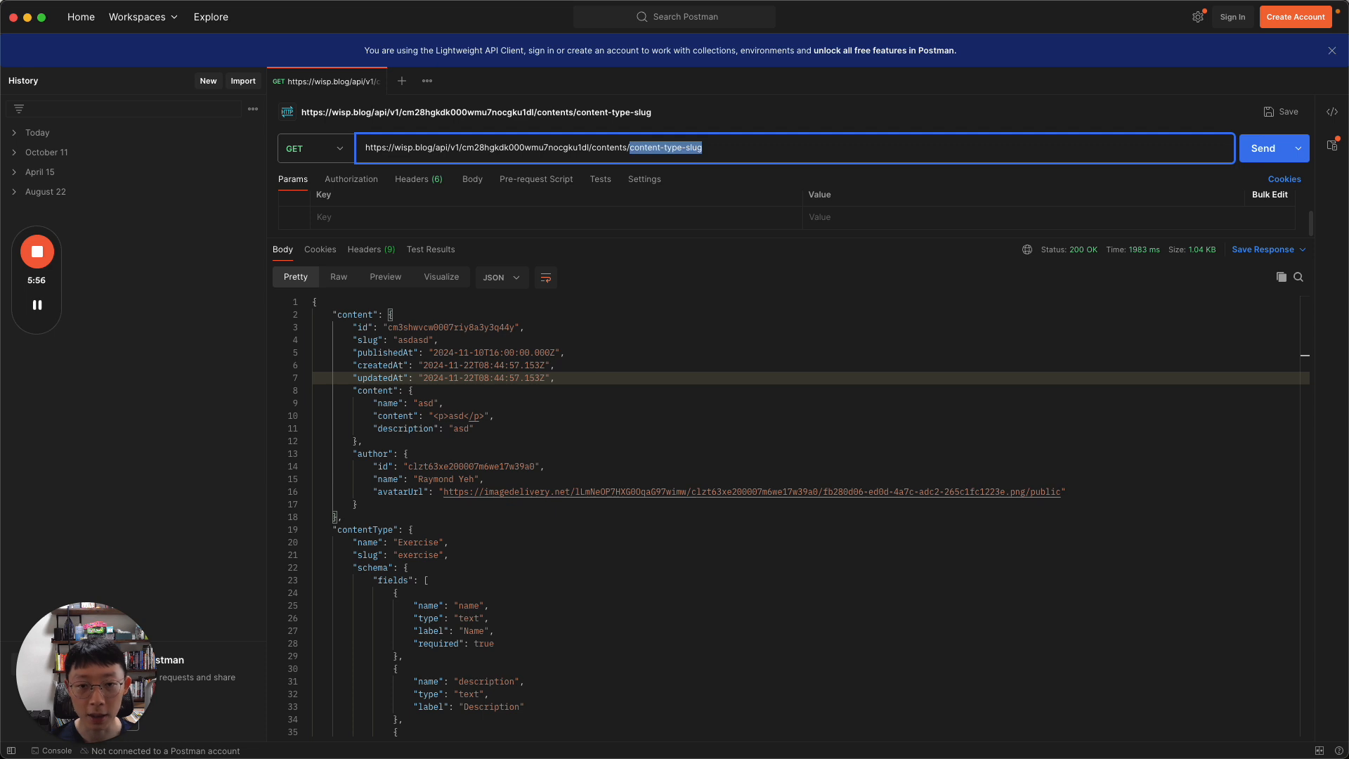
{"action": "type", "text": "product-review"}
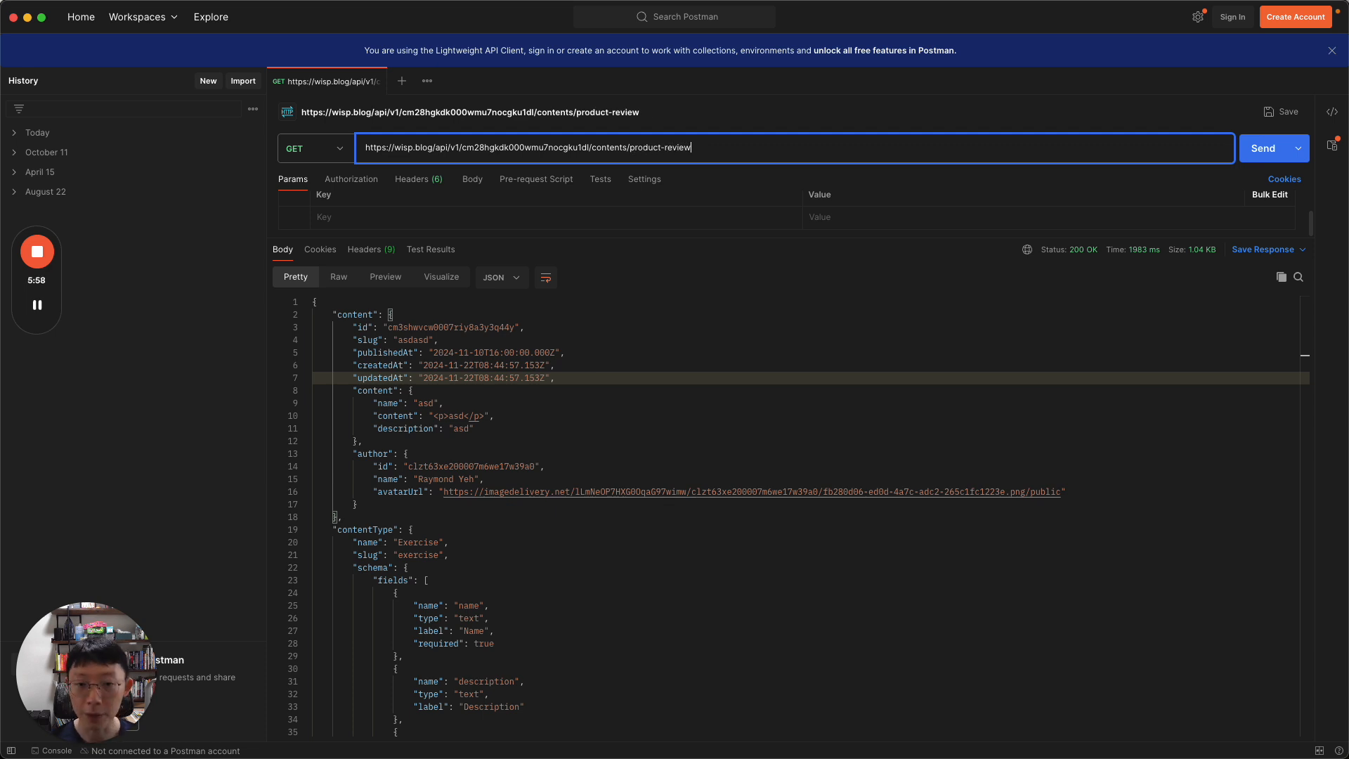
{"action": "key", "text": "super+Return"}
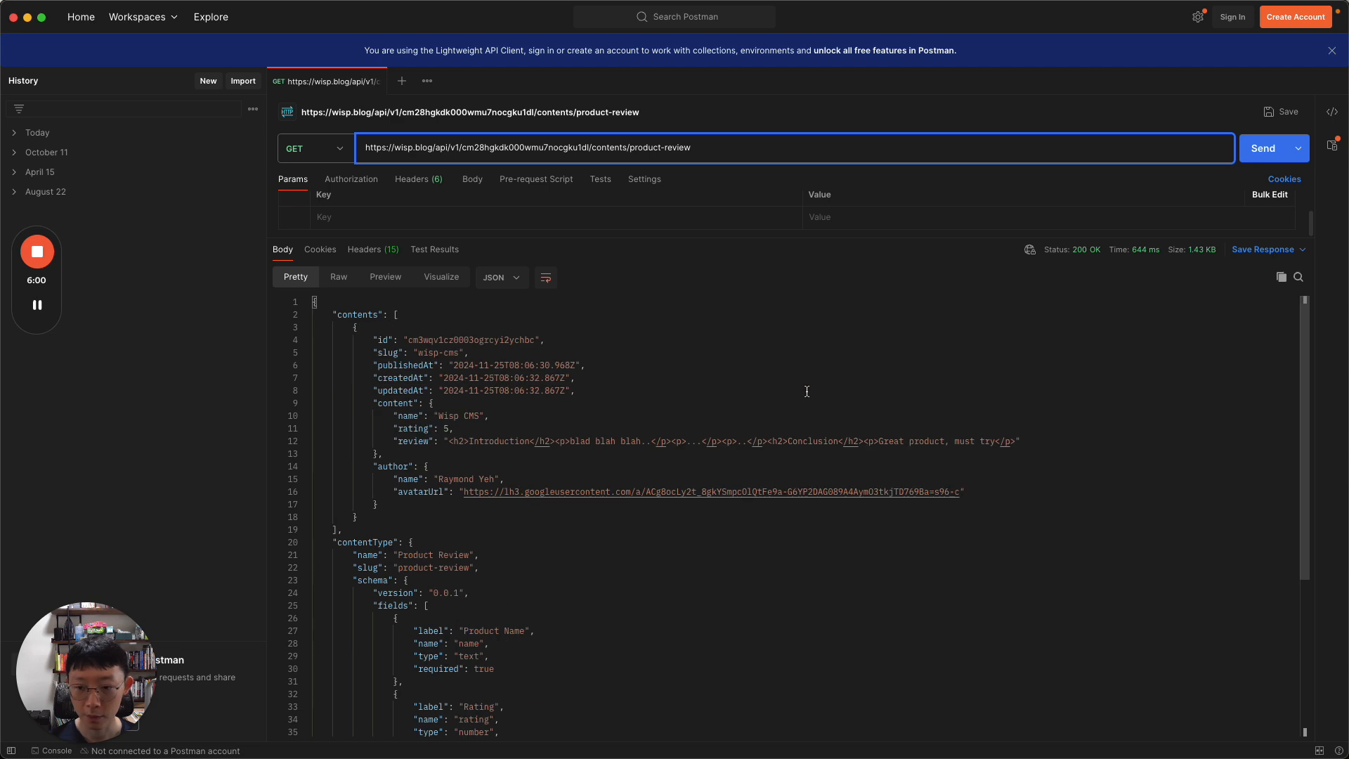
Examine the response's name, rating and review values and the field definitions in the content type's schema
{"action": "scroll", "coordinate": [806, 392], "scroll_direction": "down", "scroll_amount": 1}
{"action": "scroll", "coordinate": [807, 392], "scroll_direction": "down", "scroll_amount": 6}
{"action": "scroll", "coordinate": [542, 362], "scroll_direction": "up", "scroll_amount": 6}
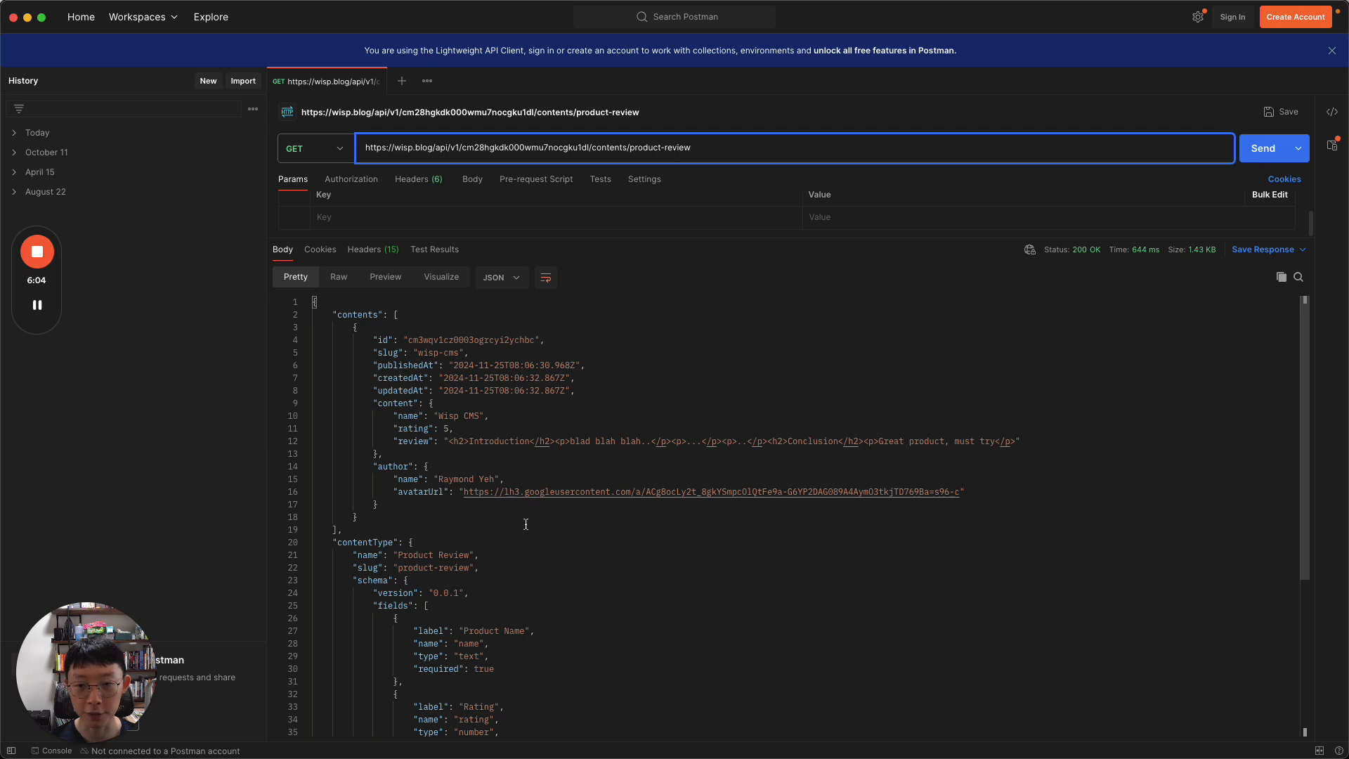
{"action": "left_click_drag", "start_coordinate": [433, 415], "coordinate": [524, 415]}
{"action": "left_click_drag", "start_coordinate": [438, 428], "coordinate": [1023, 442]}
{"action": "scroll", "coordinate": [393, 441], "scroll_direction": "down", "scroll_amount": 1}
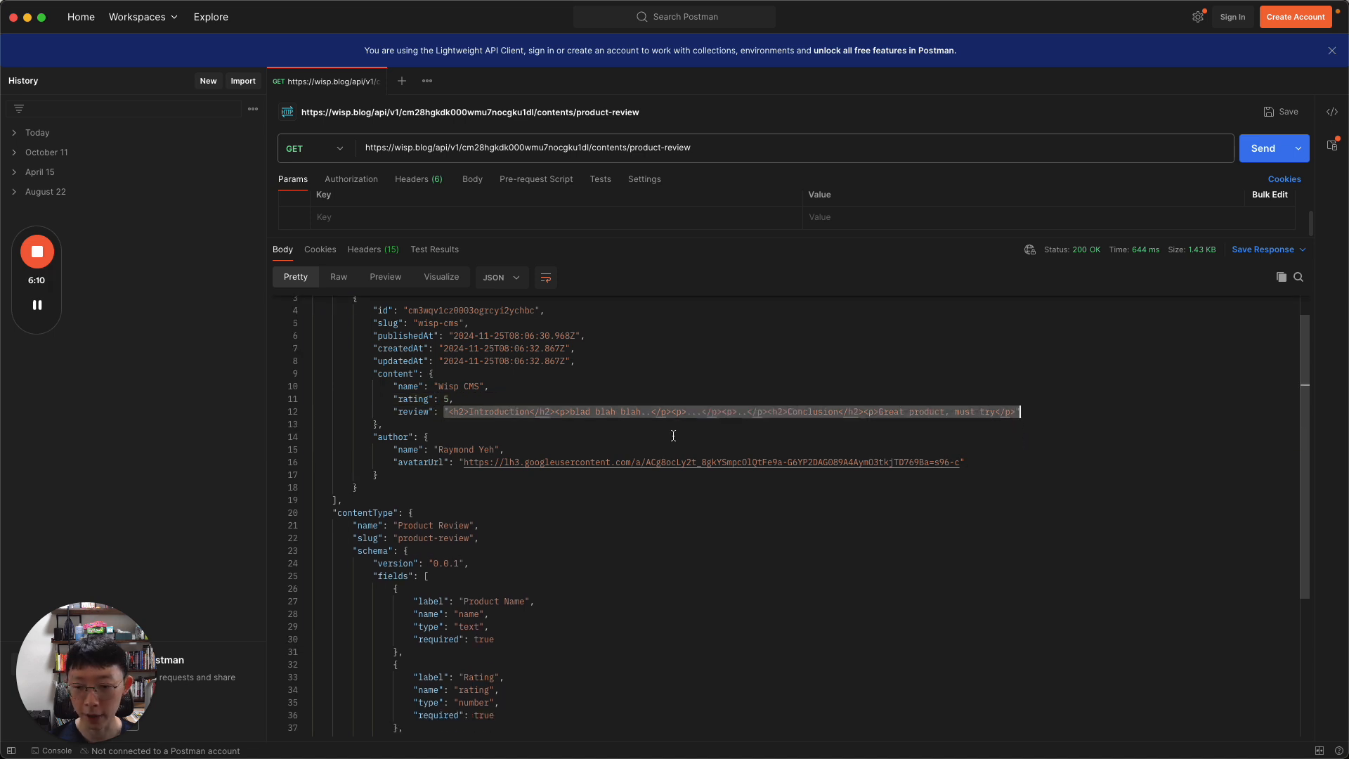
{"action": "left_click", "coordinate": [393, 437]}
{"action": "left_click_drag", "start_coordinate": [394, 437], "coordinate": [483, 619]}
{"action": "scroll", "coordinate": [450, 492], "scroll_direction": "down", "scroll_amount": 3}
{"action": "left_click", "coordinate": [485, 641]}
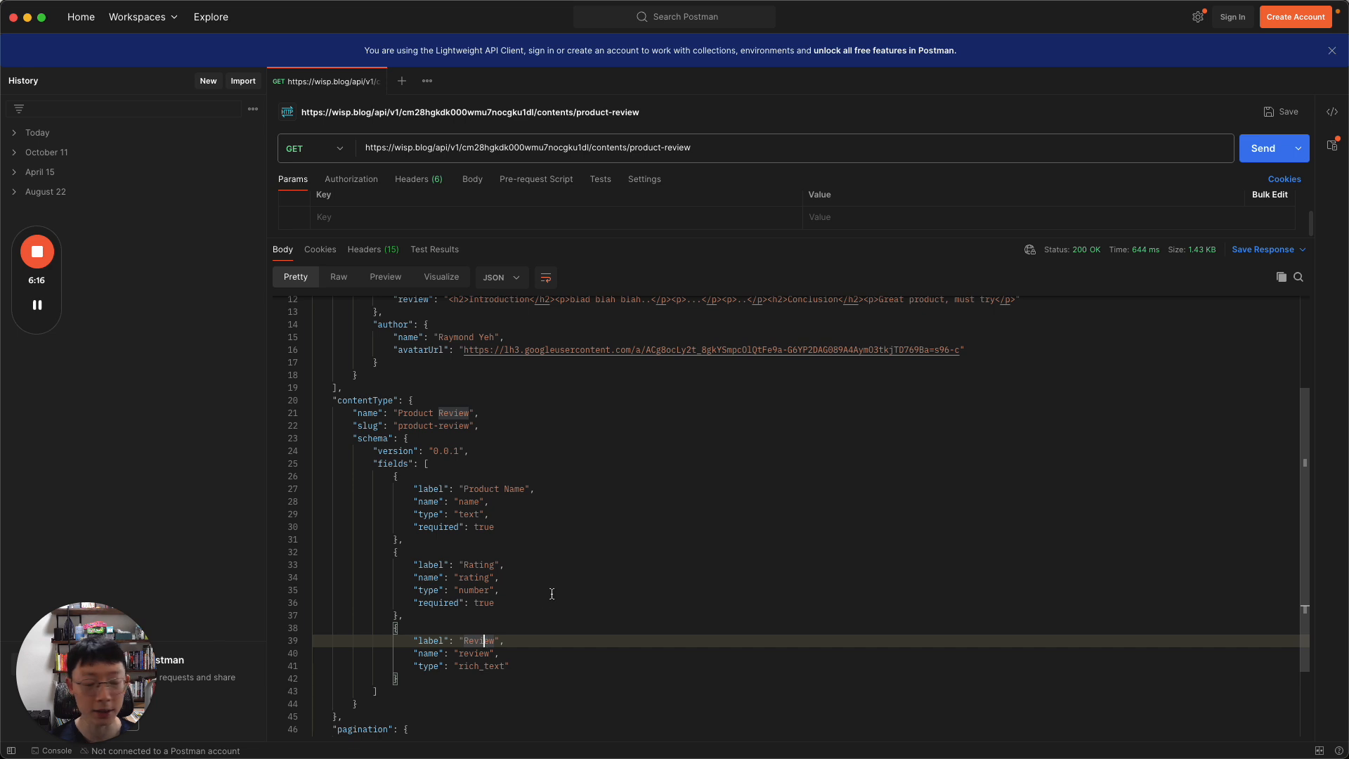
{"action": "scroll", "coordinate": [589, 514], "scroll_direction": "up", "scroll_amount": 5}
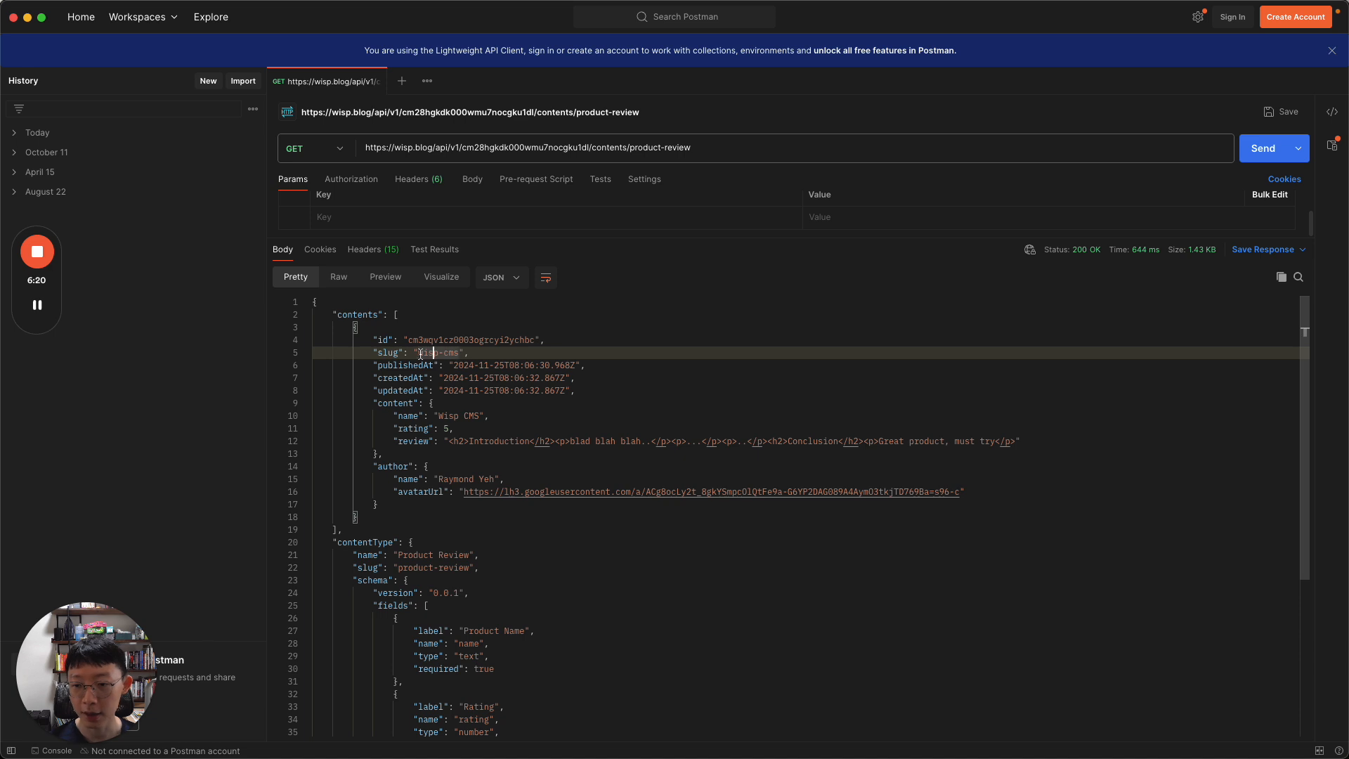
Request the single entry by appending /wisp-cms to the request URL, and inspect the returned content
{"action": "left_click_drag", "start_coordinate": [419, 354], "coordinate": [460, 355]}
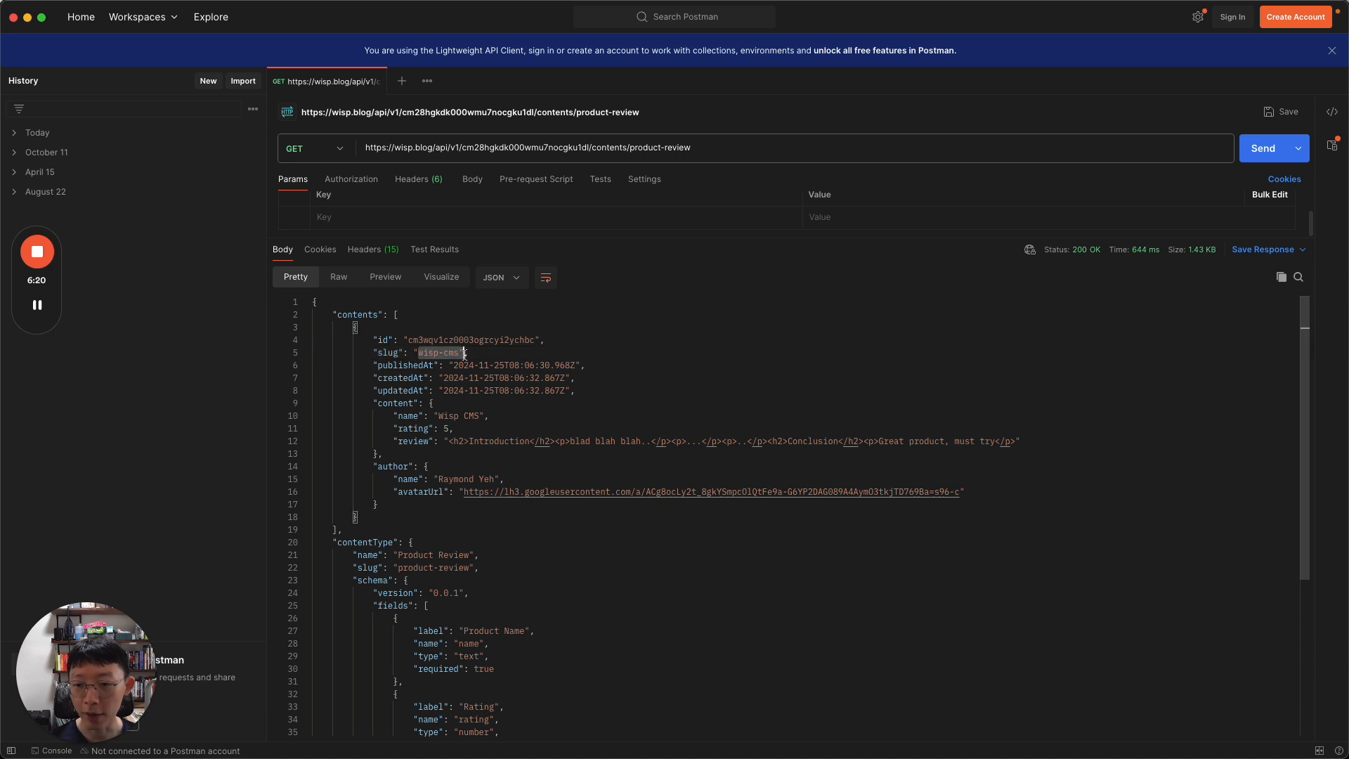
{"action": "left_click", "coordinate": [700, 147]}
{"action": "type", "text": "/wisp-cms"}
{"action": "key", "text": "Return"}
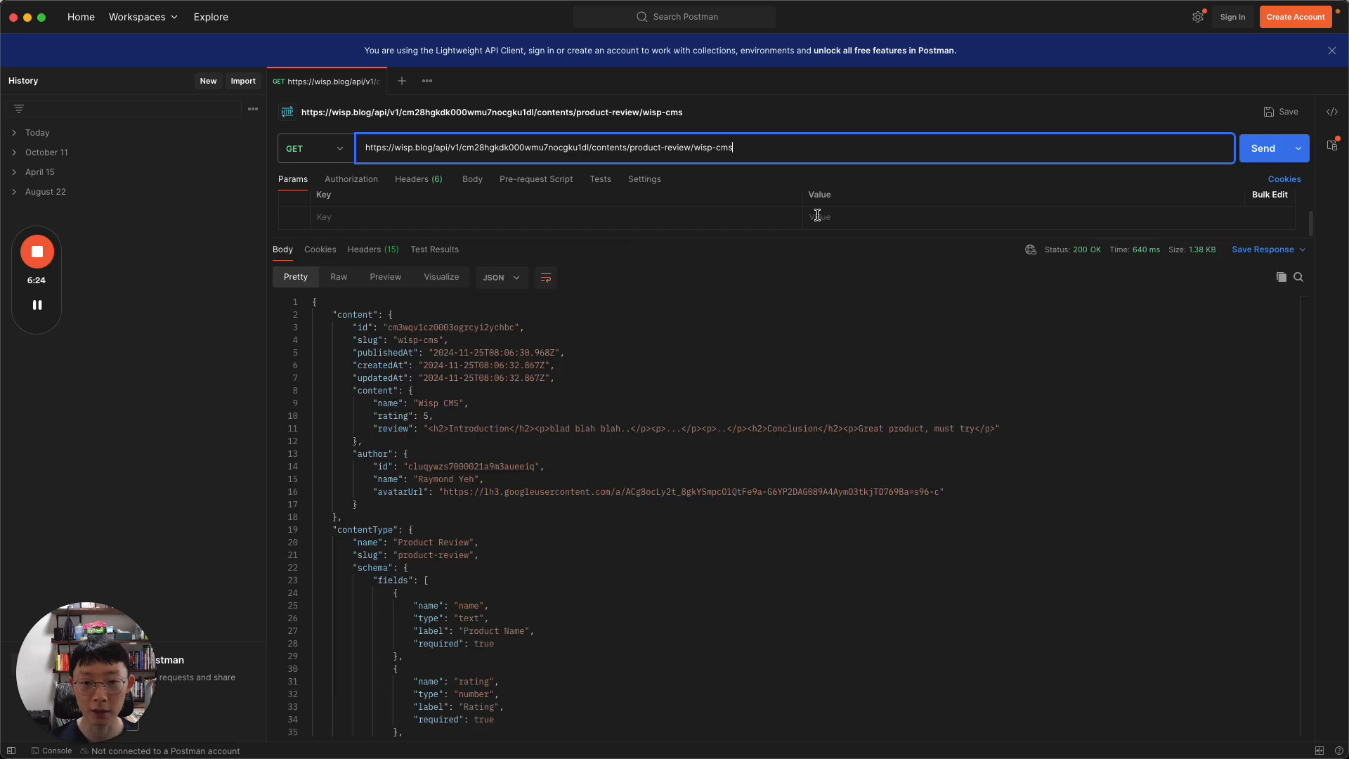
{"action": "scroll", "coordinate": [666, 408], "scroll_direction": "down", "scroll_amount": 1}
{"action": "left_click_drag", "start_coordinate": [475, 365], "coordinate": [468, 406]}
{"action": "left_click_drag", "start_coordinate": [373, 305], "coordinate": [436, 531]}
{"action": "scroll", "coordinate": [437, 532], "scroll_direction": "up", "scroll_amount": 1}
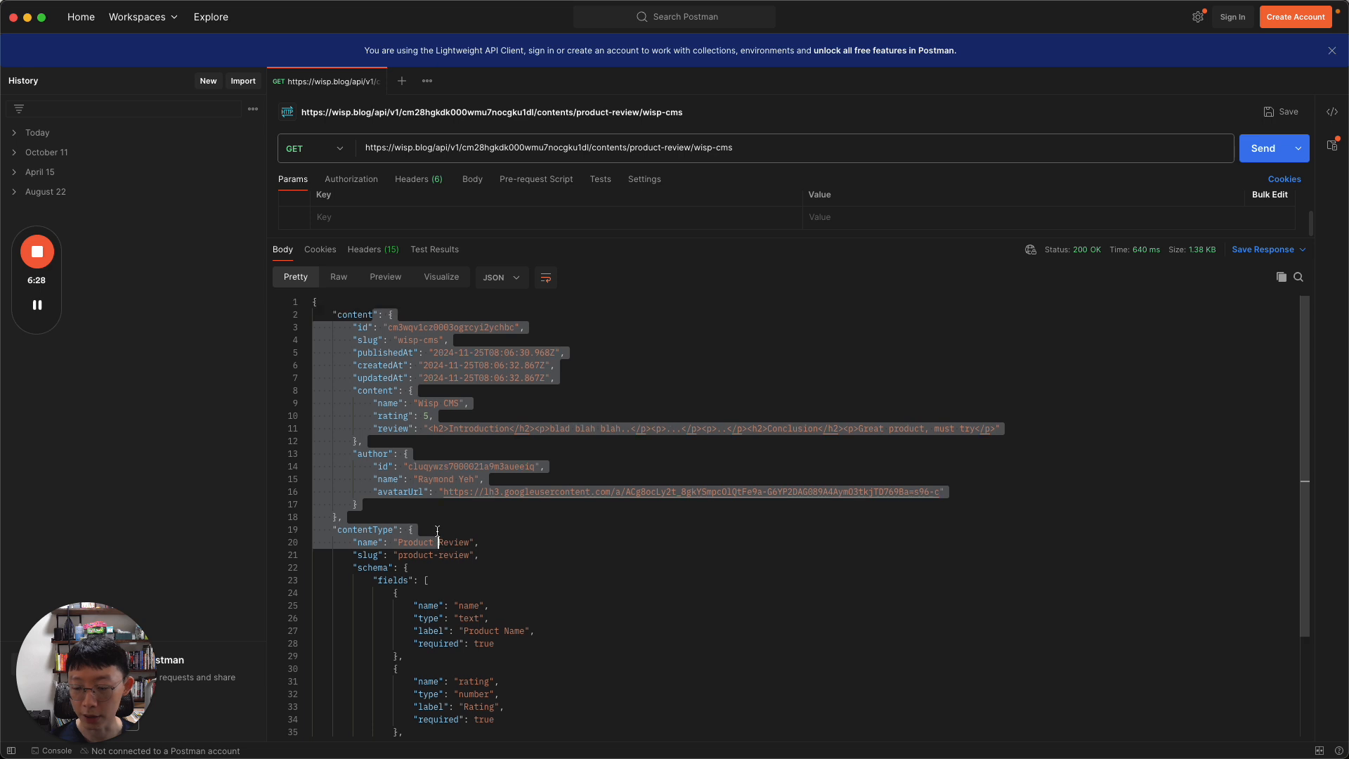
{"action": "left_click", "coordinate": [590, 429]}
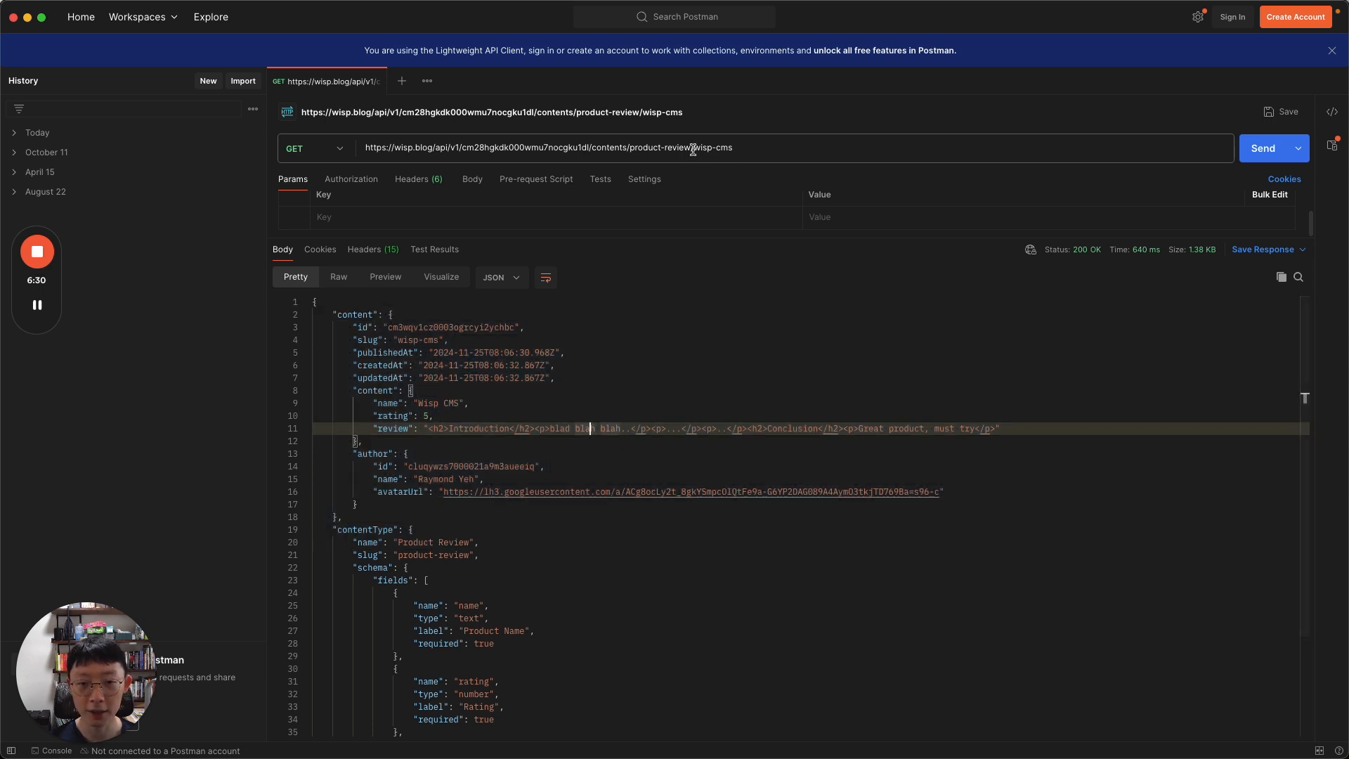
Remove /wisp-cms from the request URL and resend the GET request for all product-review contents
{"action": "left_click", "coordinate": [843, 149]}
{"action": "key", "text": "BackSpace"}
{"action": "key", "text": "BackSpace"}
{"action": "key", "text": "BackSpace"}
{"action": "key", "text": "BackSpace"}
{"action": "key", "text": "BackSpace"}
{"action": "key", "text": "BackSpace"}
{"action": "key", "text": "BackSpace"}
{"action": "key", "text": "BackSpace"}
{"action": "key", "text": "BackSpace"}
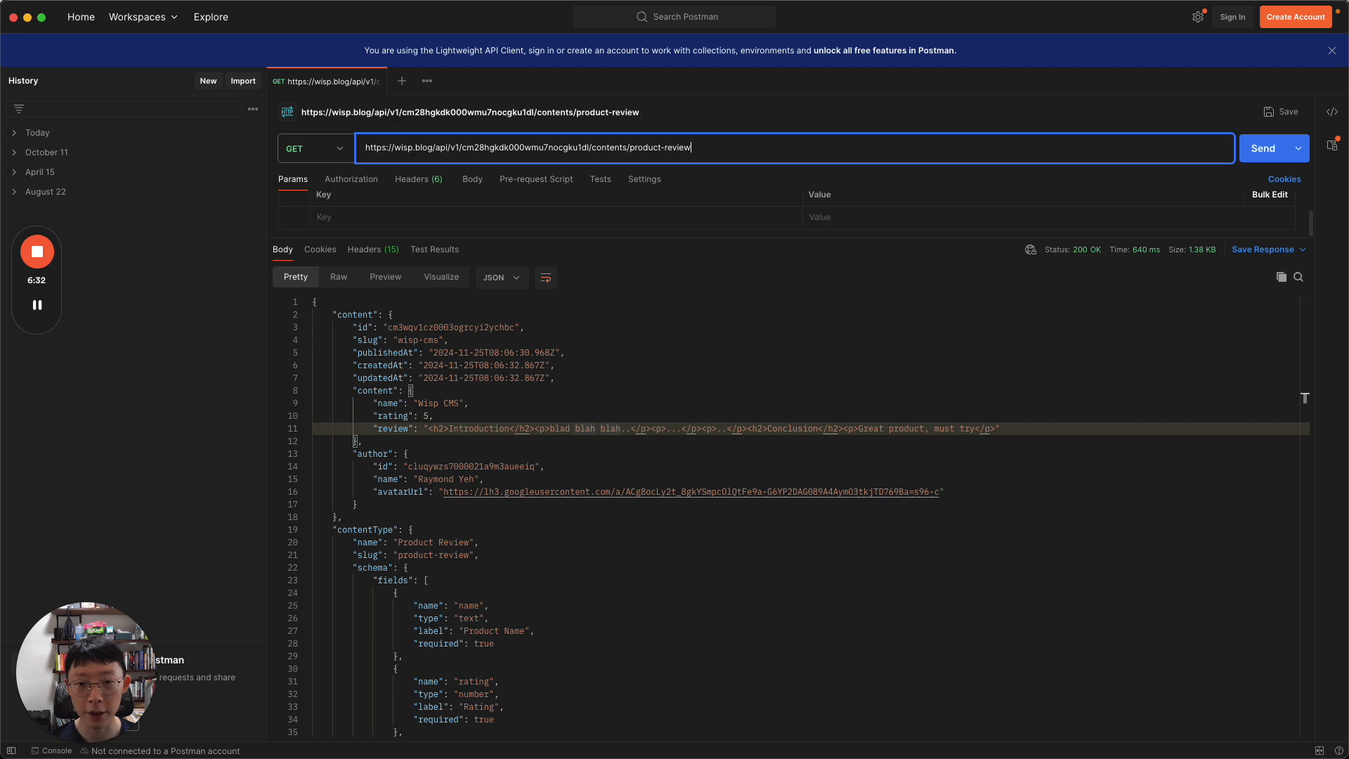
{"action": "key", "text": "Return"}
{"action": "scroll", "coordinate": [405, 418], "scroll_direction": "down", "scroll_amount": 5}
{"action": "scroll", "coordinate": [405, 418], "scroll_direction": "up", "scroll_amount": 5}
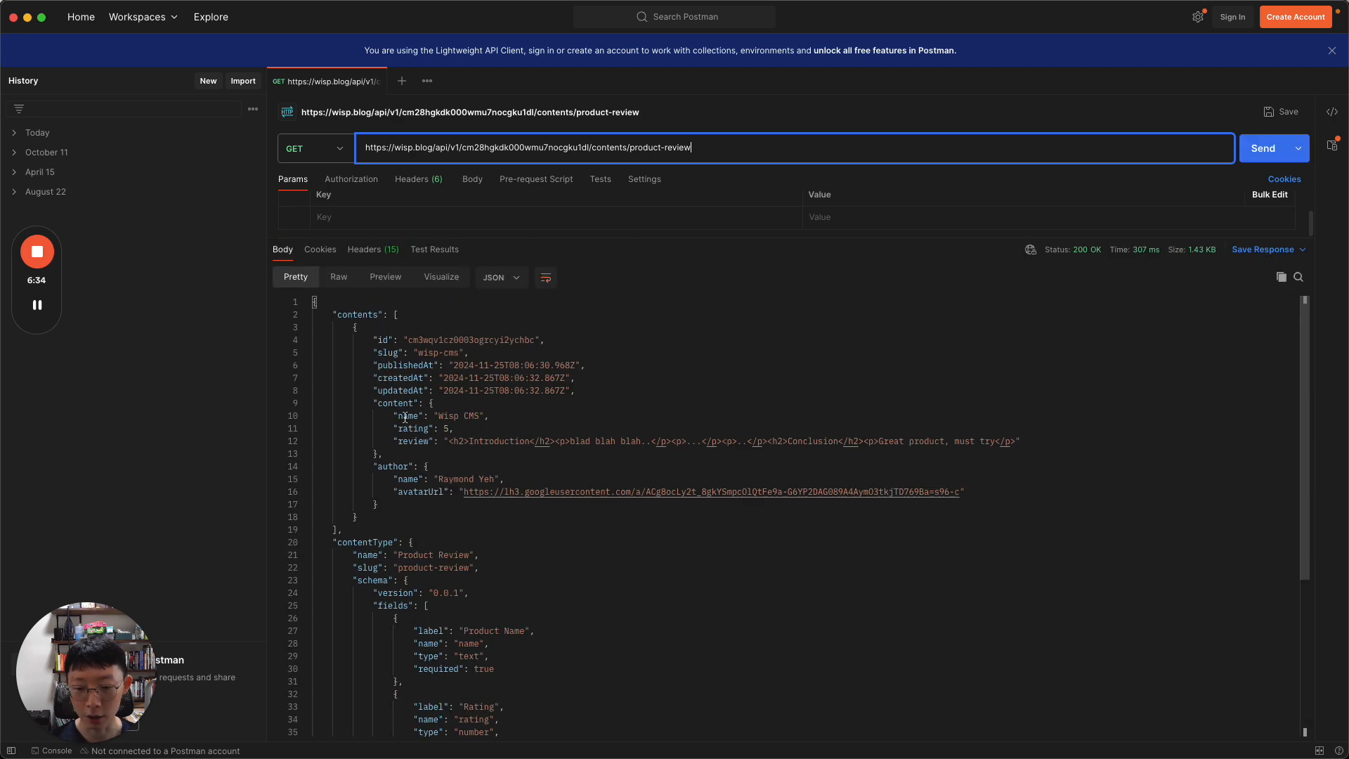